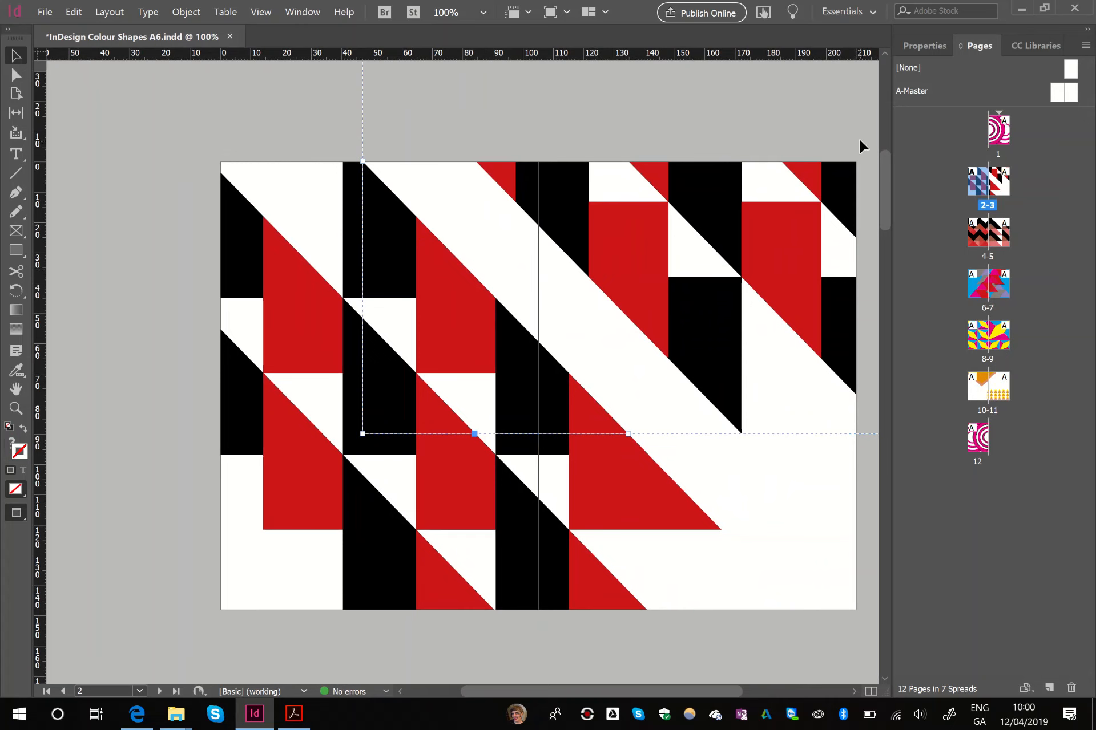
- Switch to Acrobat and look through the pages of the linear mock-up PDF, then return to the InDesign document
click(219, 147)
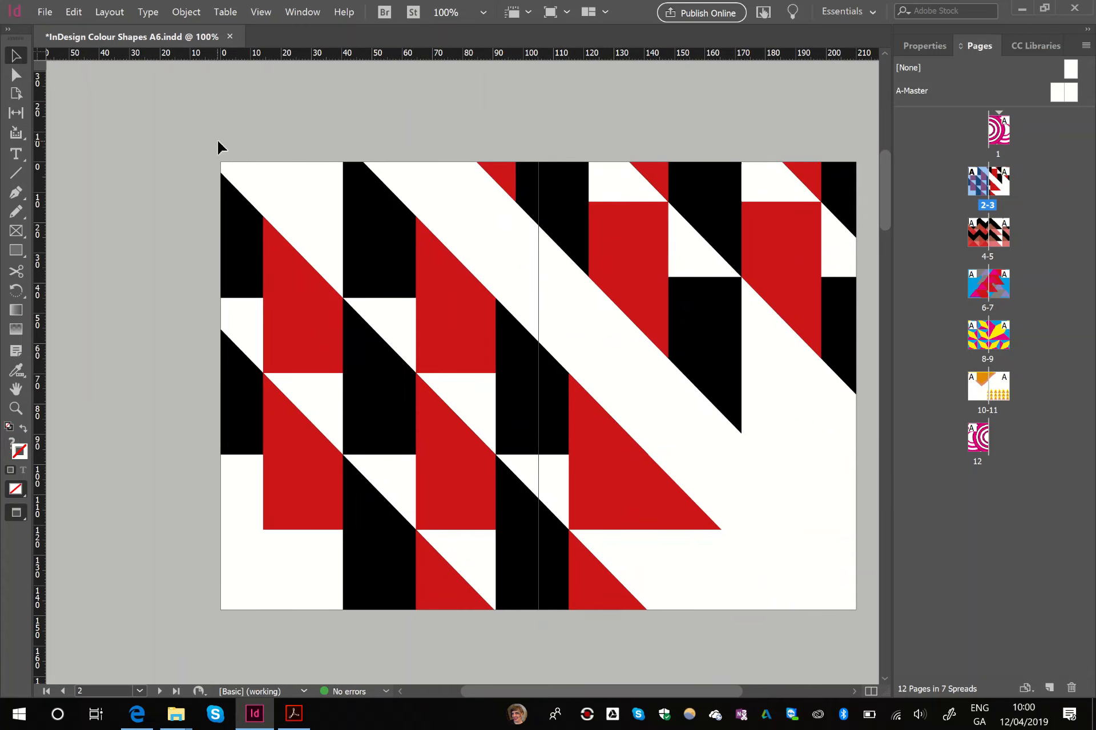
scroll(219, 148, down, 6)
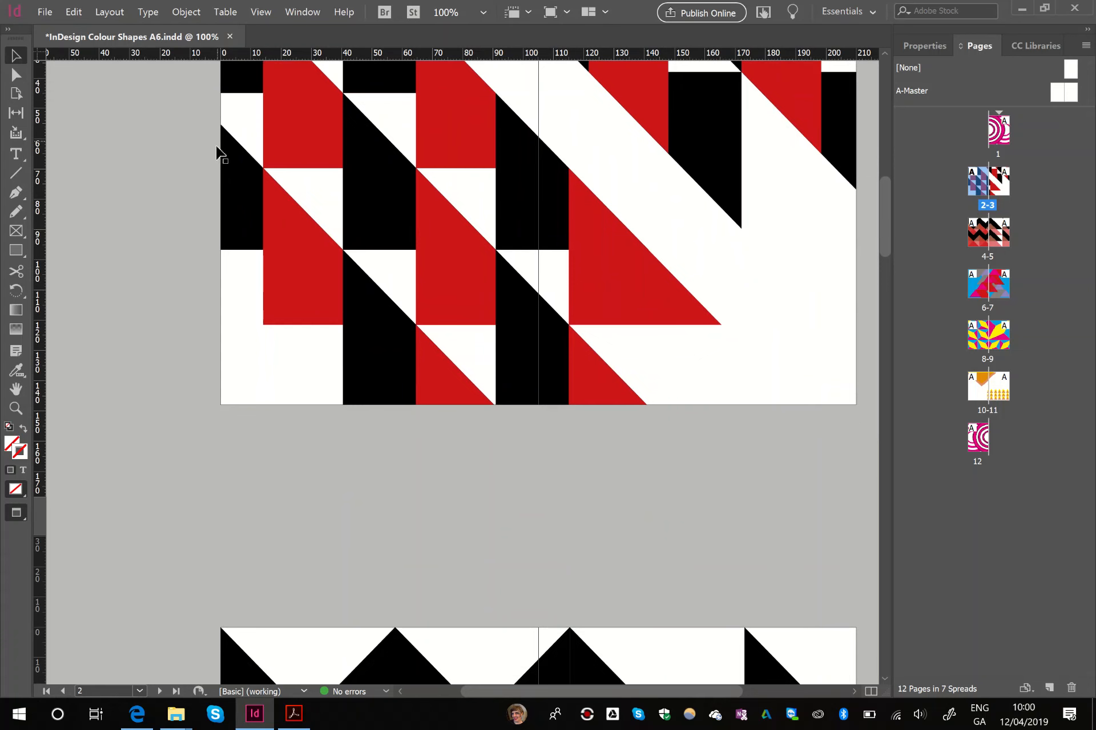
click(294, 714)
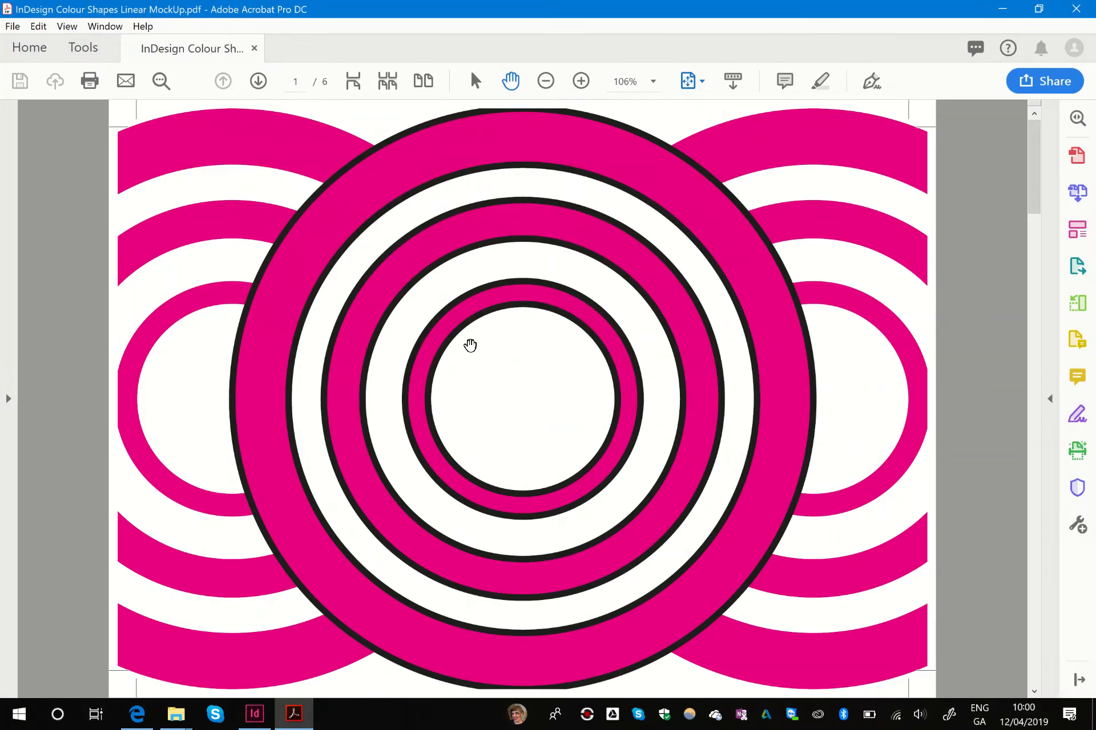
scroll(451, 314, down, 1)
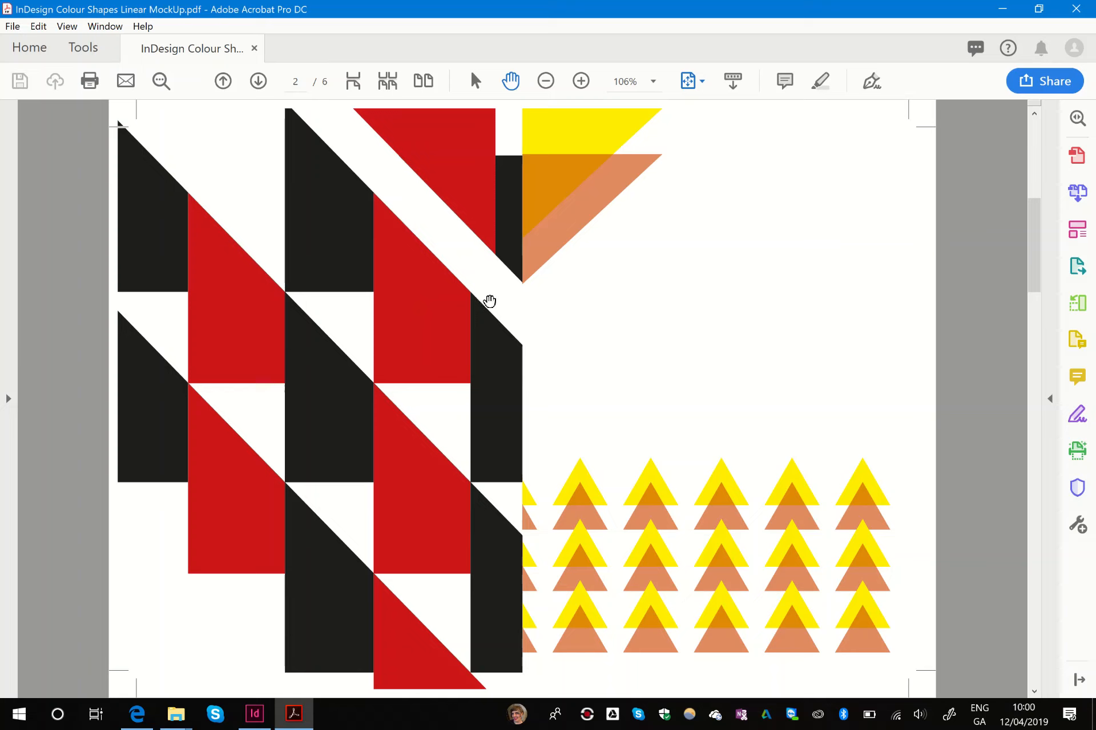
key(Right)
key(Right)
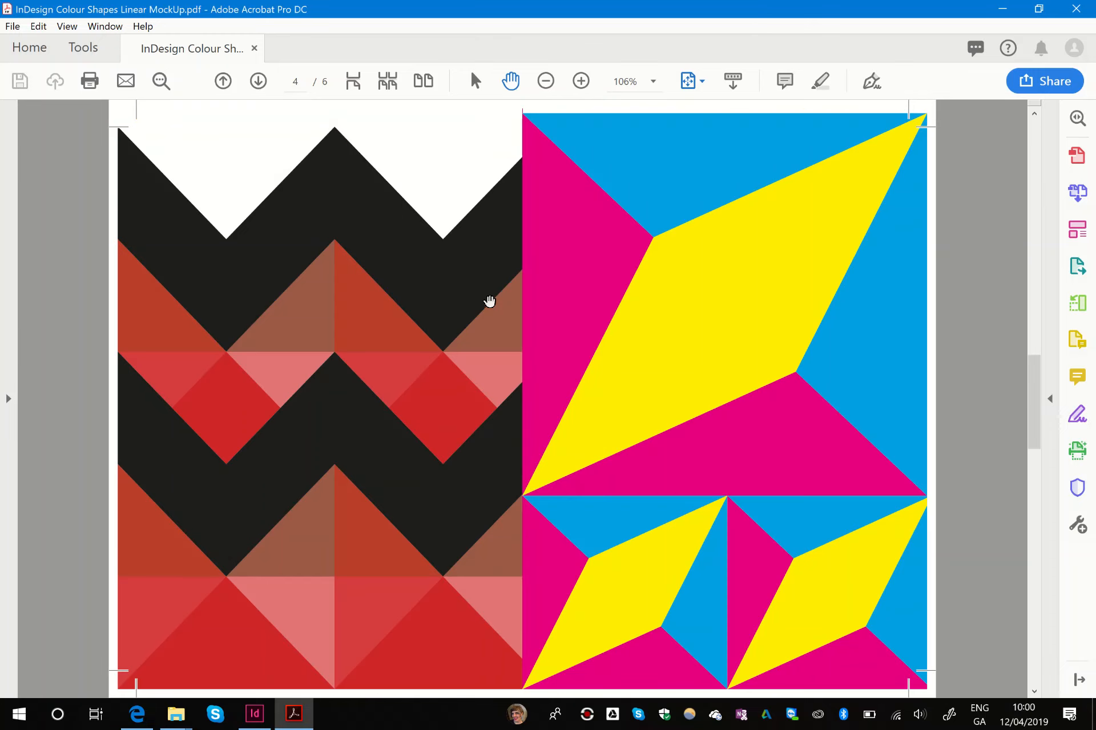
key(Right)
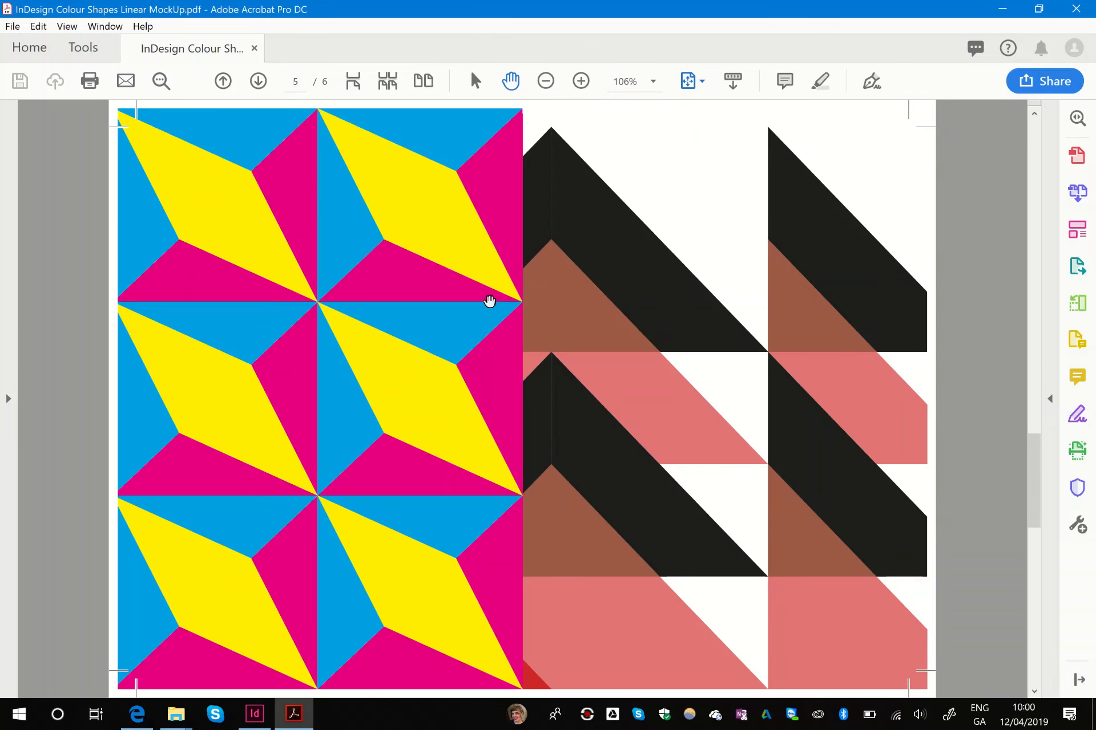
click(1002, 9)
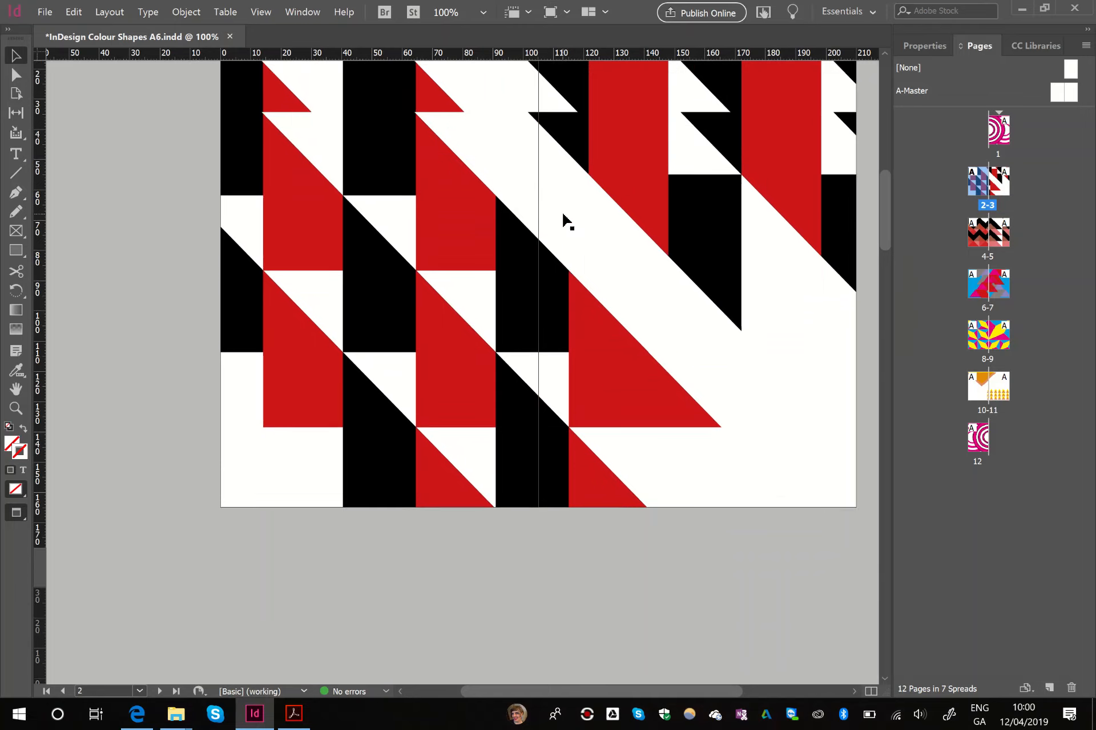
- Save a copy of the document under the name InDesign Colour Shapes A6 migration.indd
scroll(563, 223, up, 10)
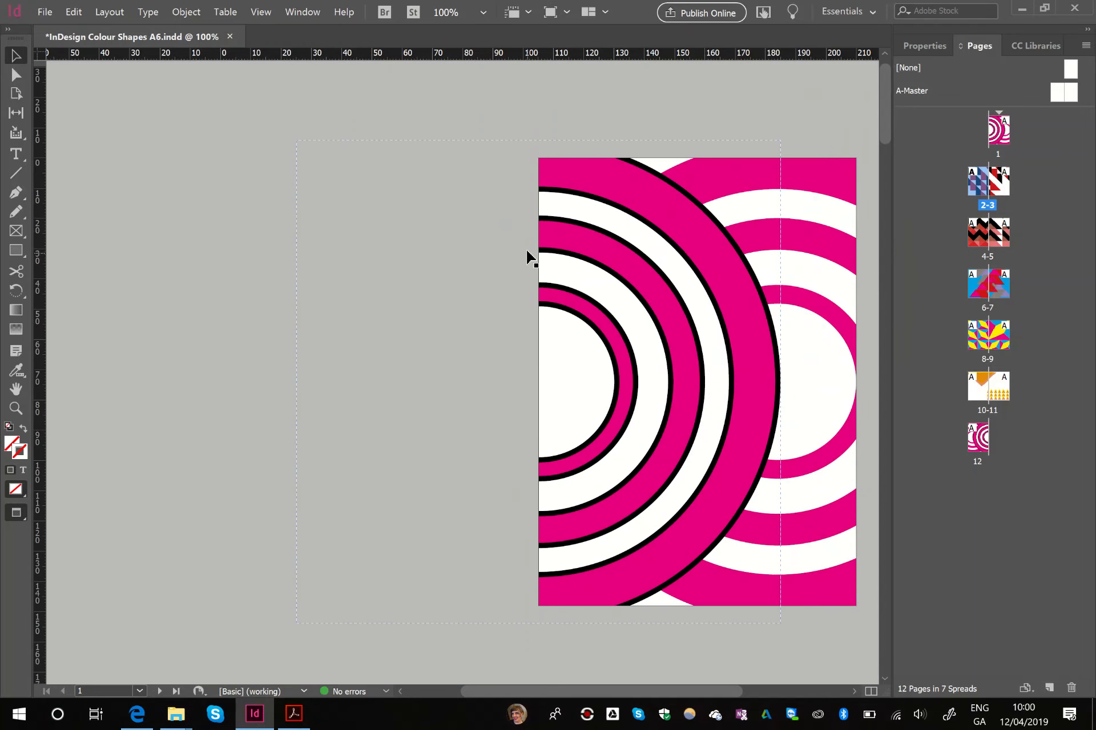
click(46, 12)
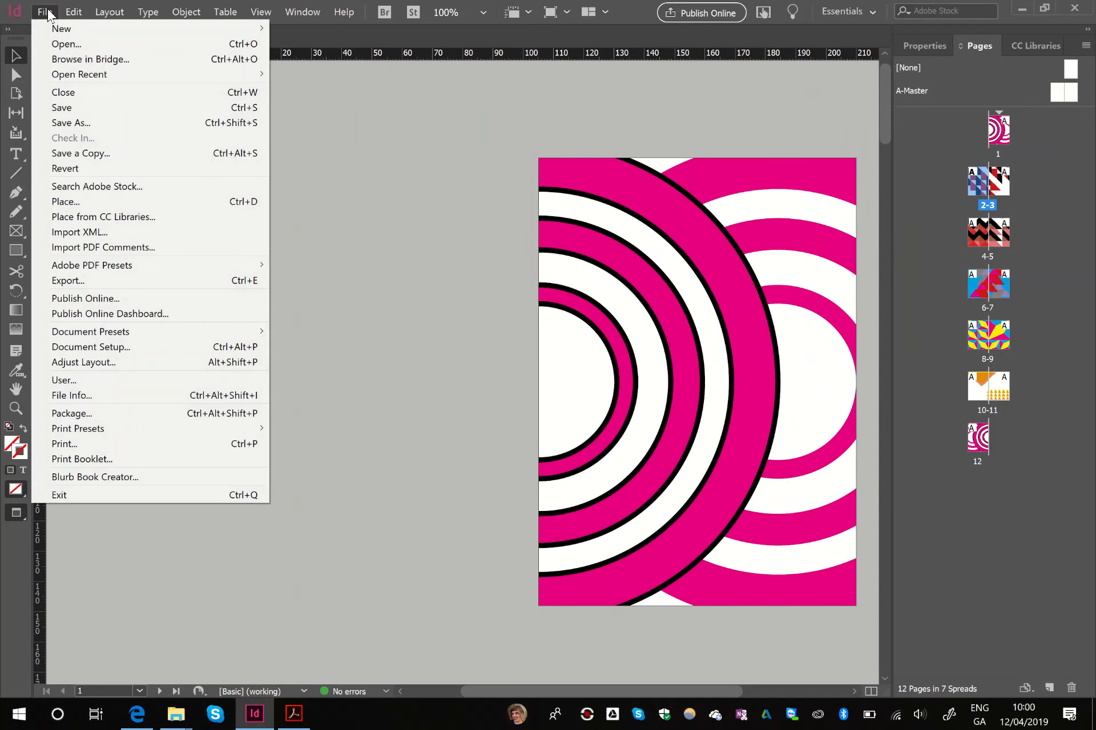
click(101, 121)
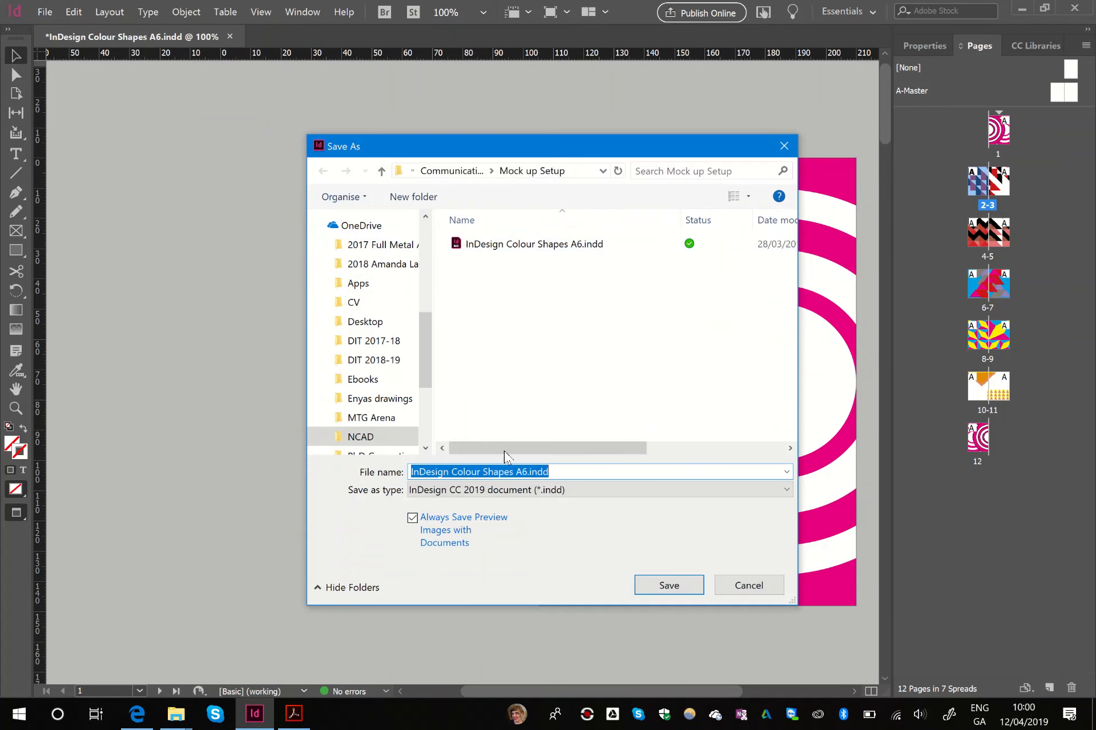
click(528, 473)
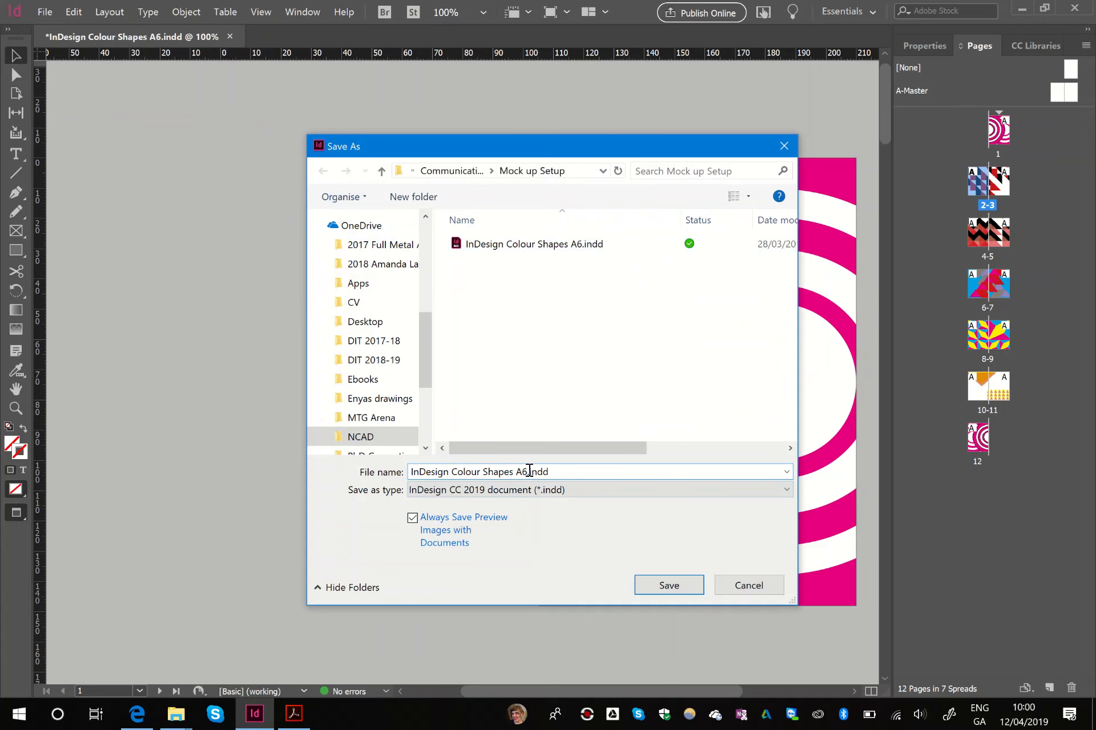
text(migration)
key(Return)
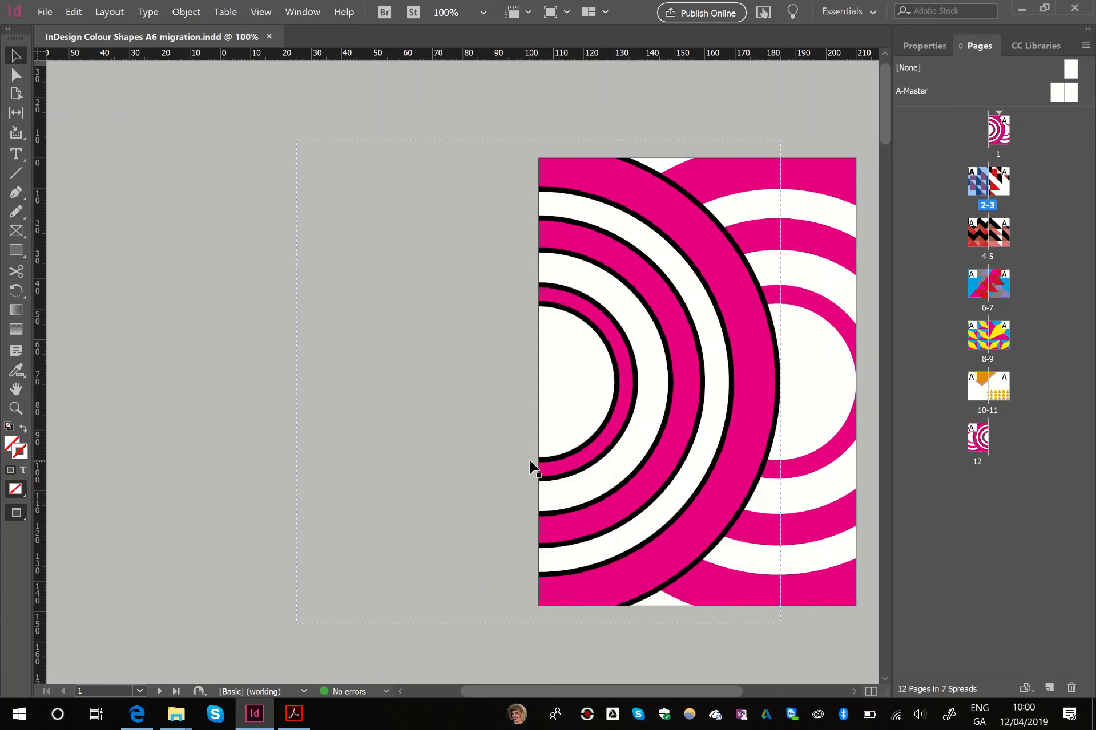
- Switch from Preview to Normal screen mode and examine how the artwork on page 1 and spread 2-3 extends beyond the pages
click(597, 105)
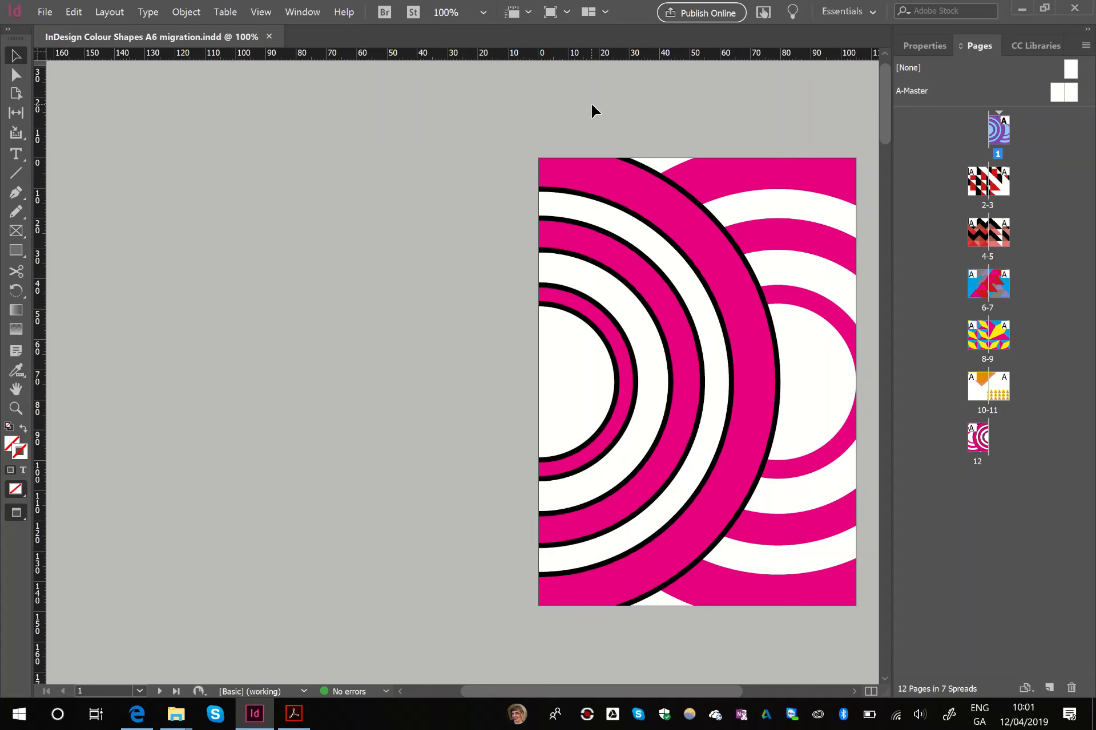
drag(591, 106, 503, 90)
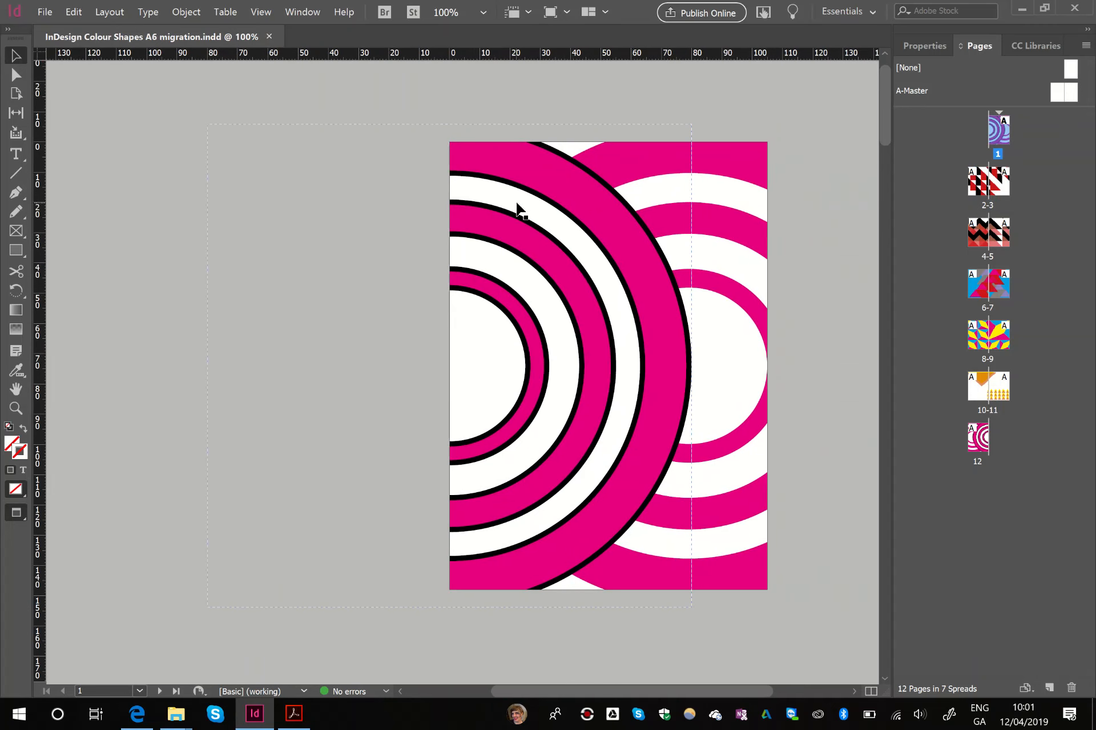
key(w)
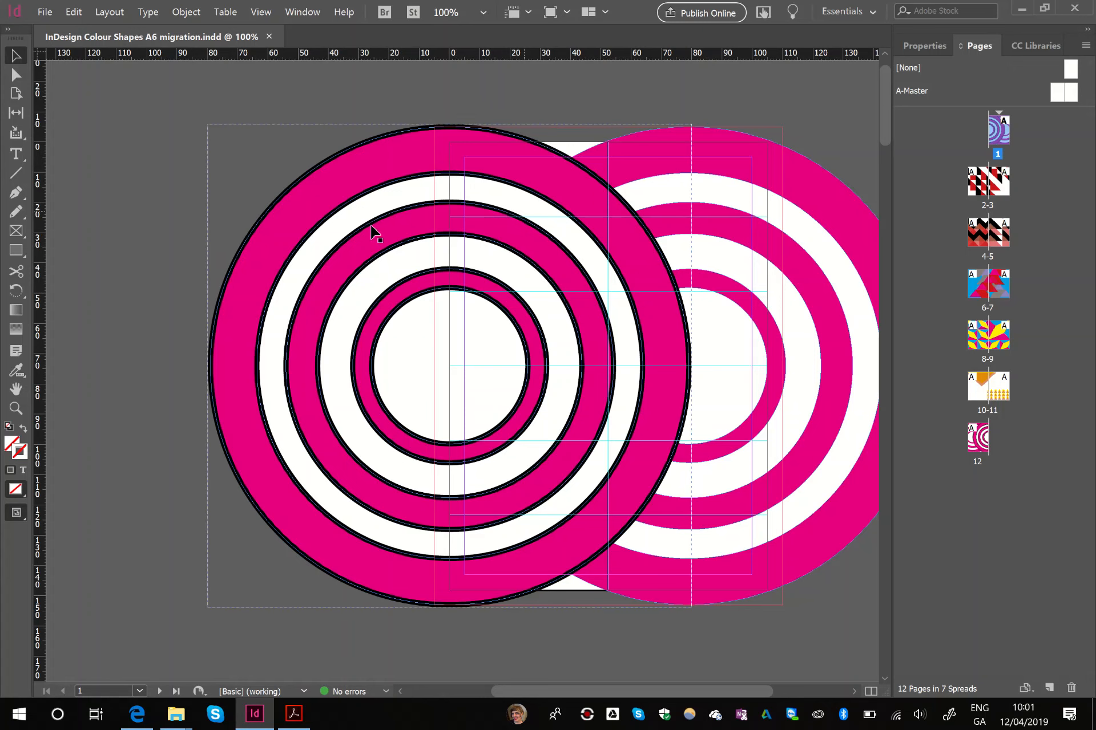
scroll(442, 276, down, 8)
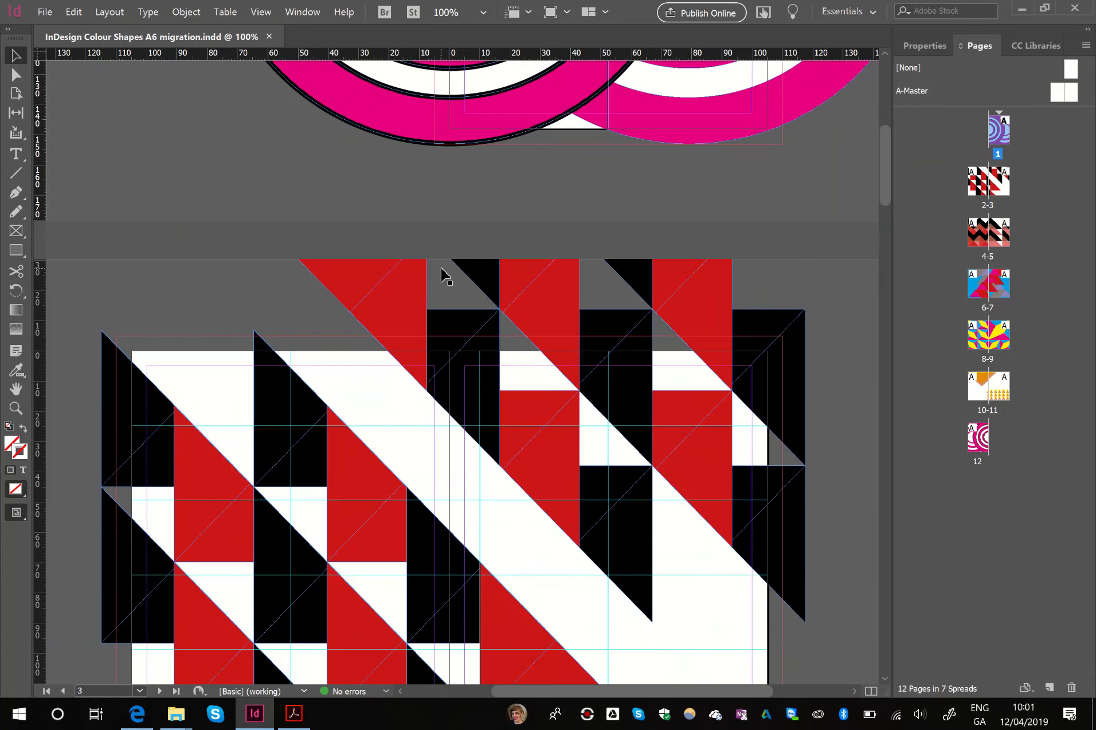
scroll(445, 276, down, 3)
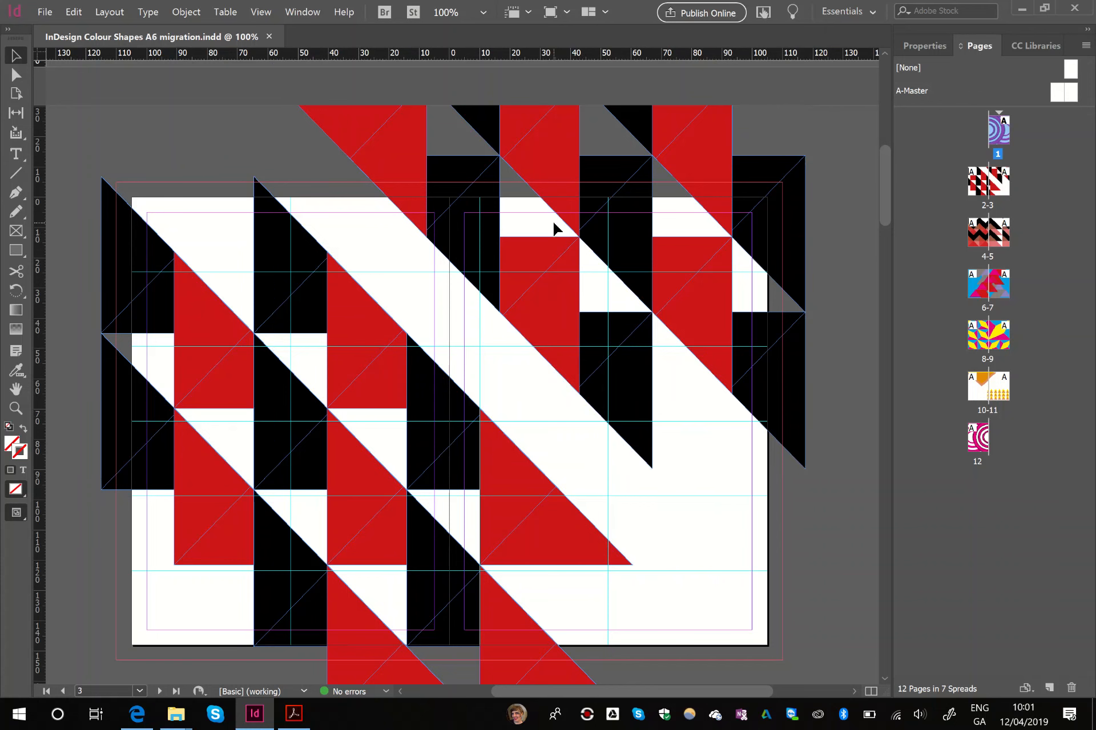
scroll(553, 228, up, 12)
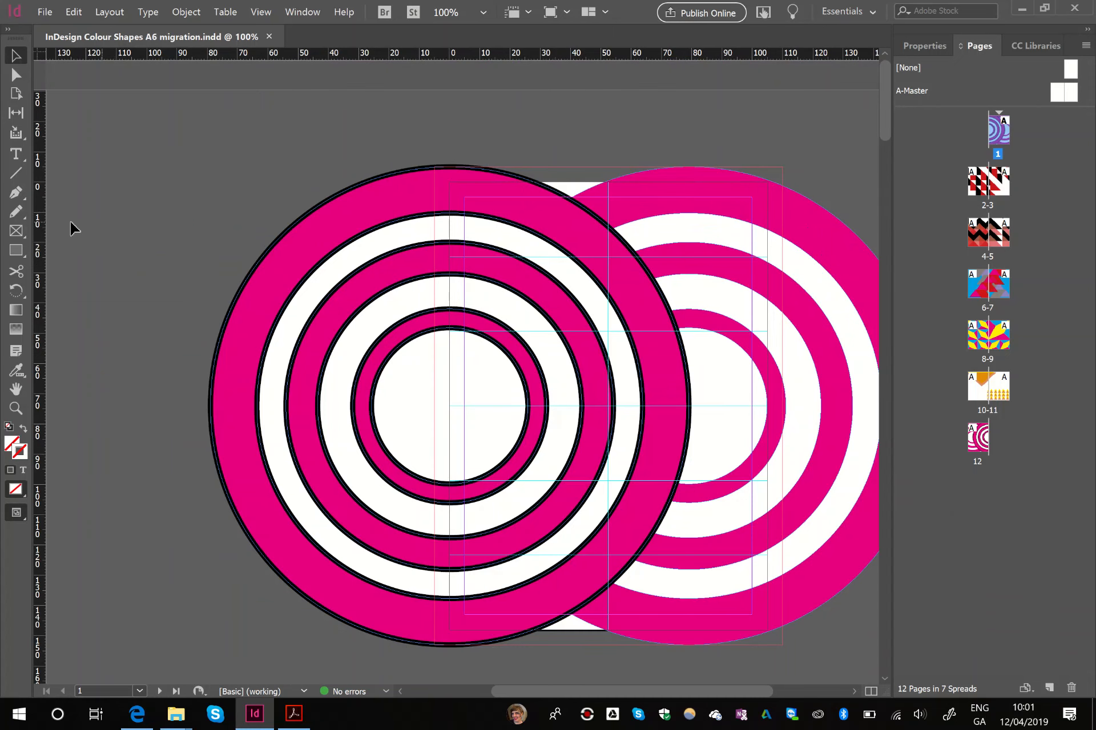
- Group all the concentric circle artwork on page 1 and cut it from the page
drag(209, 163, 359, 253)
drag(842, 605, 827, 635)
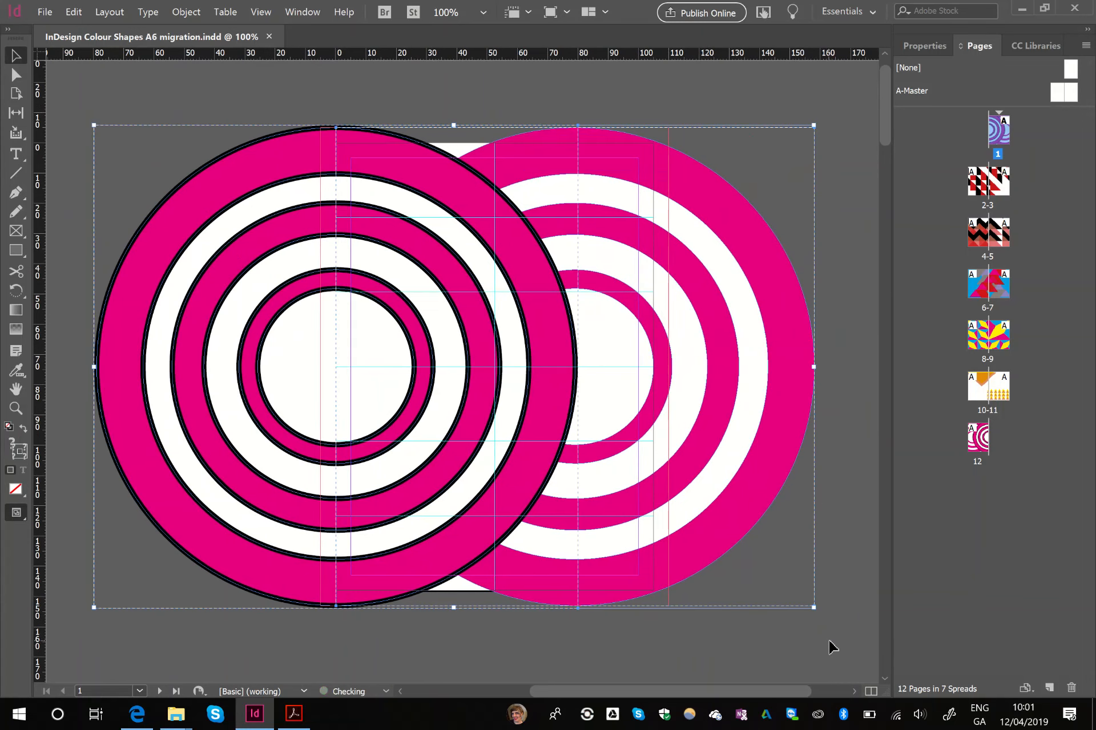
key(ctrl+g)
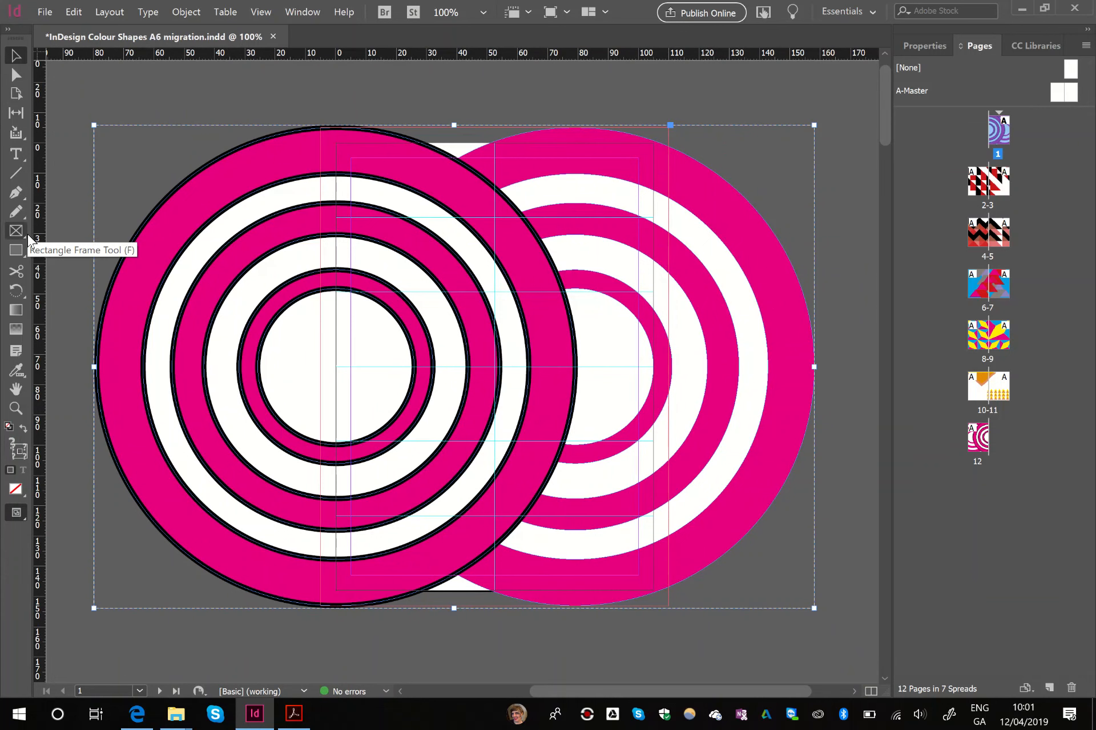
key(Delete)
- Draw a rectangle frame over page 1, from the spine edge to the outer bleed, reaching the top and bottom bleed lines
click(16, 233)
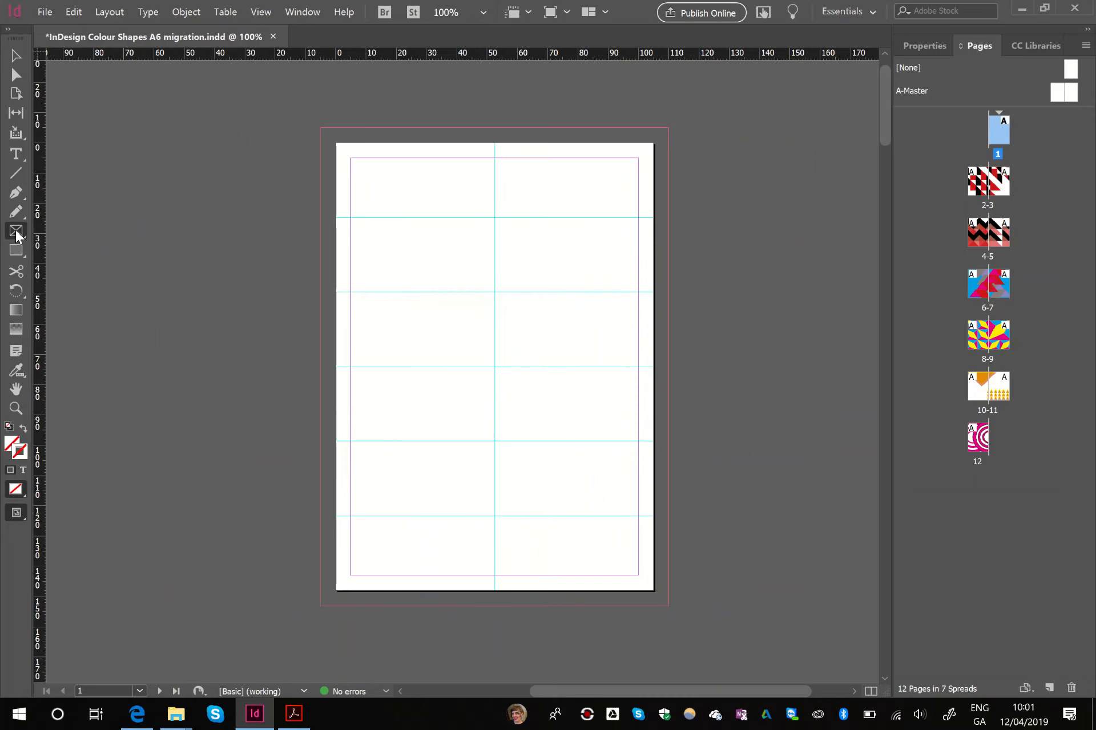
drag(668, 129, 333, 592)
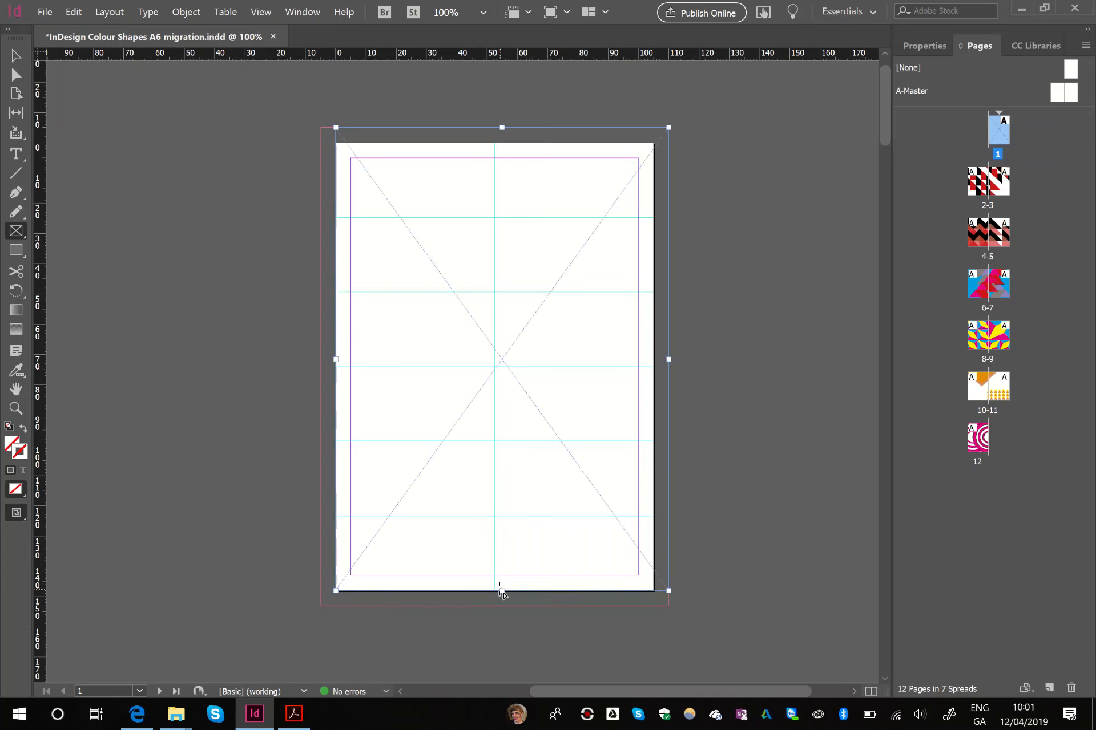
click(16, 56)
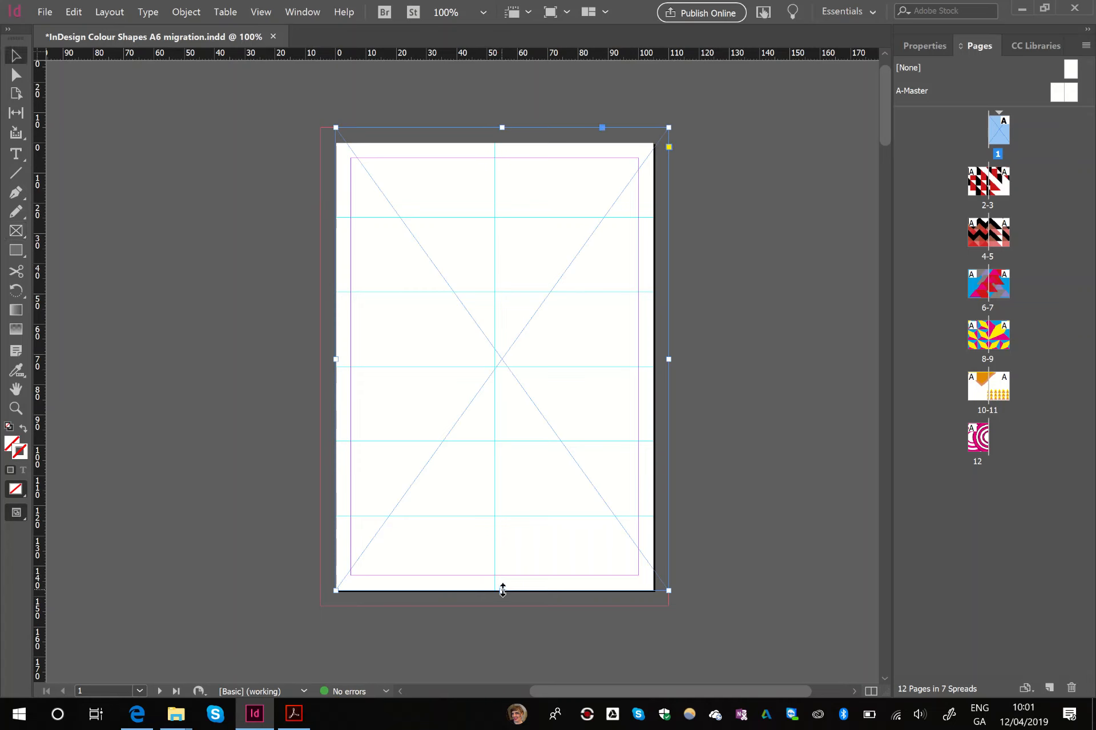
drag(502, 591, 496, 605)
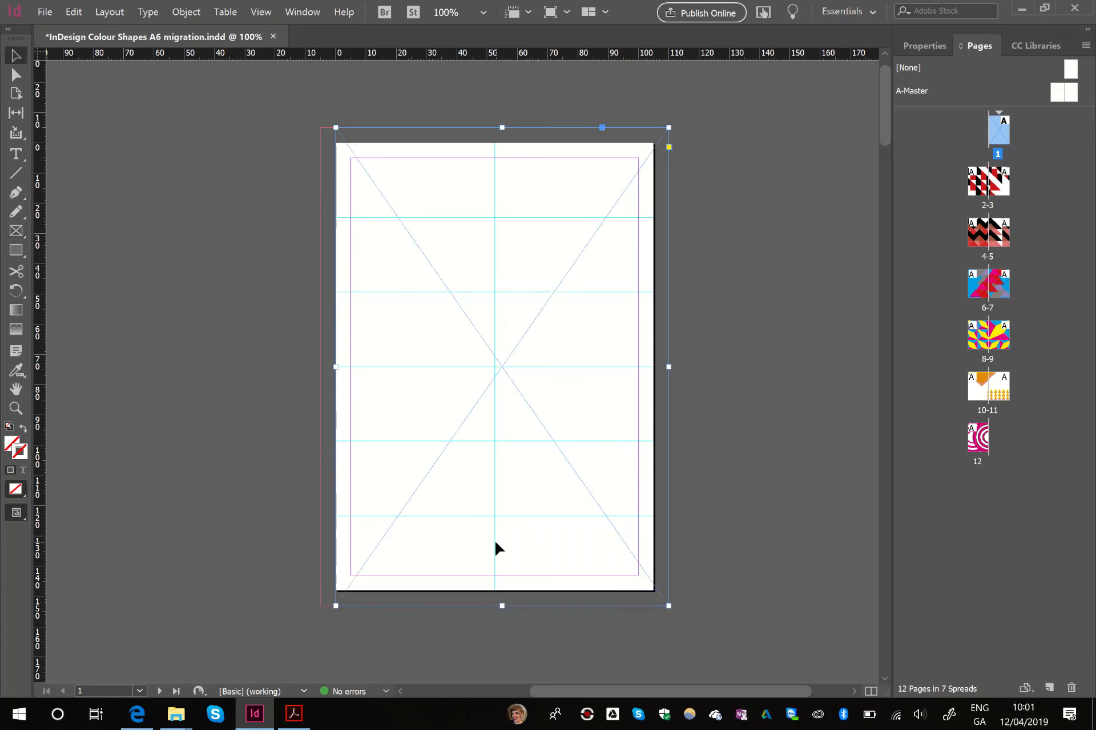
- Paste the cut circle artwork into the page 1 frame with Paste Into and check the cropped content
right_click(458, 285)
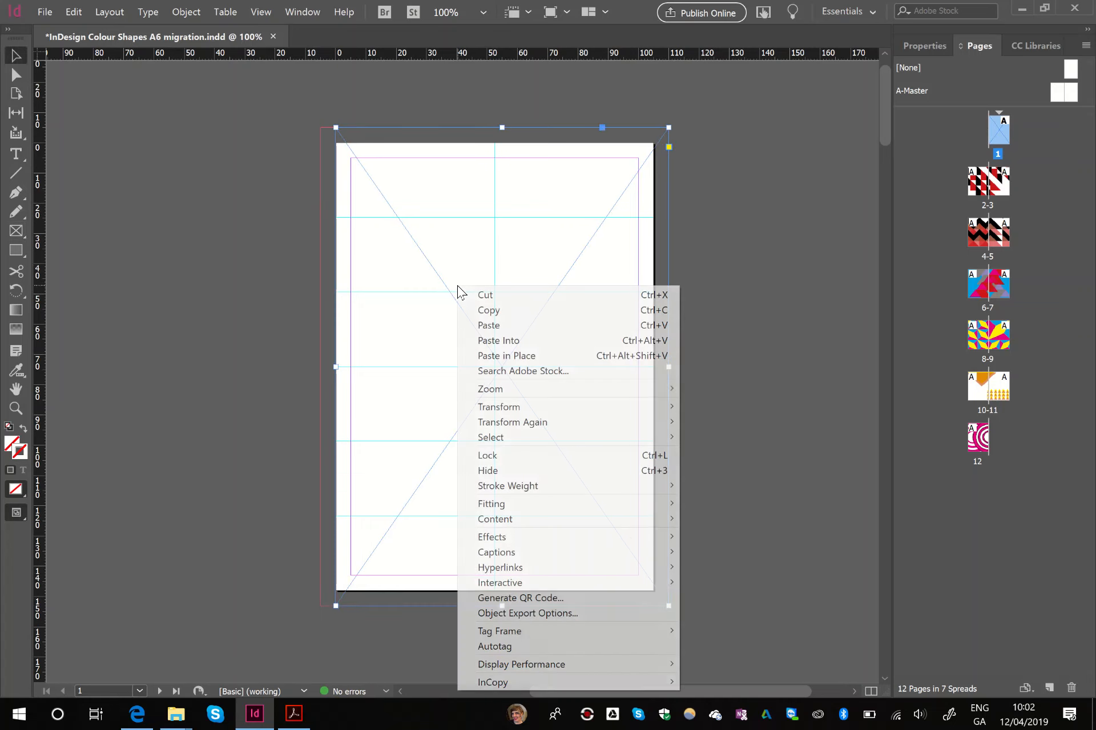
click(516, 343)
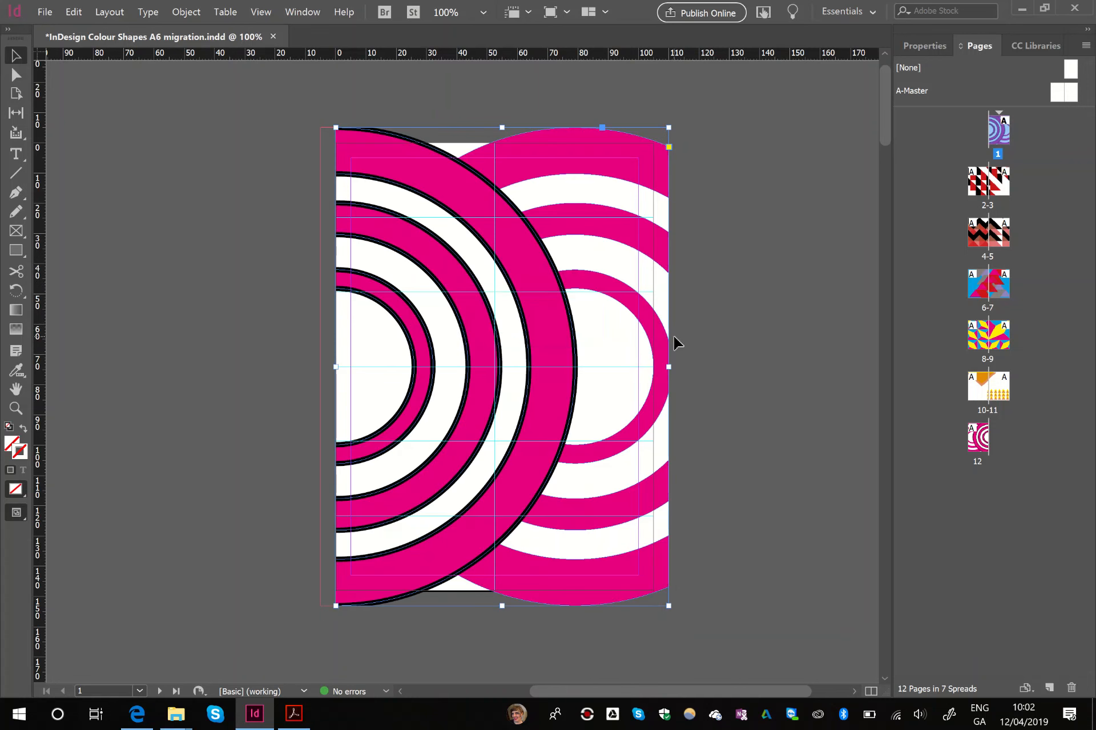
click(753, 342)
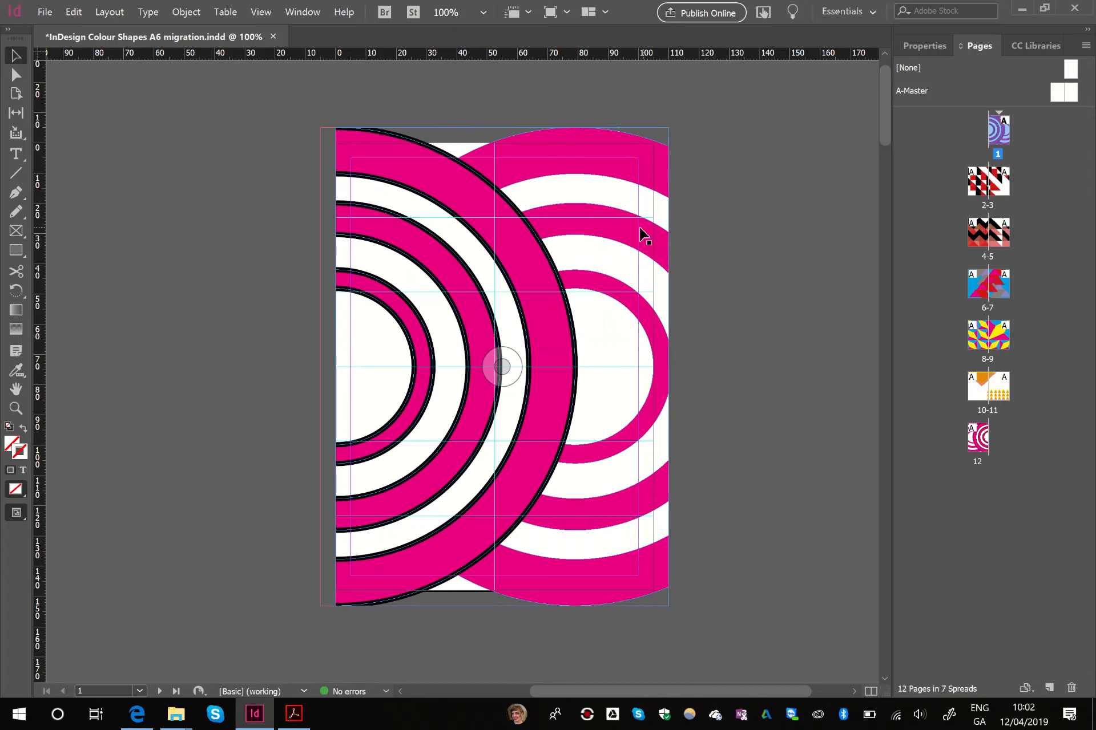
click(607, 235)
mouse_move(614, 244)
mouse_down()
mouse_move(709, 259)
mouse_move(615, 267)
mouse_up()
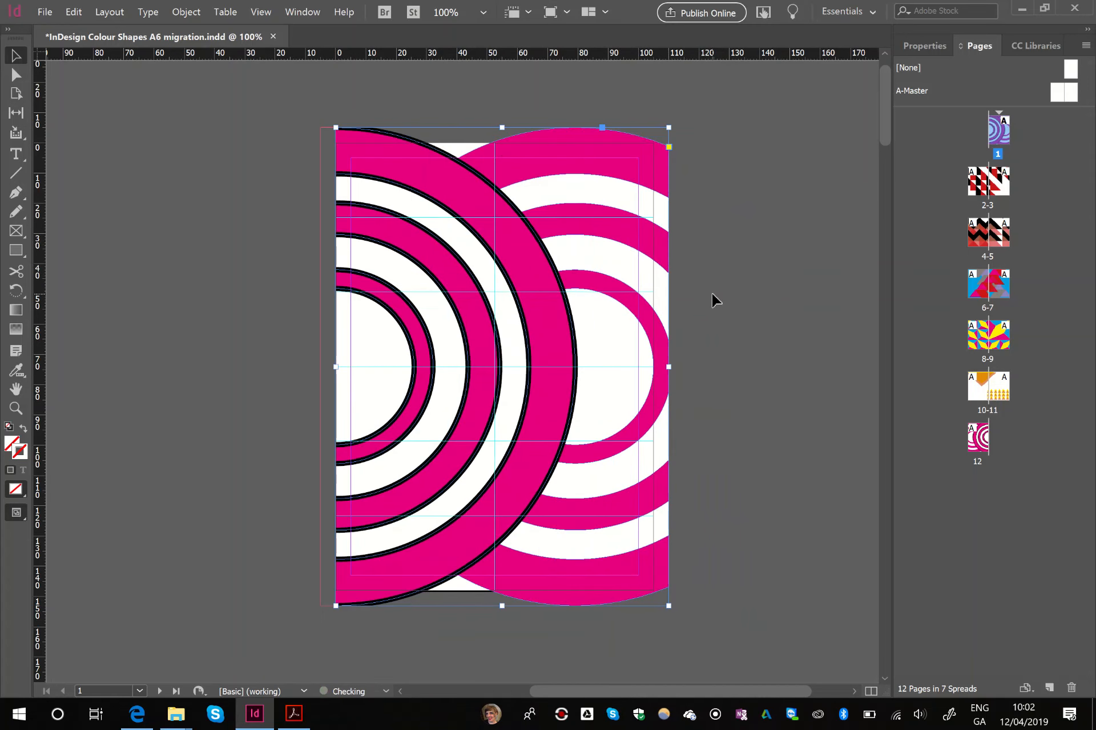
- Group all the red and black artwork on spread 2-3 and cut it from the spread
scroll(712, 301, down, 10)
scroll(725, 317, up, 2)
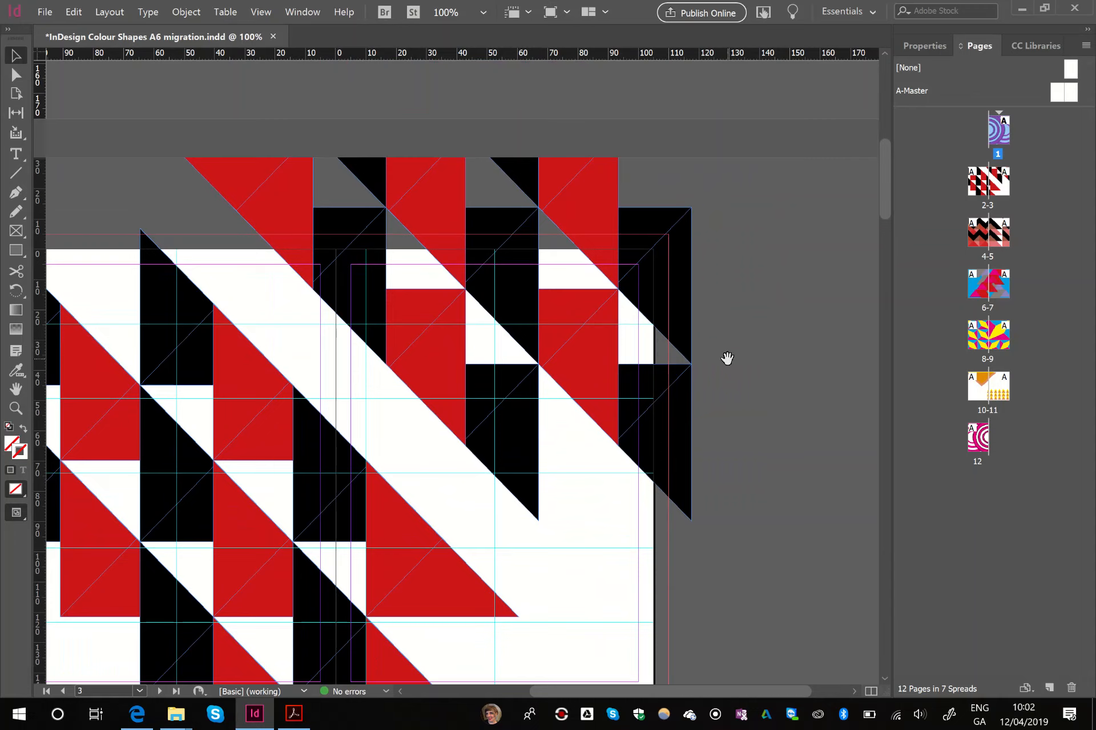
drag(727, 358, 849, 261)
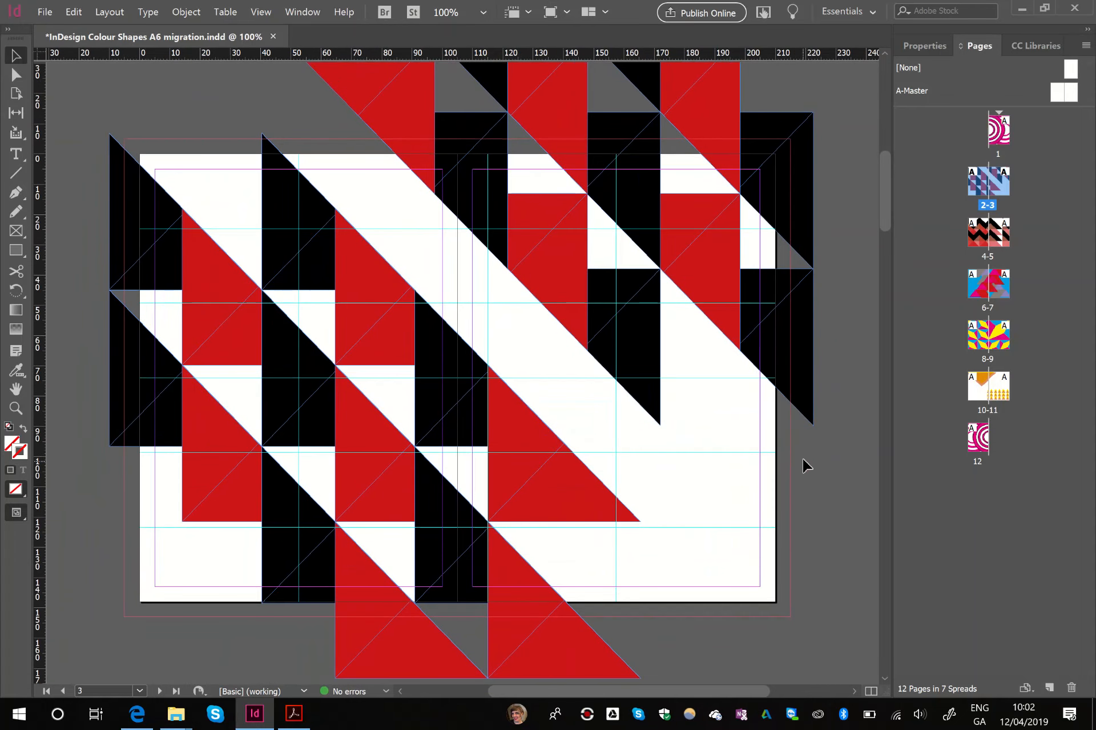
key(ctrl+a)
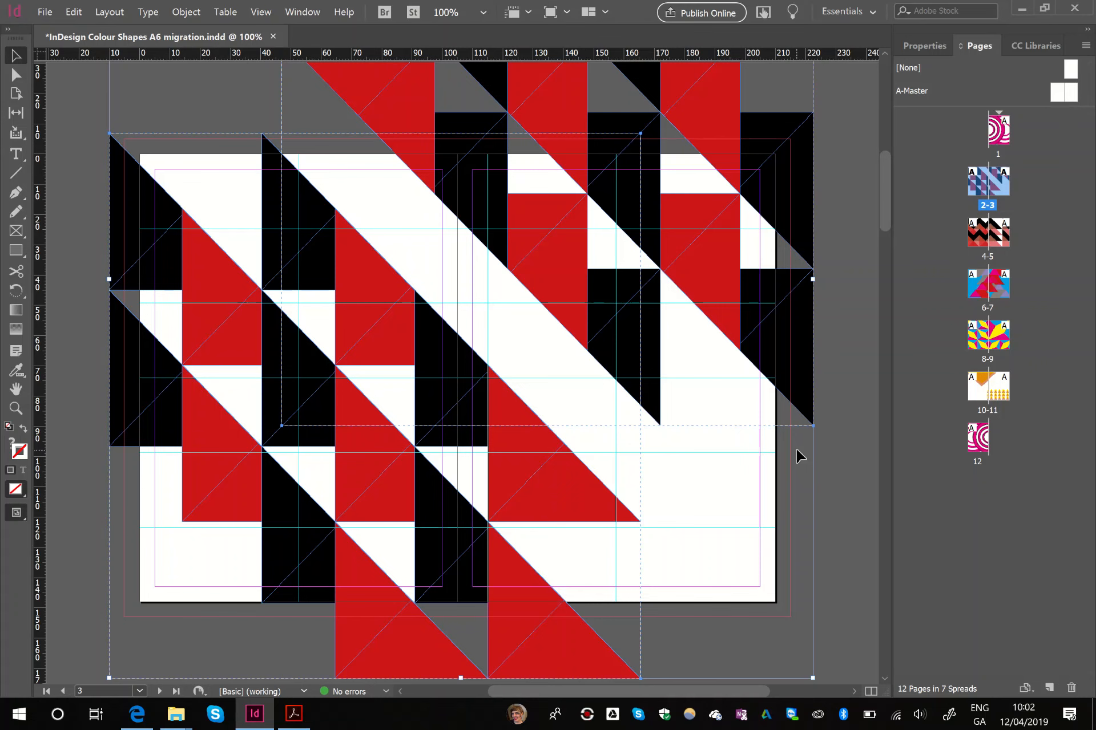
right_click(701, 318)
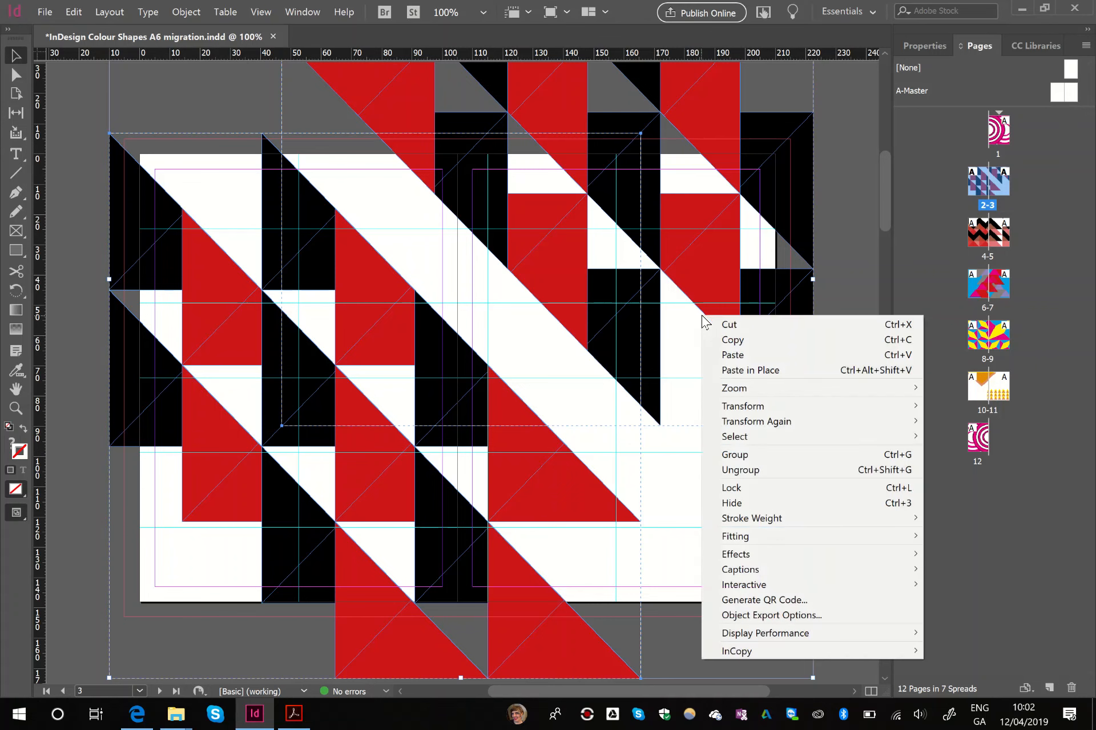
click(760, 455)
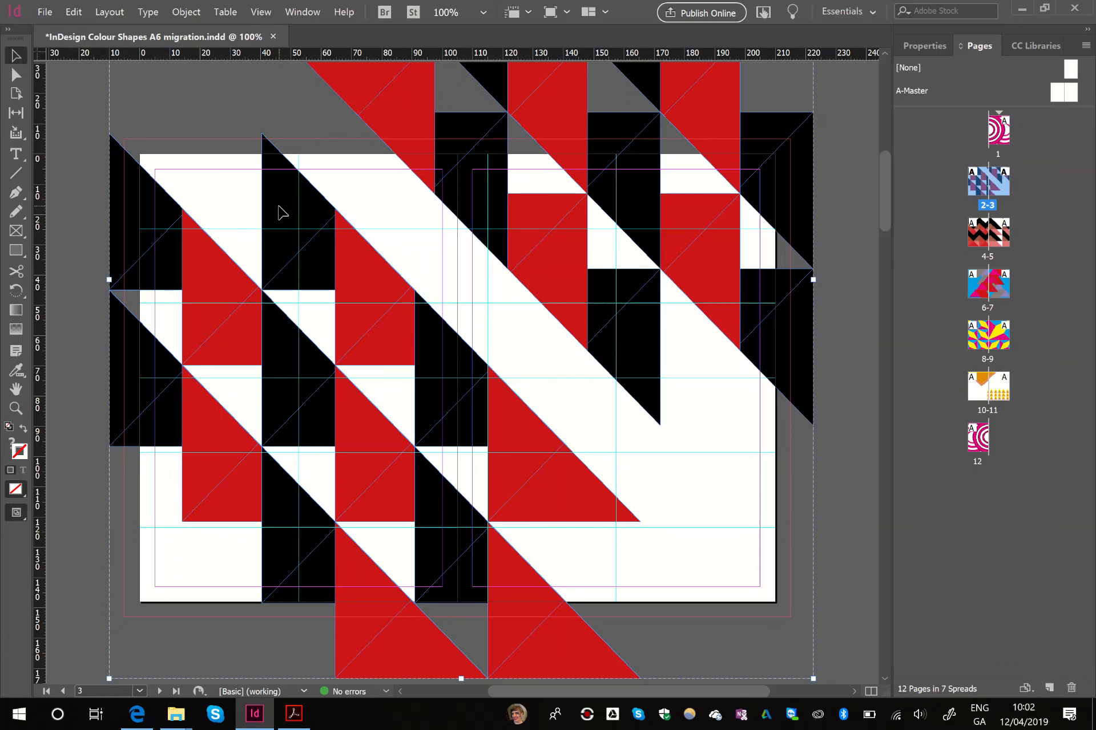
key(Delete)
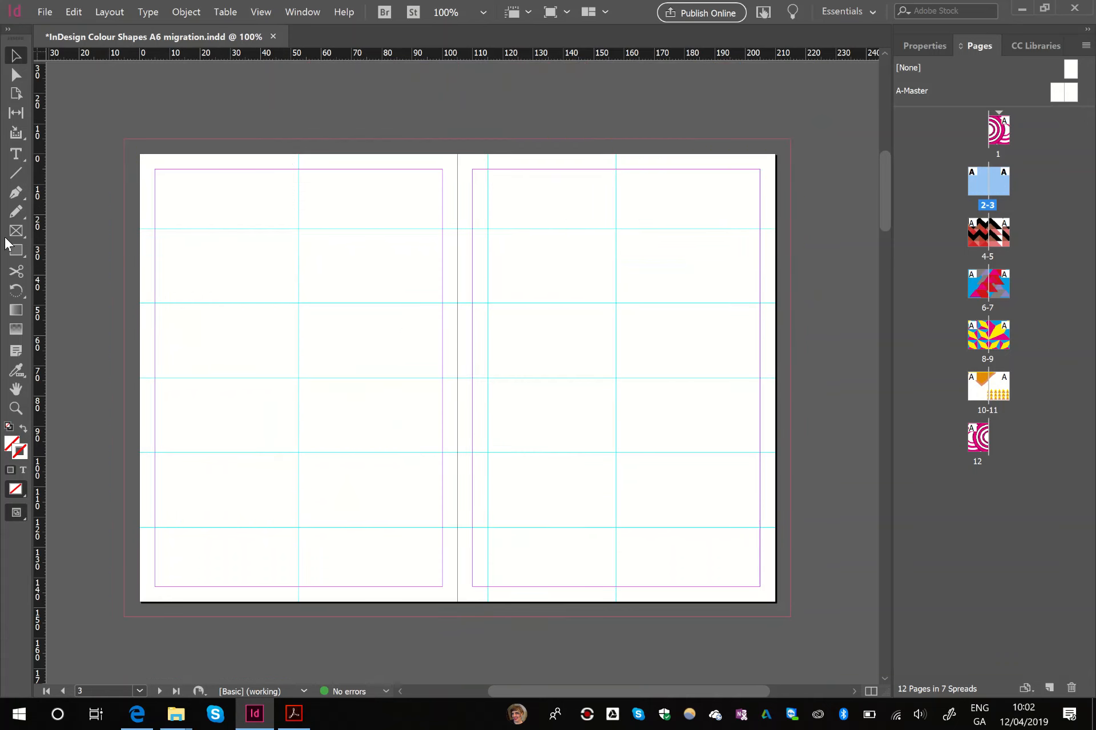
- Draw a rectangle frame over page 2, from the outer bleed corner to the spine at the opposite bleed line
click(16, 231)
drag(125, 138, 458, 617)
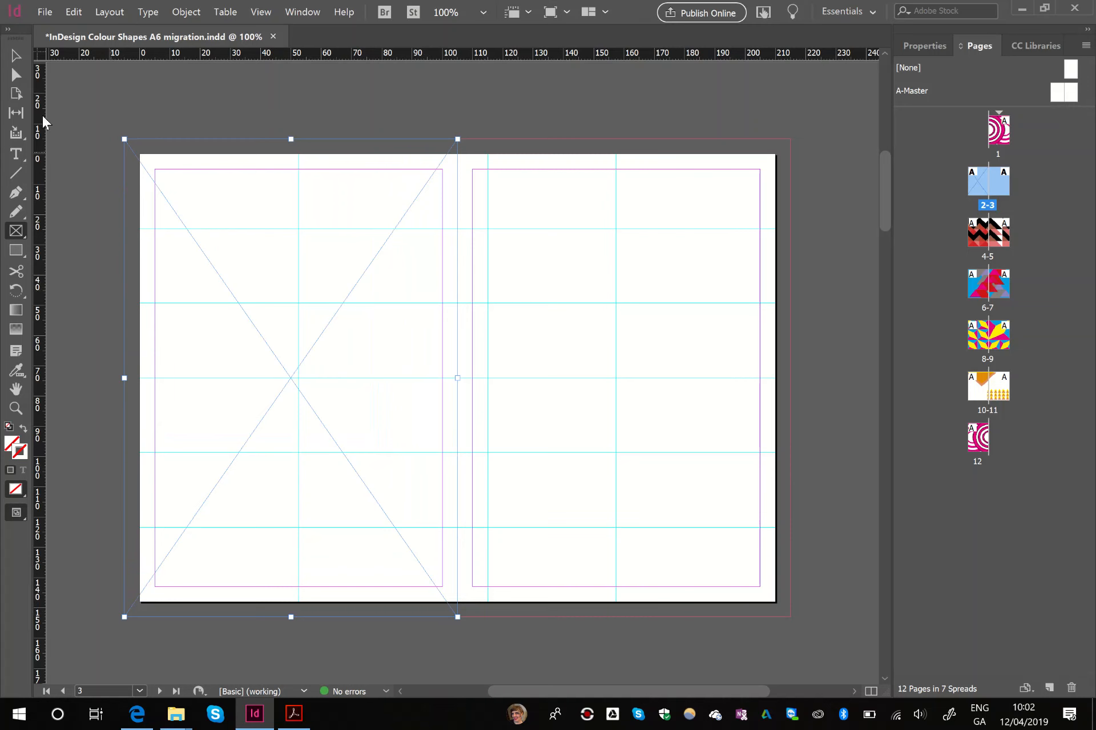
- Paste the cut red and black artwork into the page 2 frame with Paste Into
click(20, 54)
right_click(386, 248)
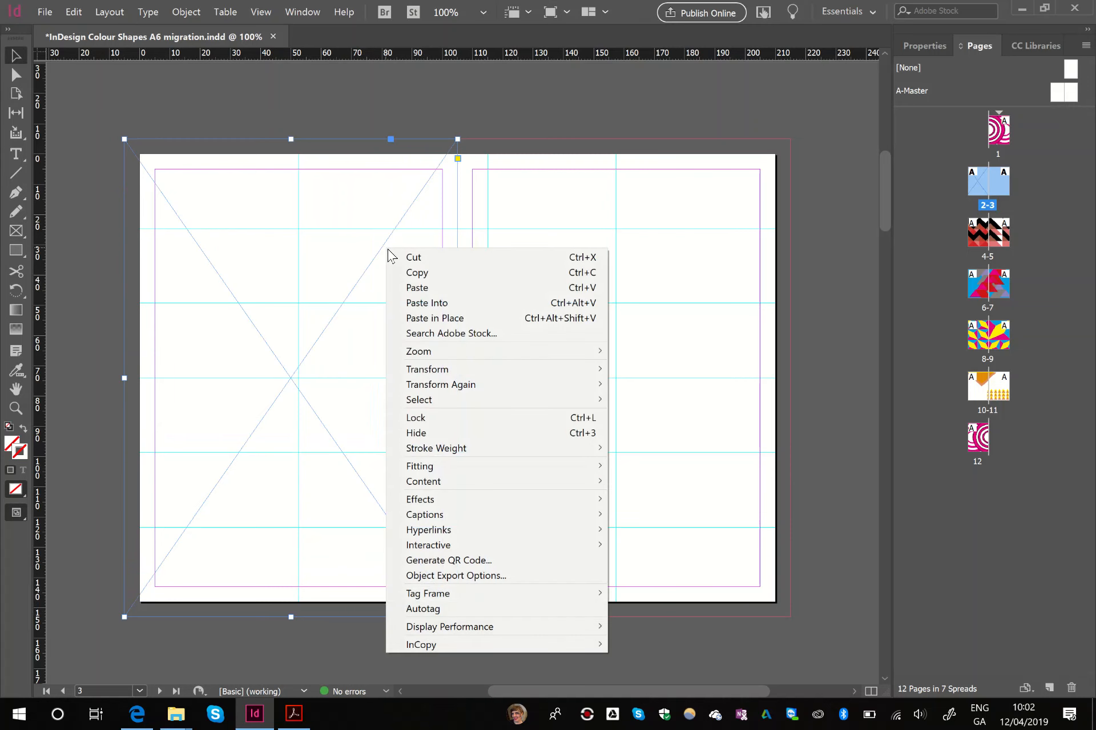
click(447, 307)
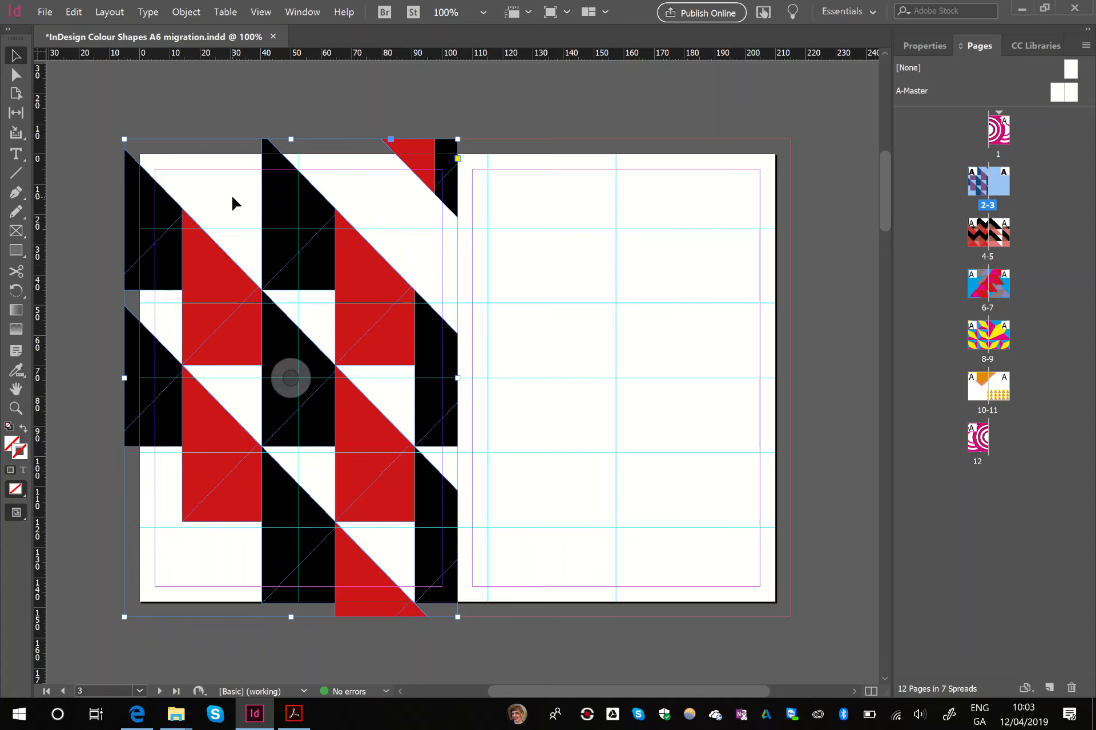
- Draw a rectangle frame over page 3 from the outer bleed corner to the spine and paste the same artwork into it
key(f)
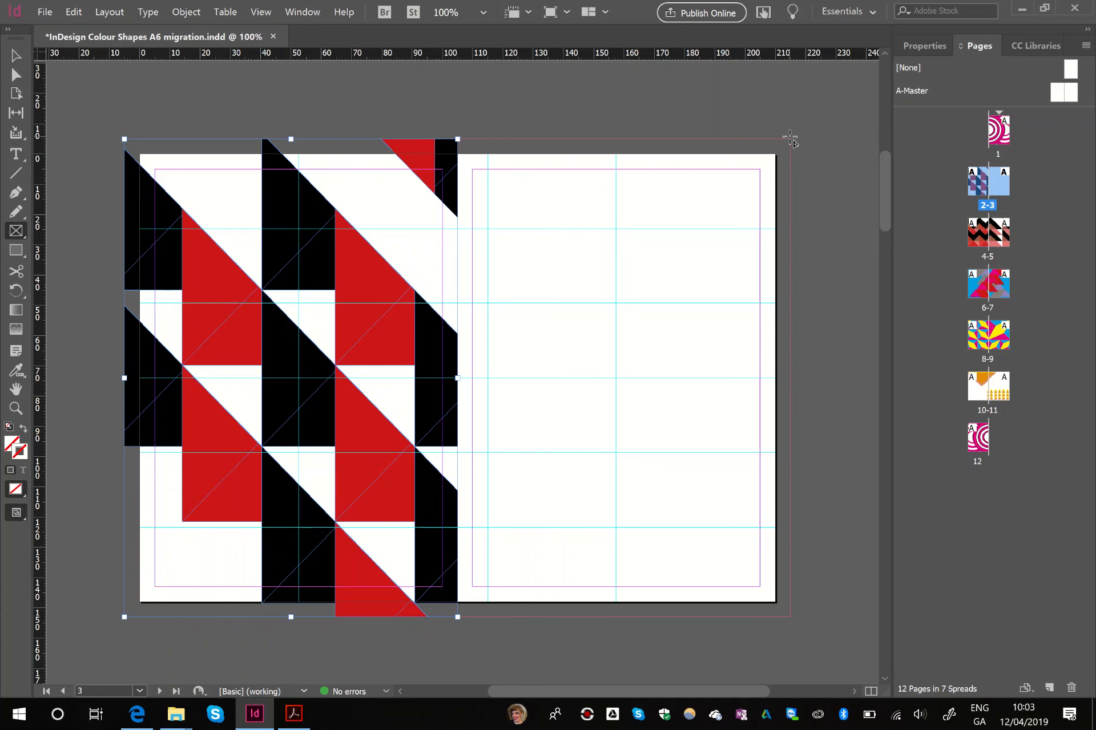
drag(791, 138, 457, 617)
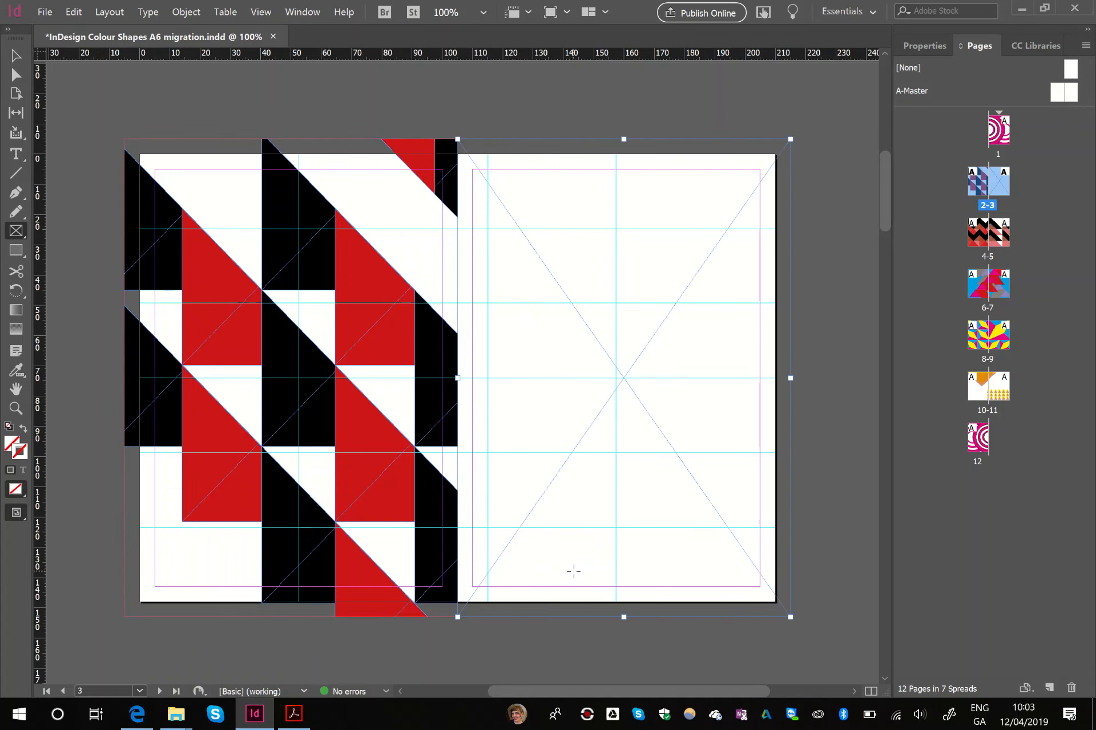
key(ctrl+alt+v)
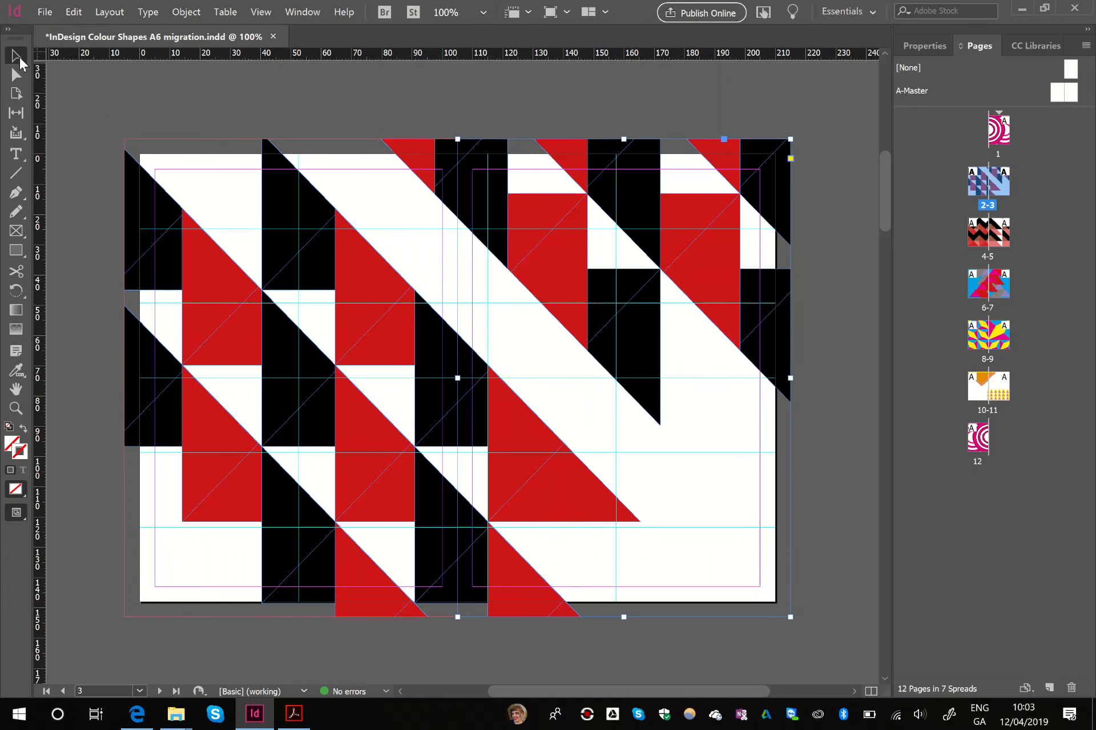
- Try moving the page 2 frame aside and widening it to check the cropped artwork, restoring its width and position
drag(320, 237, 230, 276)
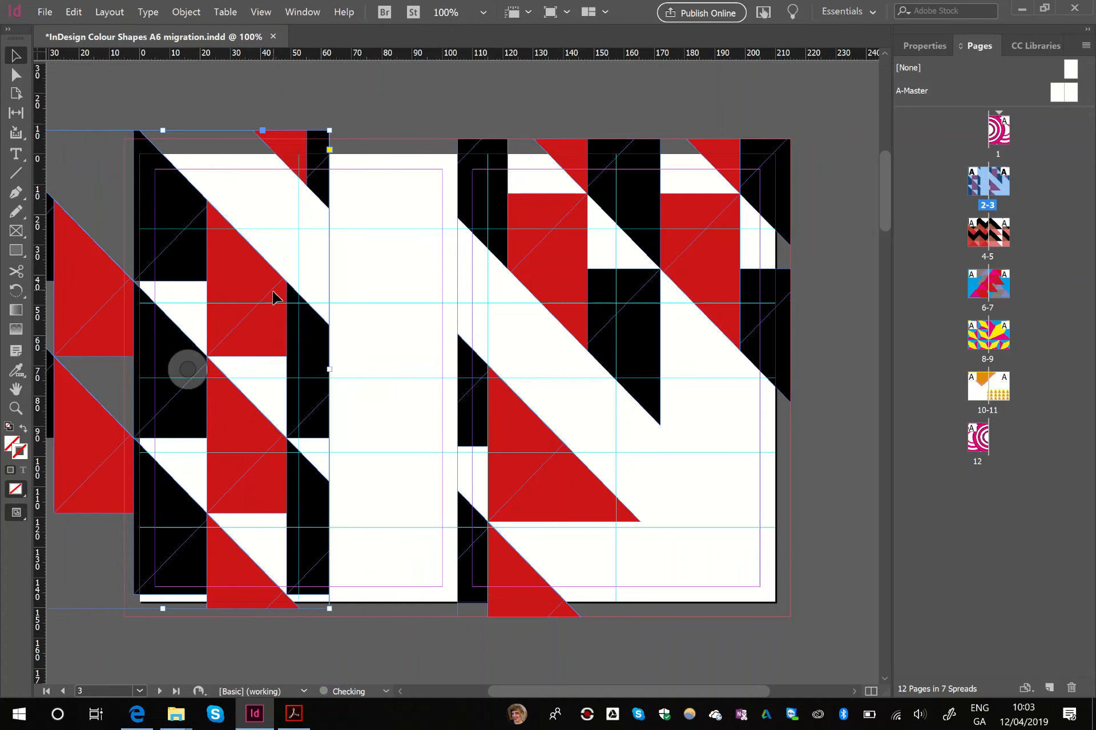
drag(330, 369, 416, 374)
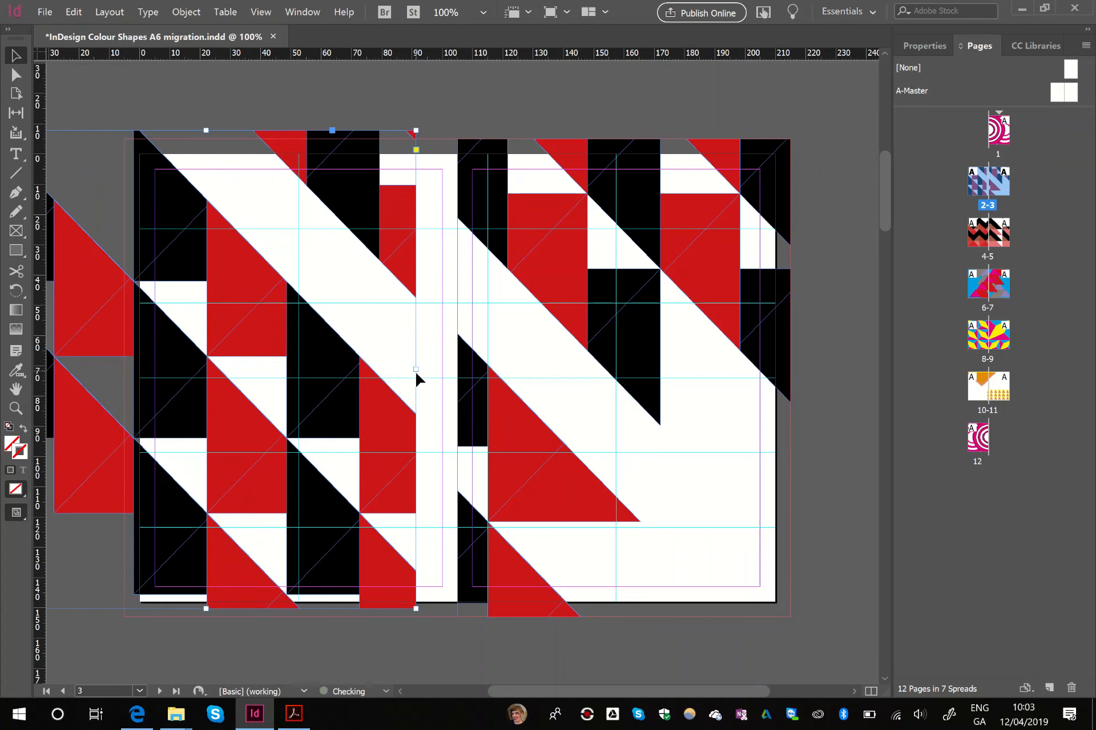
key(ctrl+z)
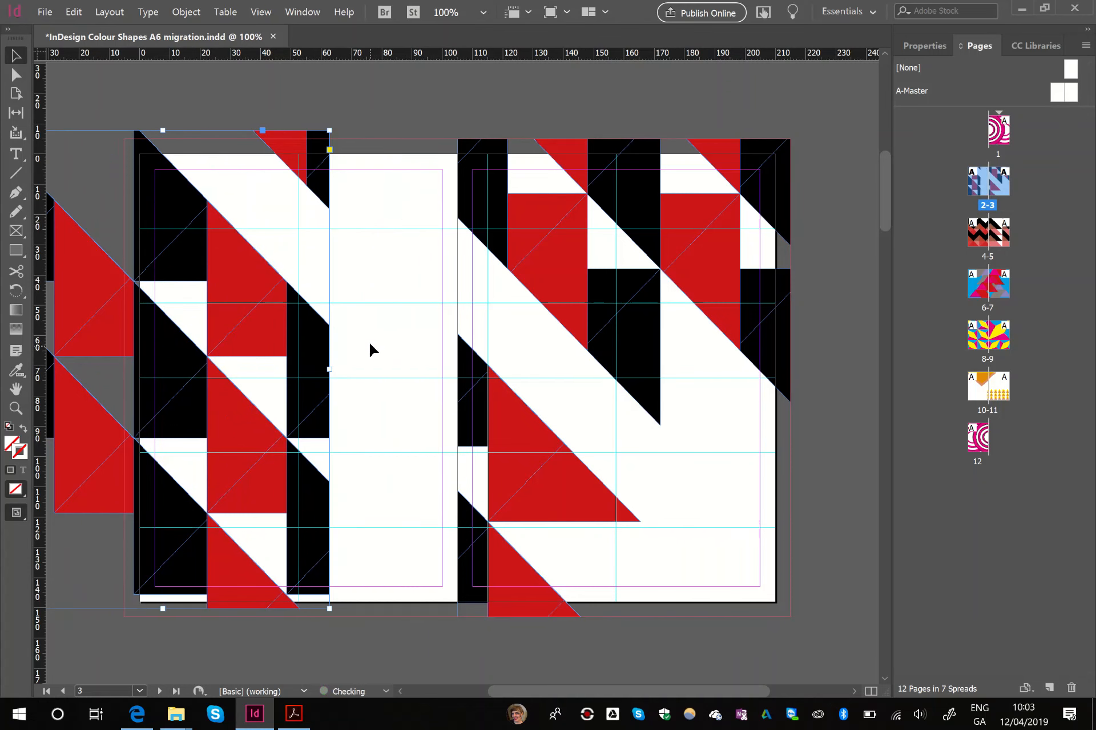
drag(245, 283, 370, 289)
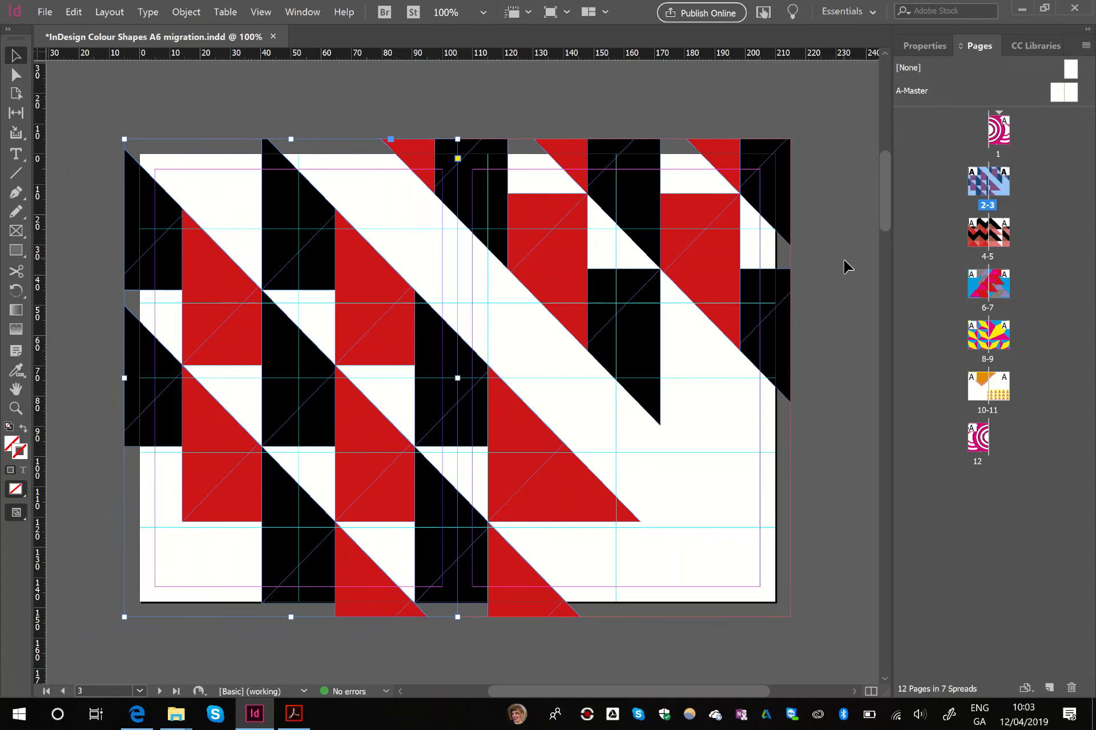
- Group all the zigzag artwork on spread 4-5 and cut it from the spread
scroll(847, 266, down, 10)
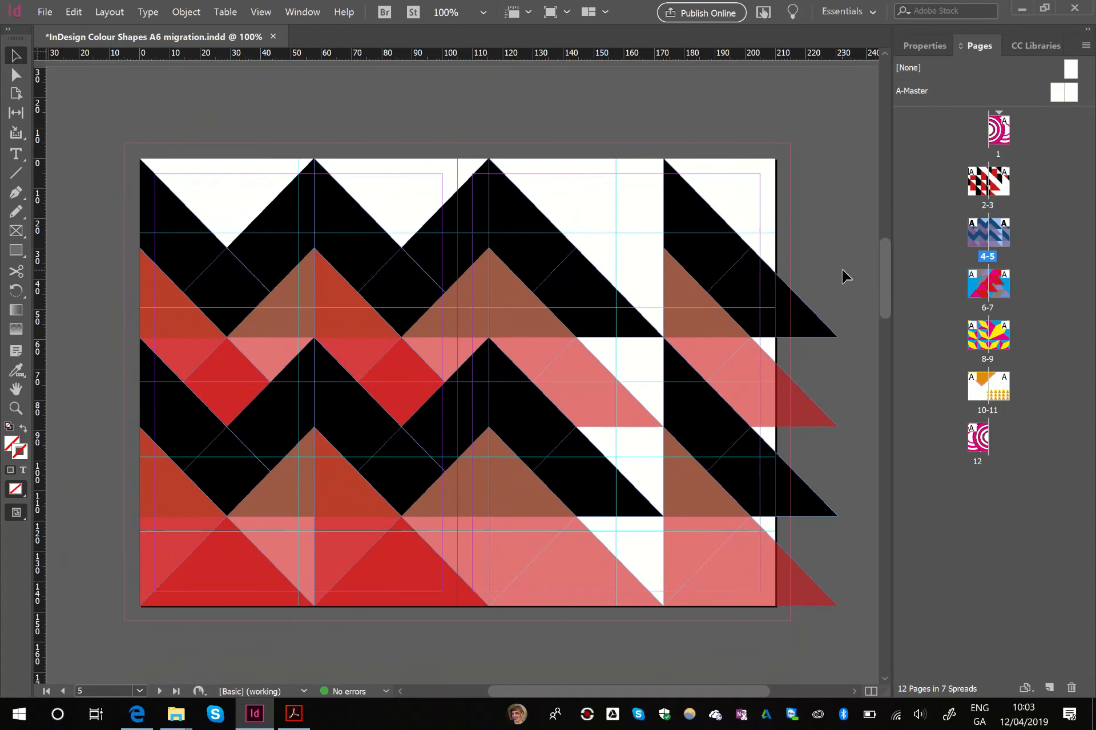
key(ctrl+a)
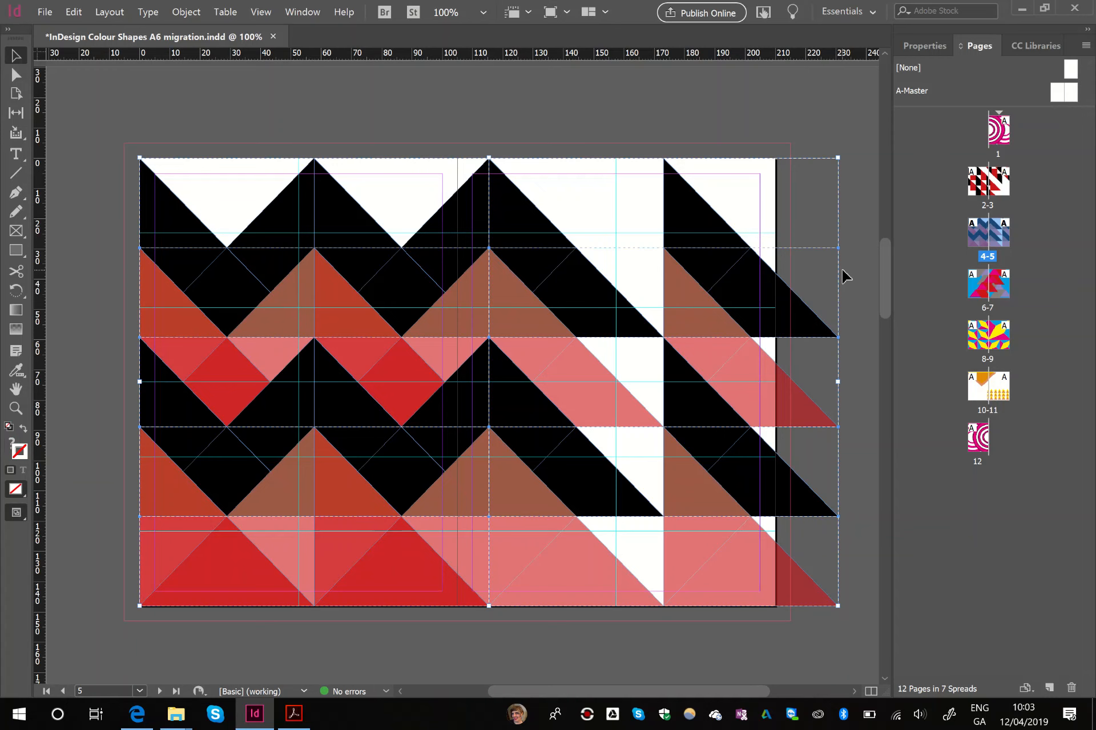
key(ctrl+g)
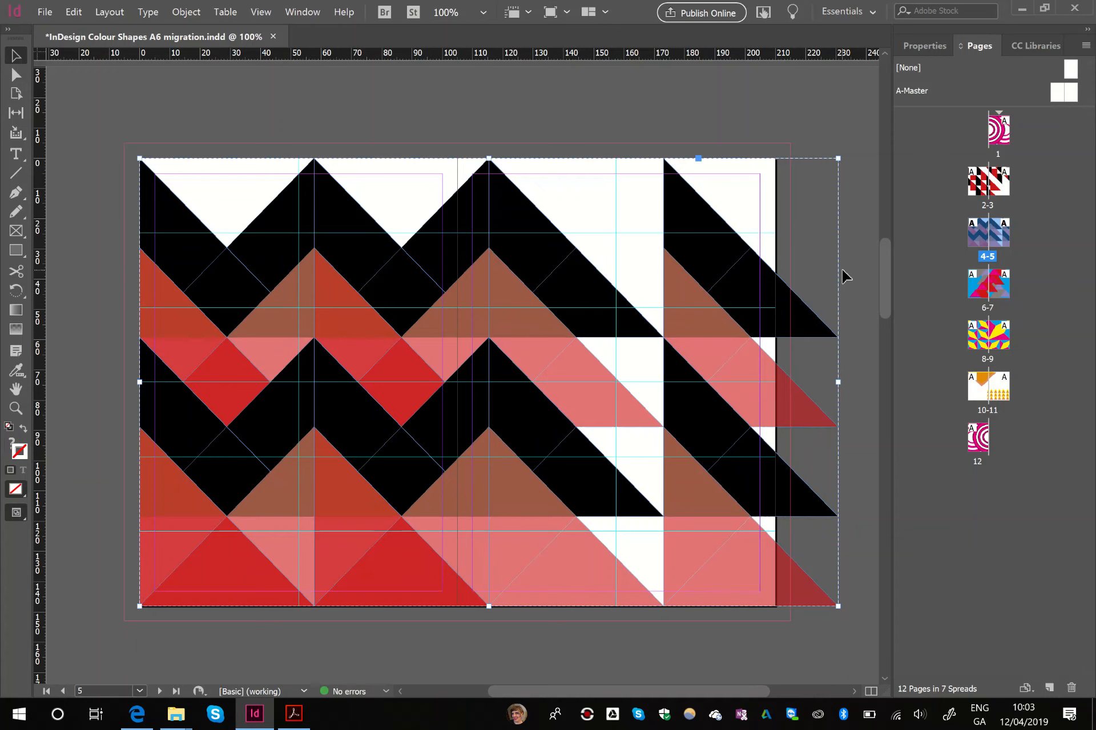
key(Delete)
- Draw rectangle frames over pages 4 and 5 from spine to outer bleed and paste the cut zigzag artwork into both
key(f)
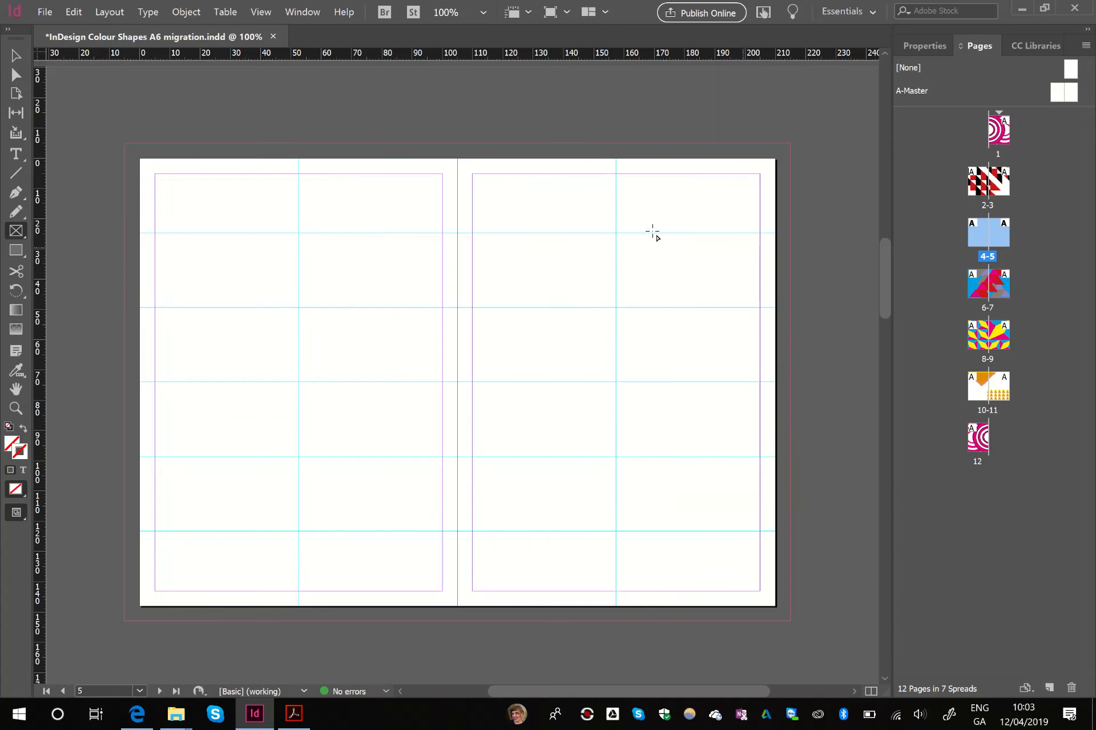
mouse_move(123, 143)
mouse_down()
mouse_move(308, 372)
mouse_move(458, 621)
mouse_up()
mouse_move(582, 508)
mouse_down()
mouse_move(767, 233)
mouse_move(790, 143)
mouse_up()
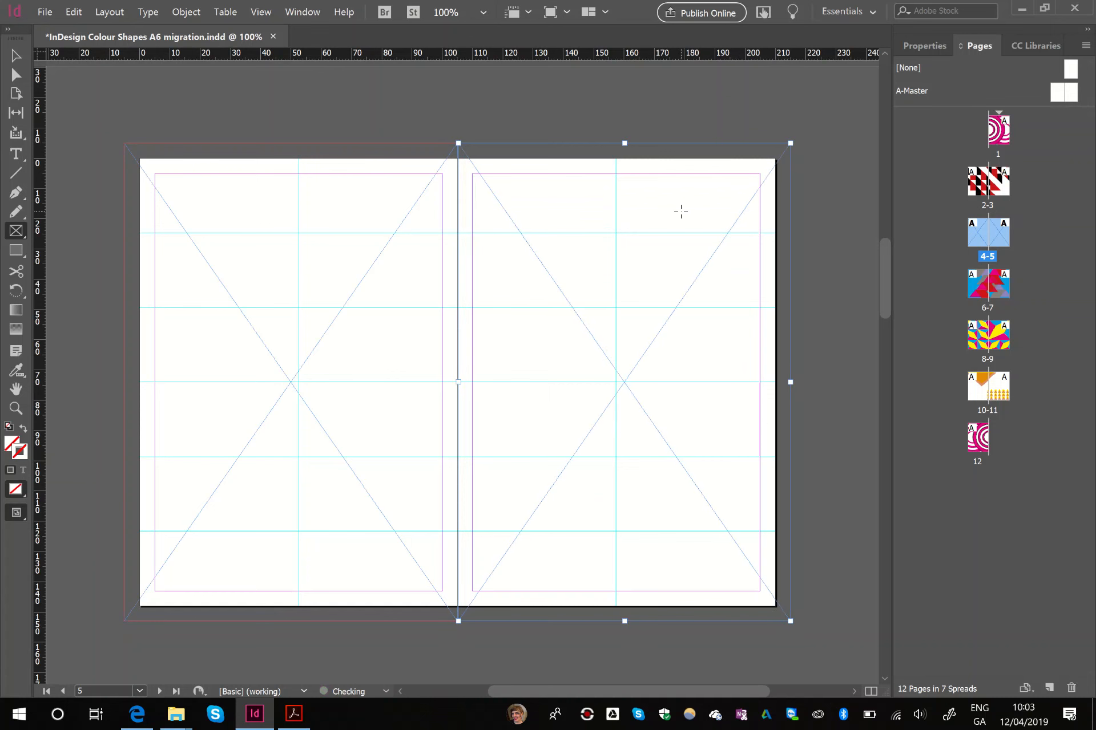
key(ctrl+alt+v)
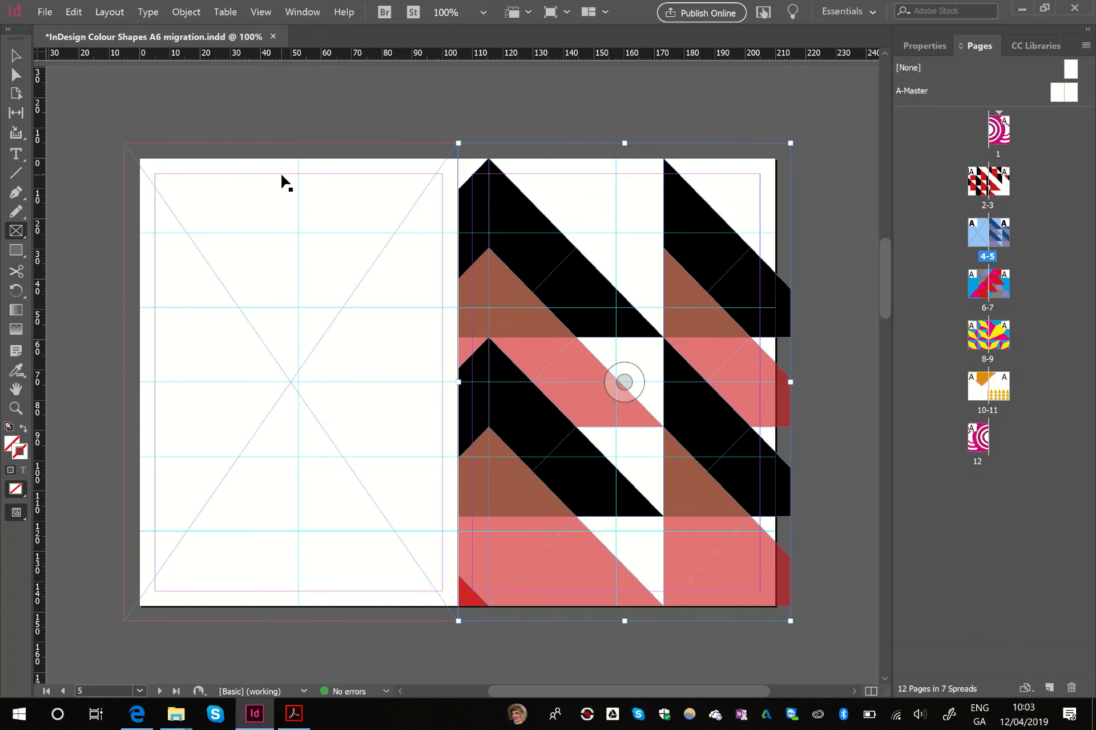
key(v)
click(250, 186)
key(ctrl+alt+v)
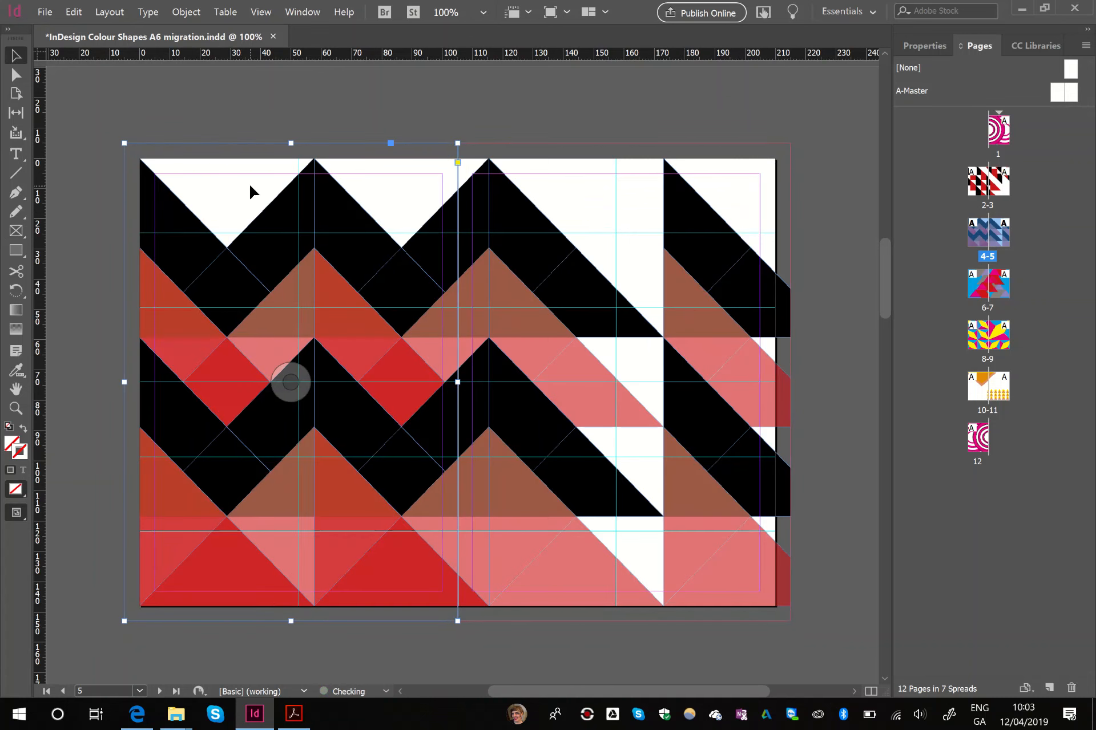
- Align the frames' shared edge on spread 4-5 with the spine and deselect them
mouse_move(461, 381)
mouse_down()
mouse_move(505, 382)
mouse_move(412, 383)
mouse_move(497, 383)
mouse_move(428, 383)
mouse_move(457, 383)
mouse_up()
click(472, 392)
click(411, 385)
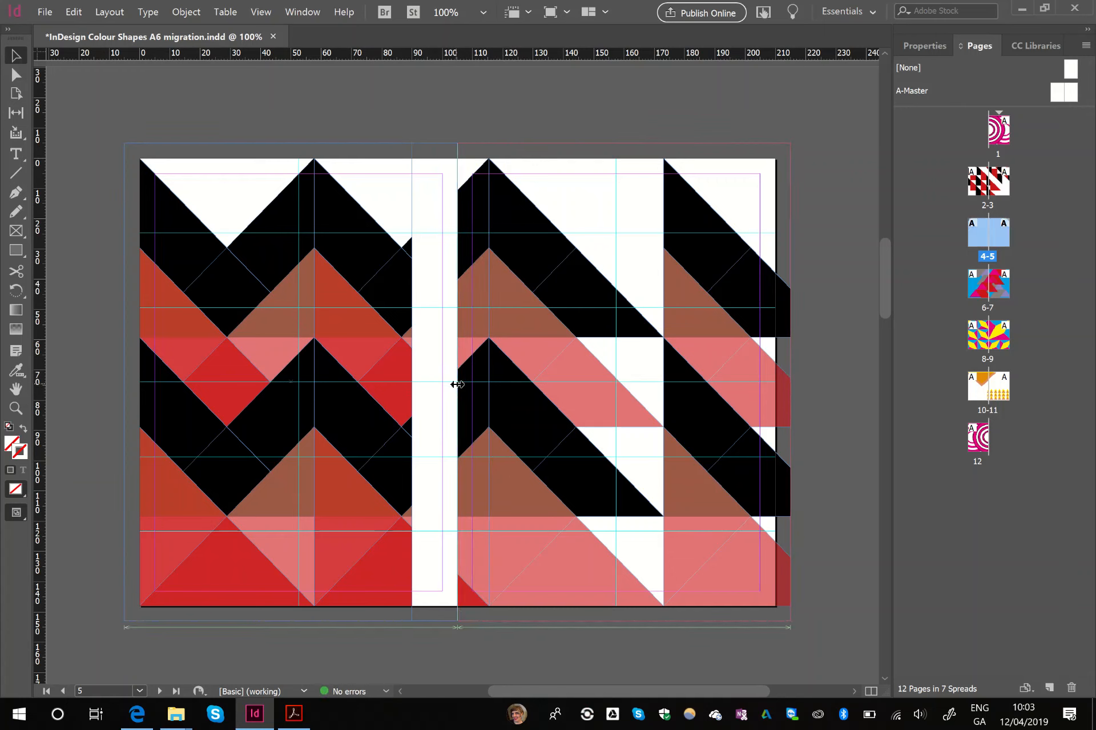
click(482, 118)
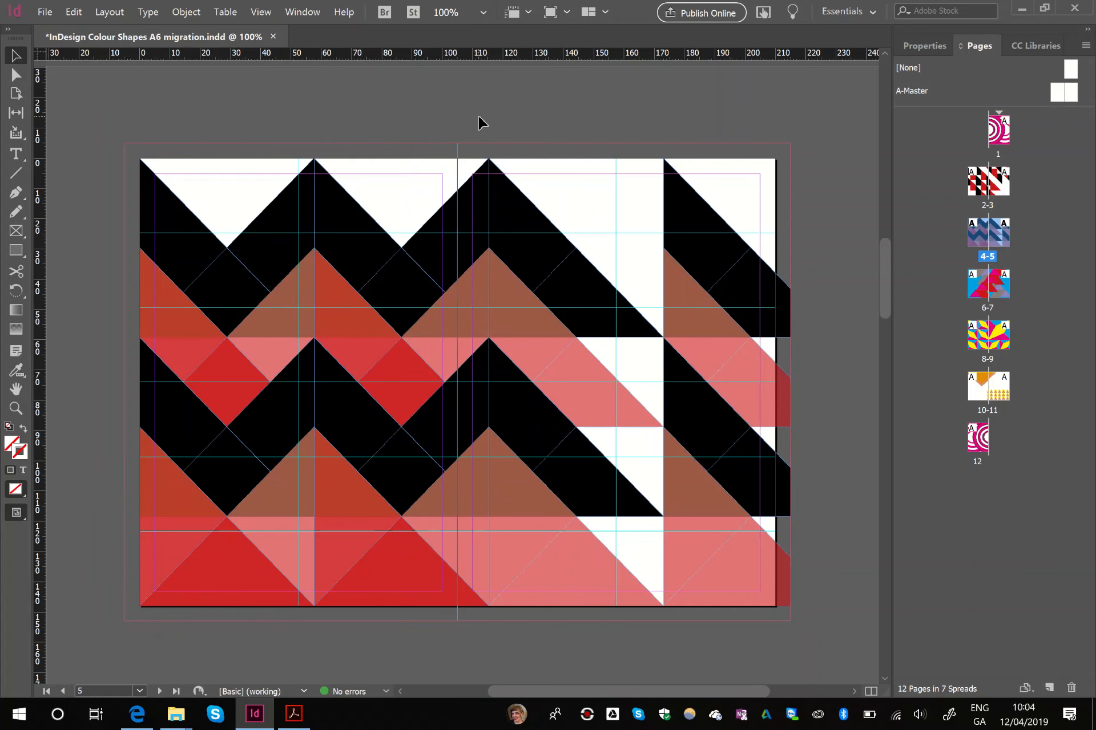
- Group all the artwork on spread 6-7, including its blue background, and cut it from the spread
scroll(482, 123, down, 10)
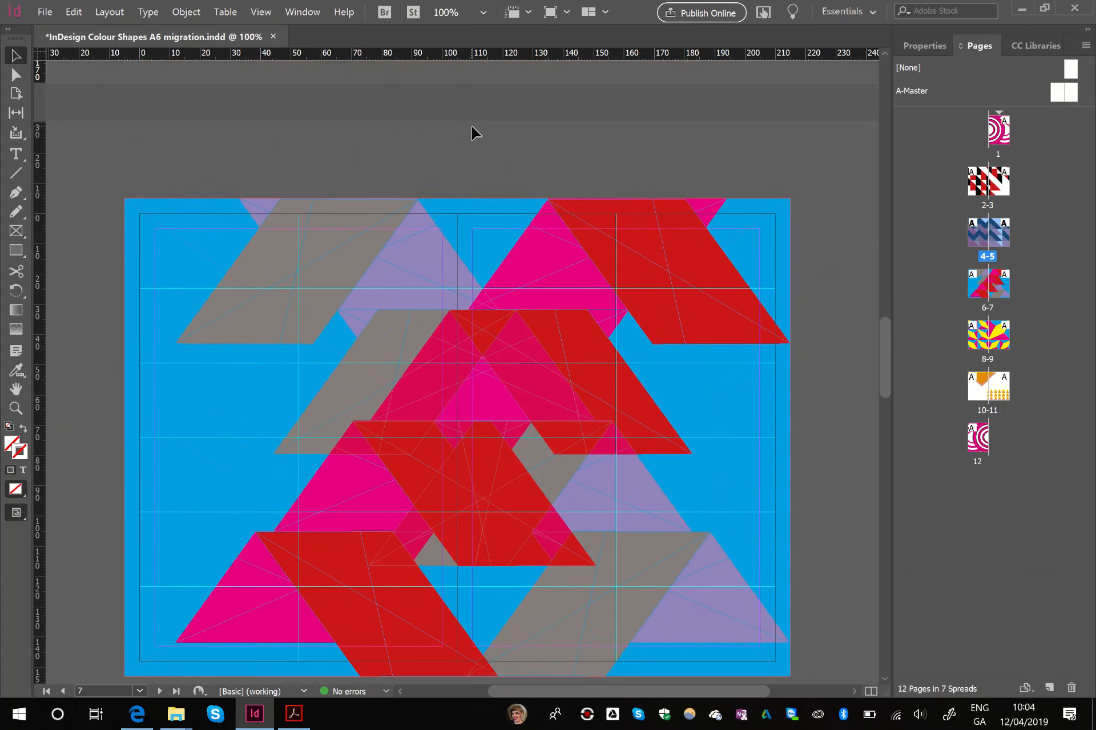
scroll(472, 127, down, 1)
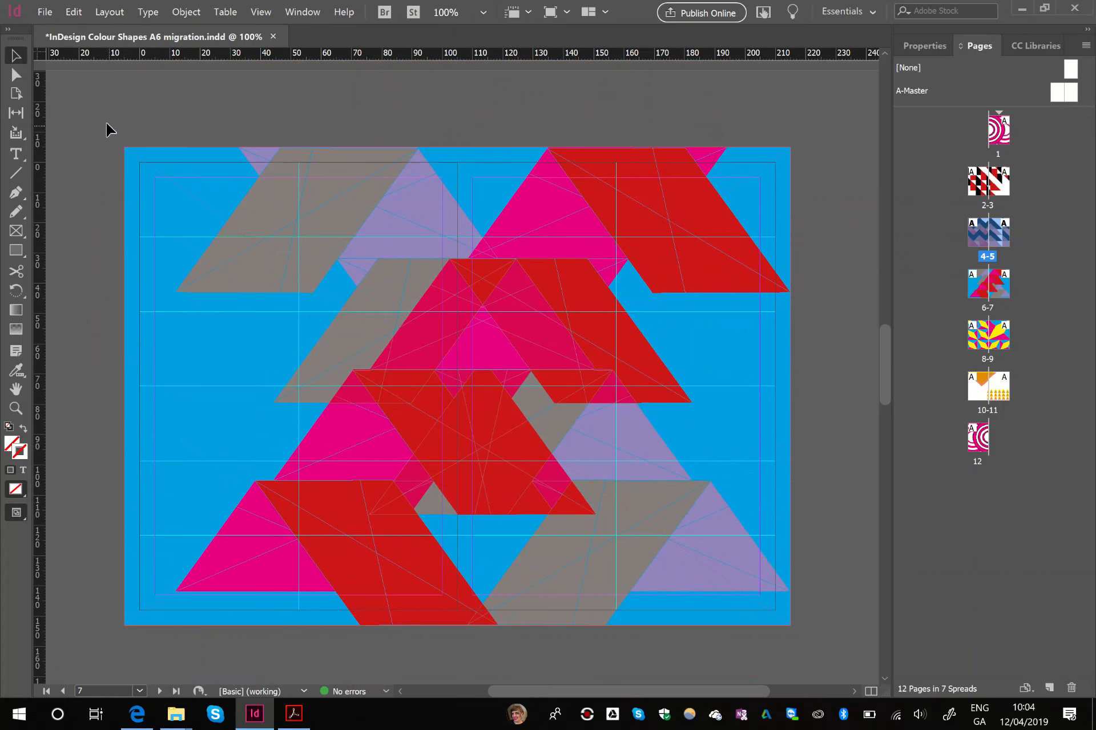
drag(102, 120, 605, 598)
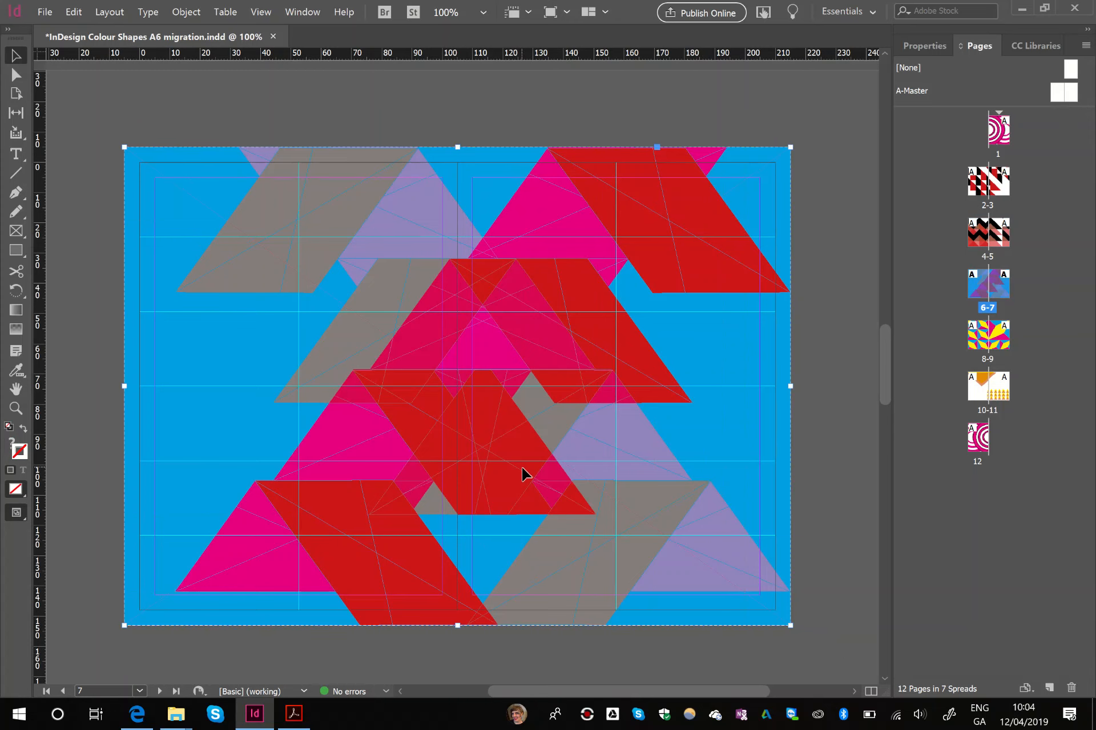
key(Delete)
- Draw rectangle frames over pages 6 and 7 from spine to outer bleed and paste the cut artwork into both
key(f)
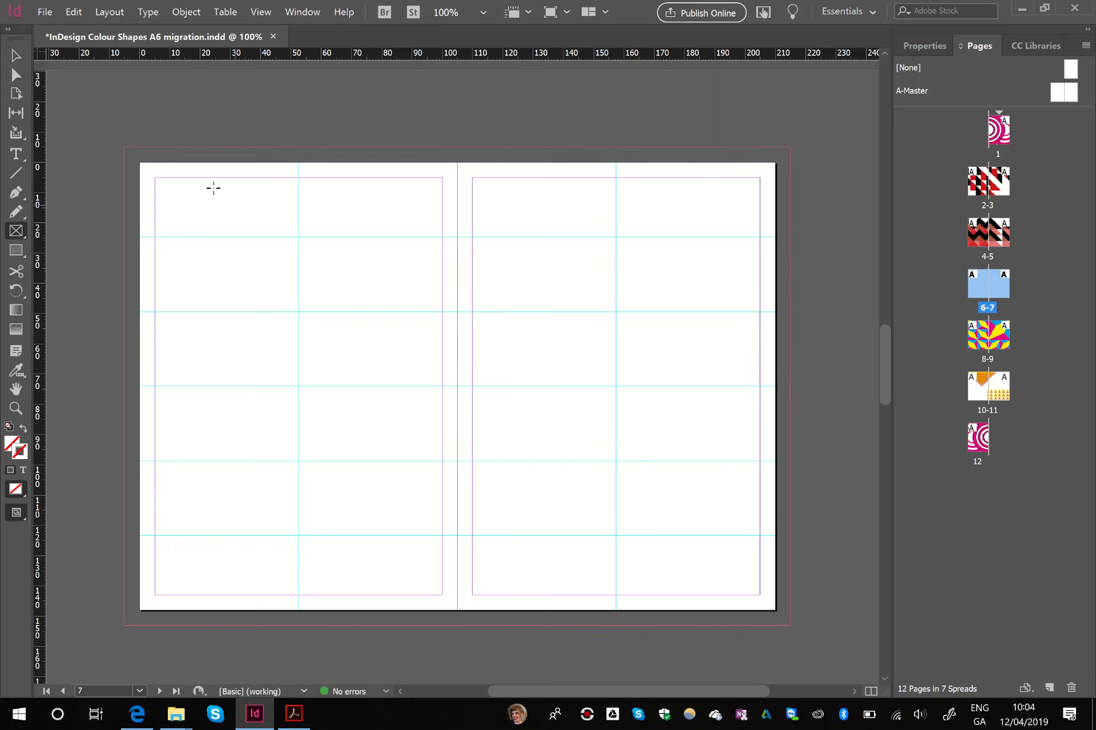
drag(124, 147, 790, 148)
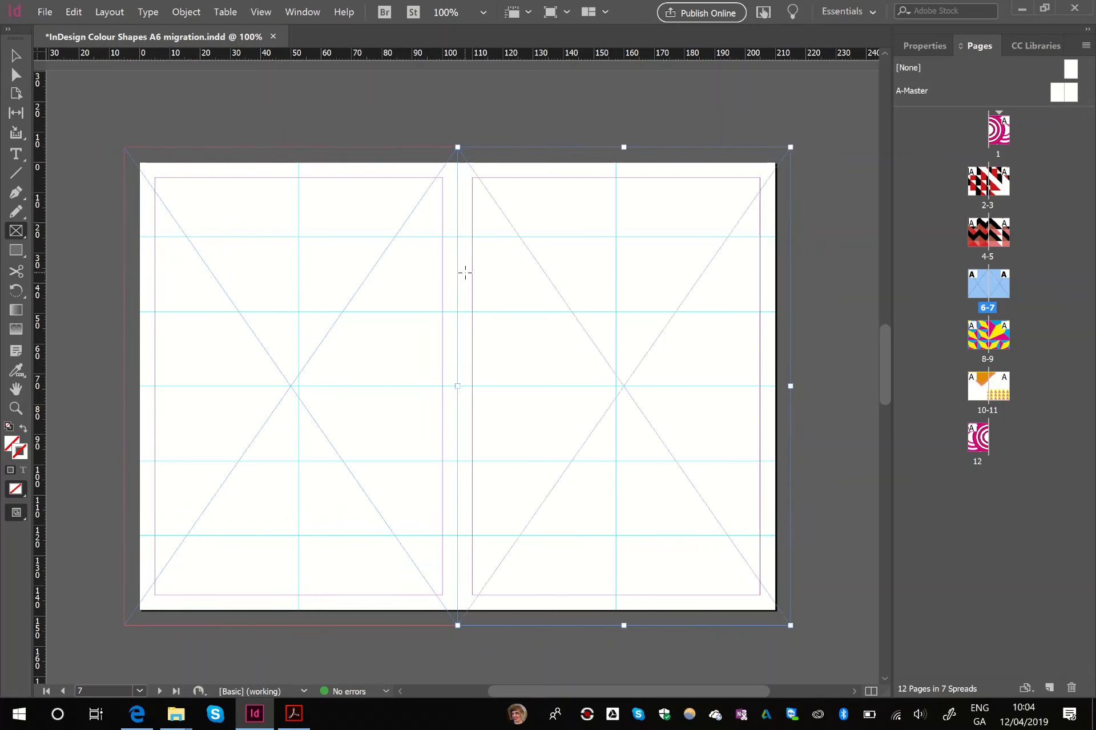
key(ctrl+alt+v)
key(v)
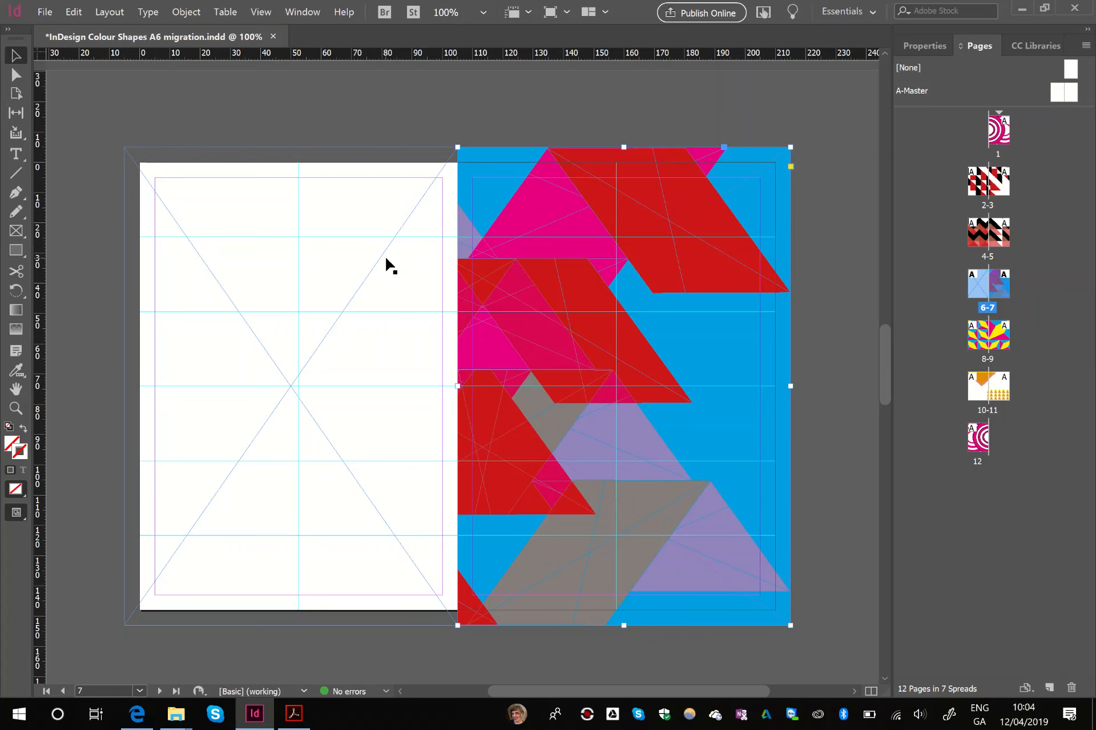
click(386, 260)
key(ctrl+alt+v)
- Group all the yellow, magenta and blue artwork on spread 8-9 and cut it from the spread
scroll(386, 263, down, 10)
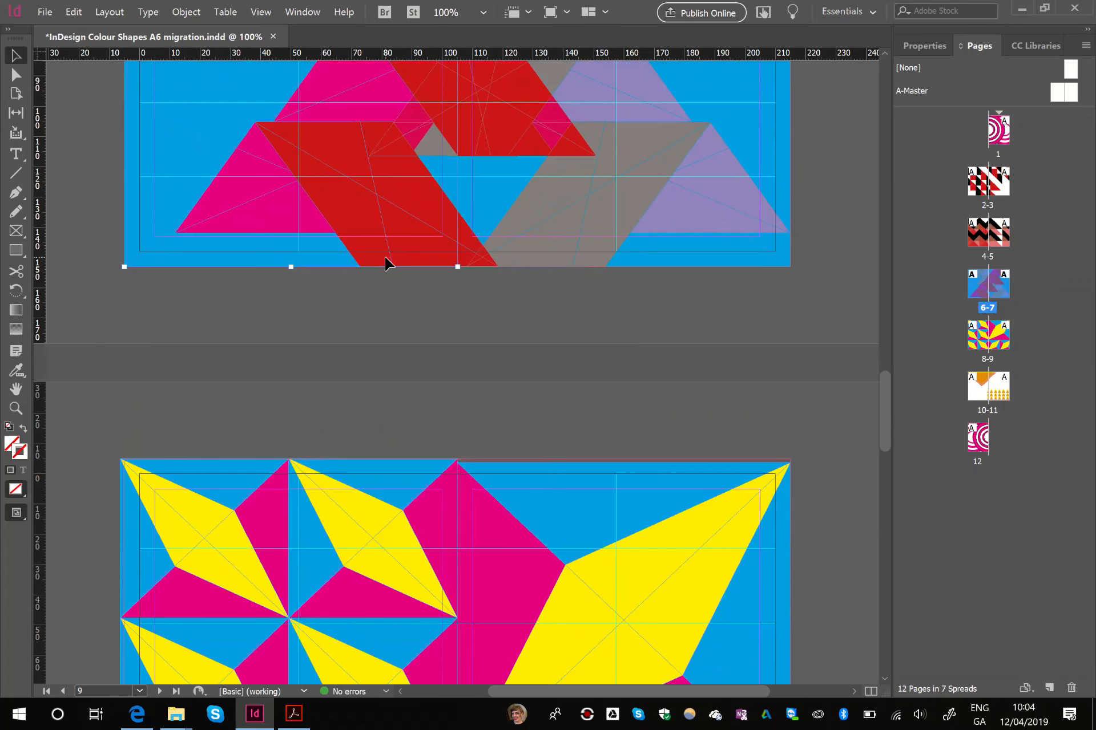
scroll(365, 245, down, 1)
scroll(279, 174, down, 2)
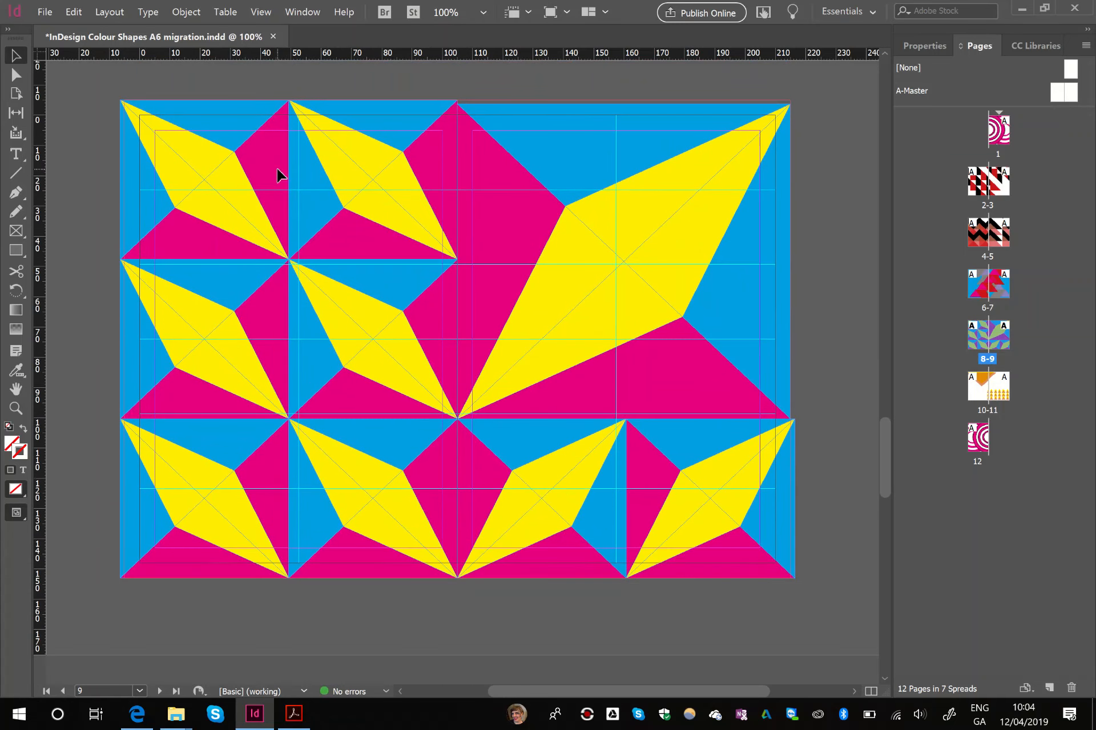
scroll(279, 177, up, 1)
key(ctrl+a)
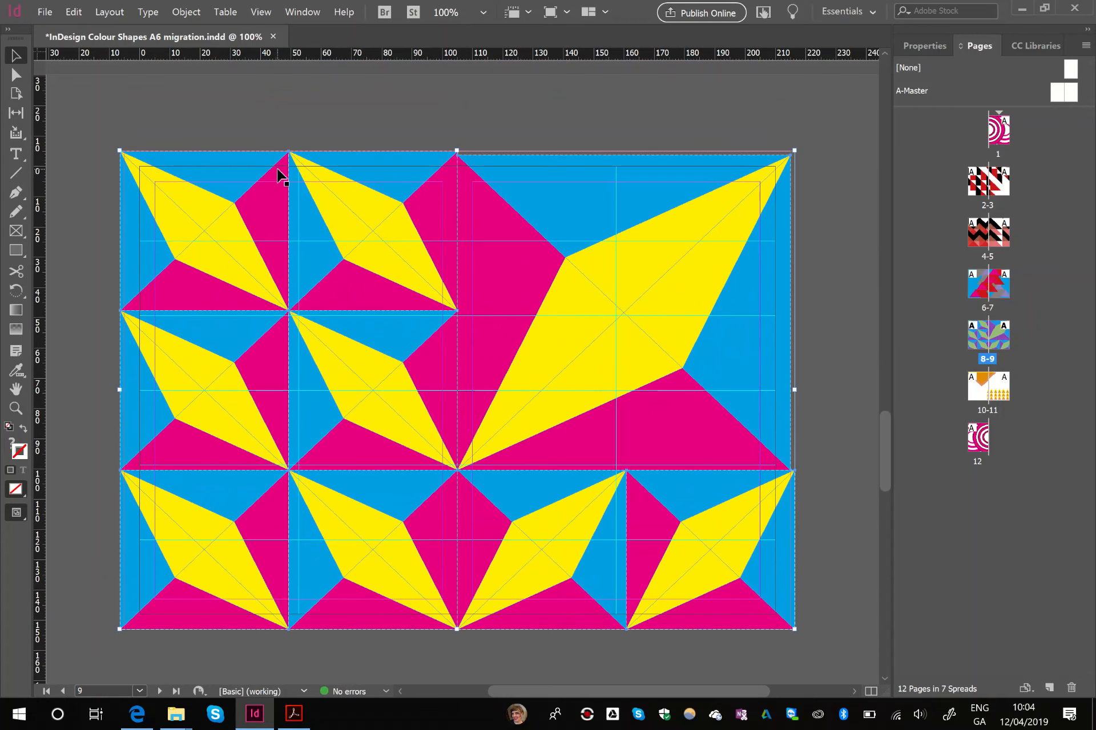
key(ctrl+g)
key(Delete)
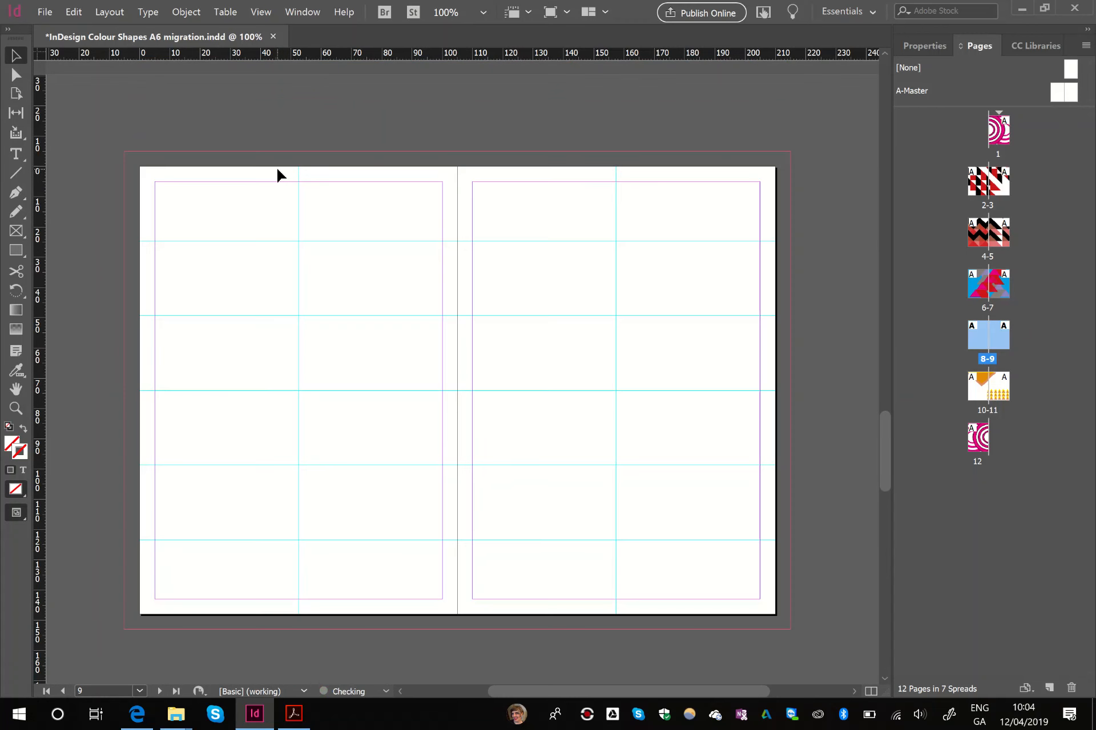
- Draw rectangle frames over pages 8 and 9 from spine to outer bleed and paste the cut diamond artwork into both
click(16, 231)
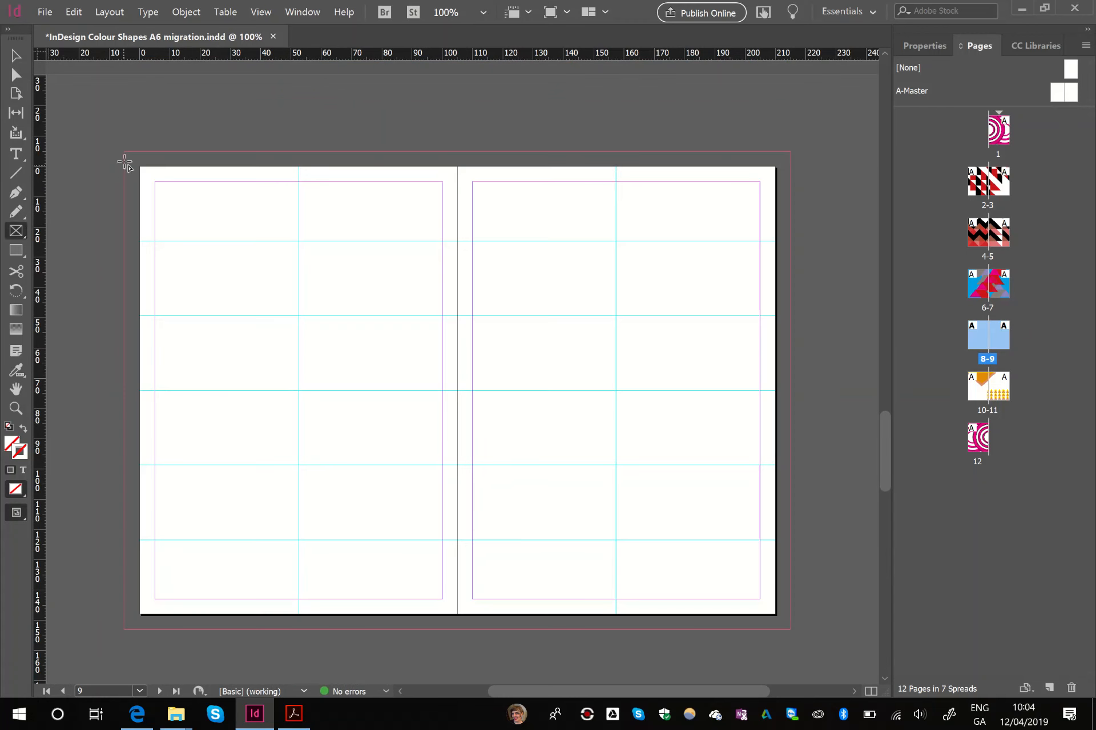
drag(123, 153, 790, 152)
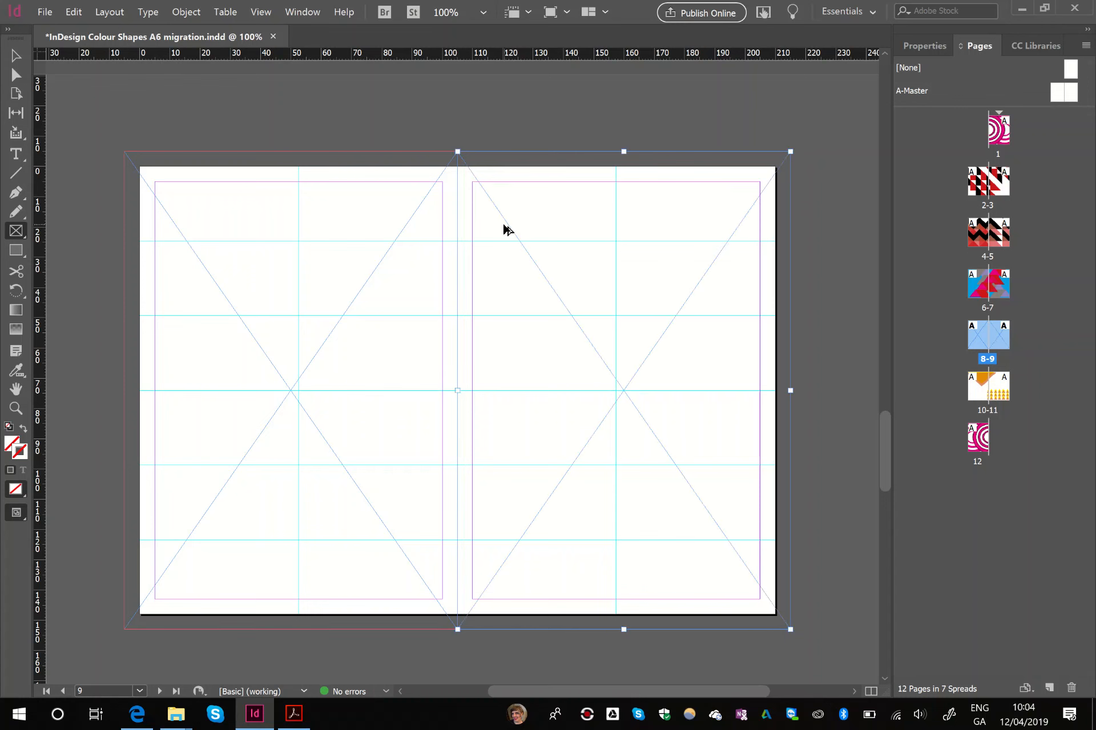
key(ctrl+alt+v)
click(11, 56)
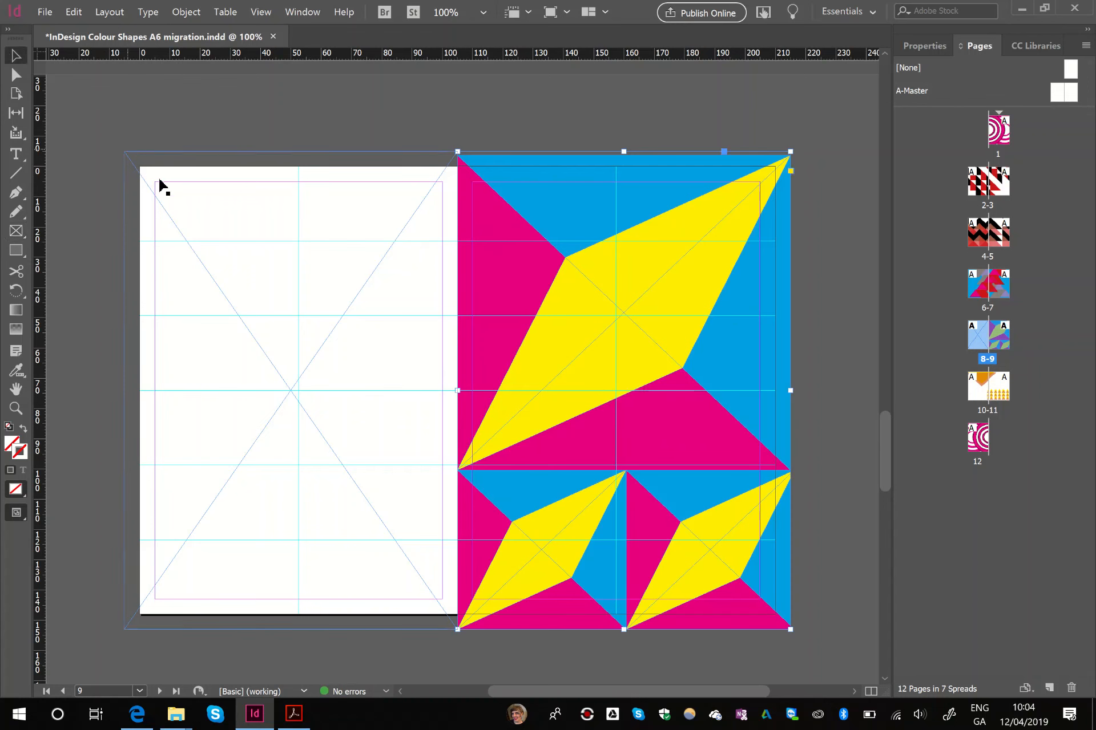
right_click(165, 208)
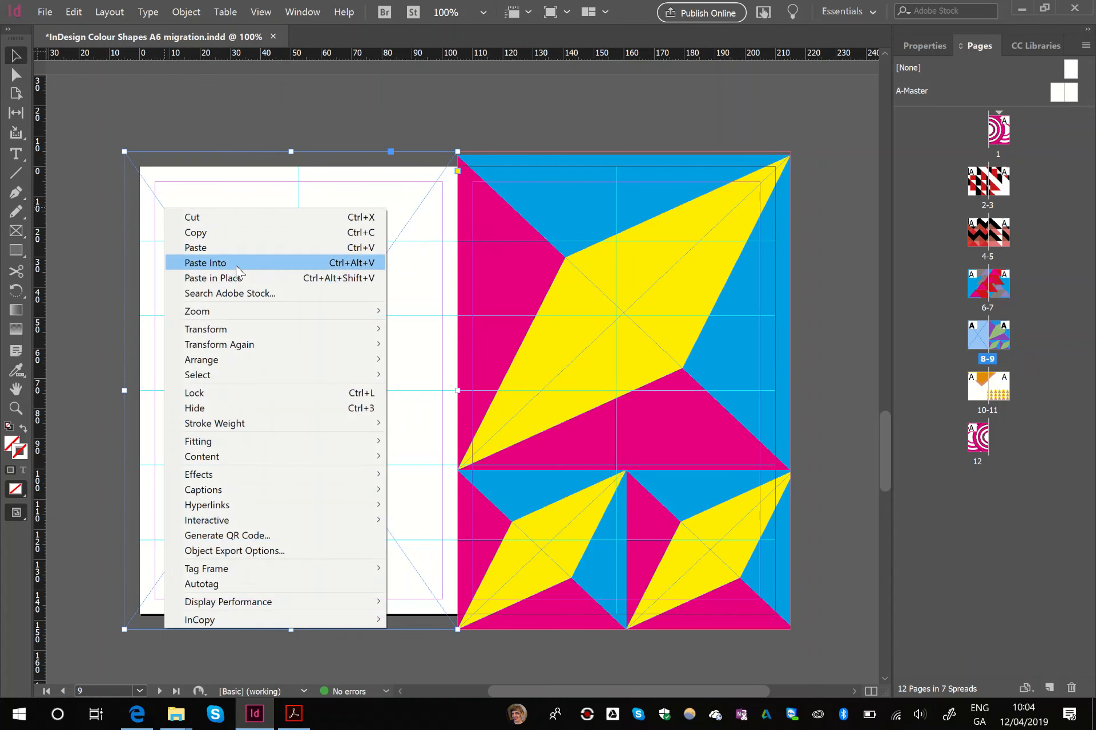
click(251, 263)
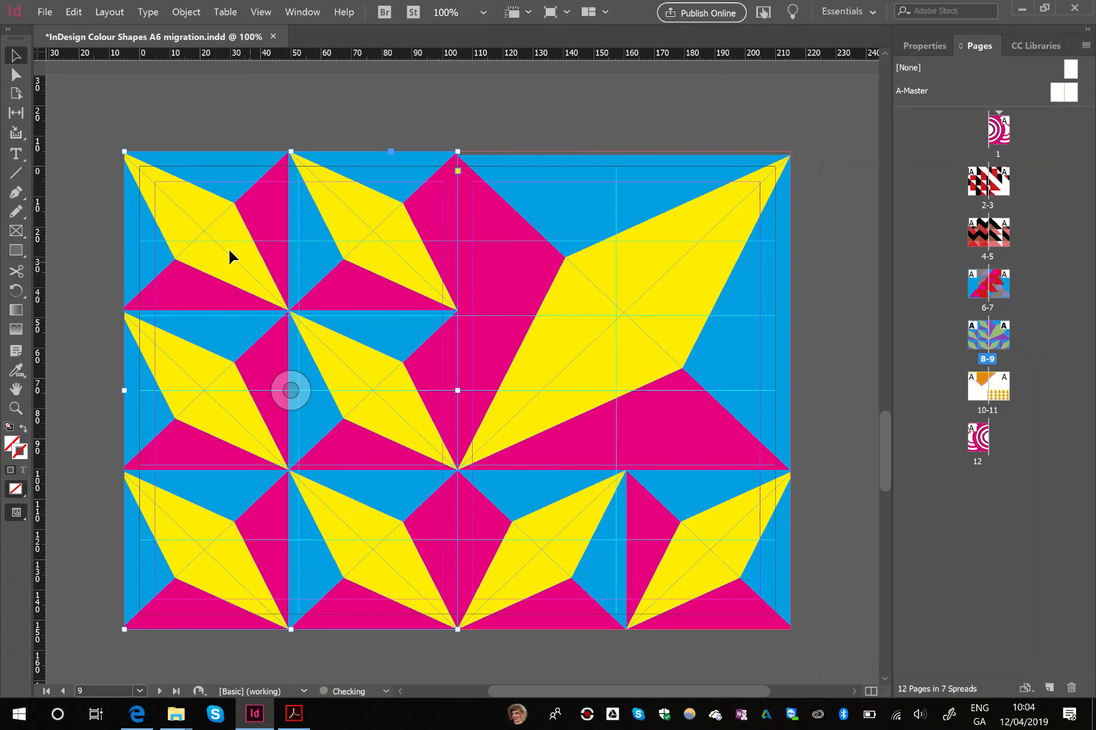
scroll(371, 205, down, 5)
scroll(372, 204, down, 6)
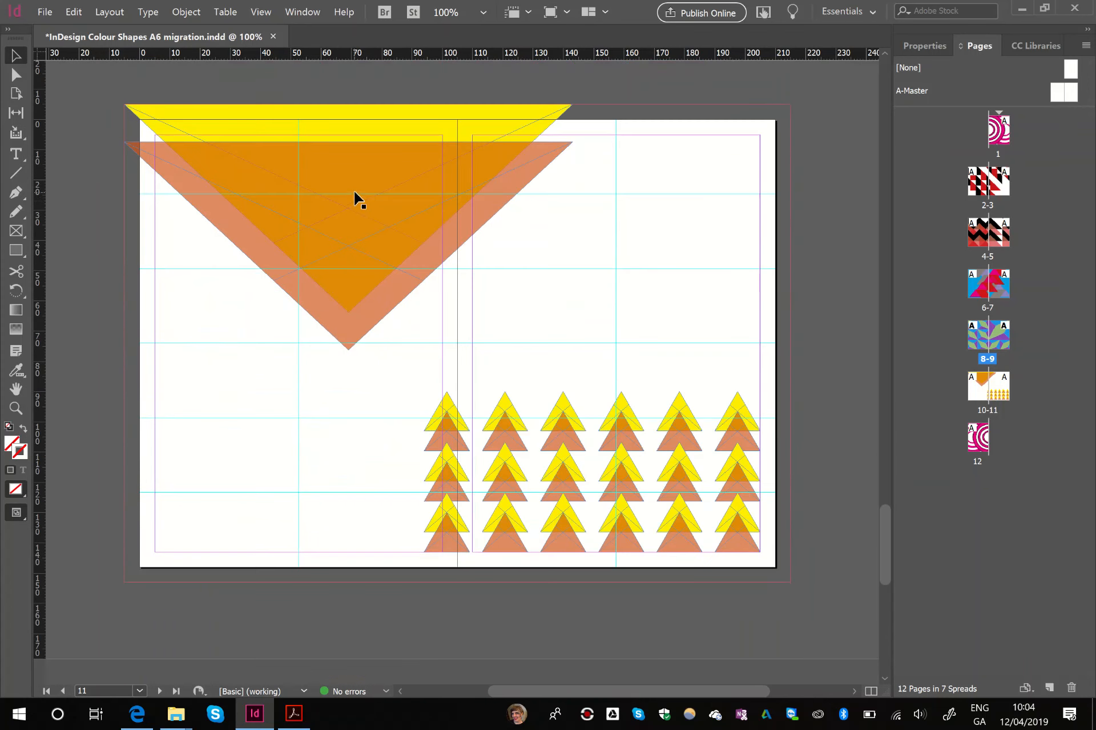
scroll(355, 198, up, 2)
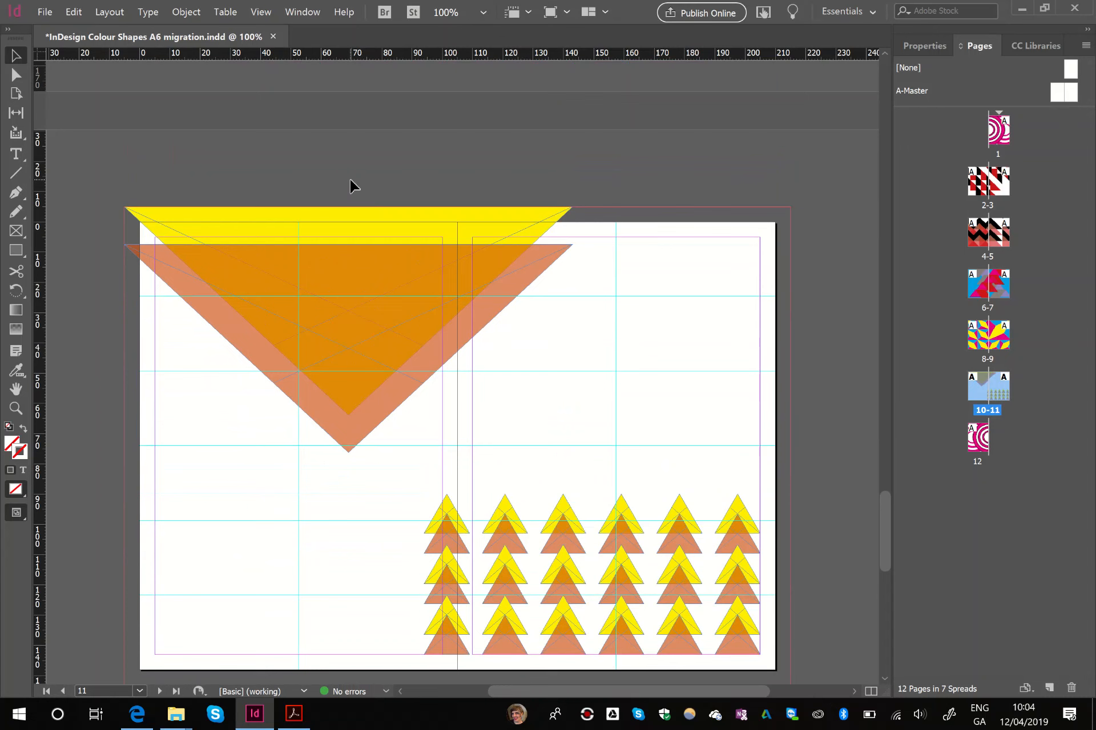
key(ctrl+a)
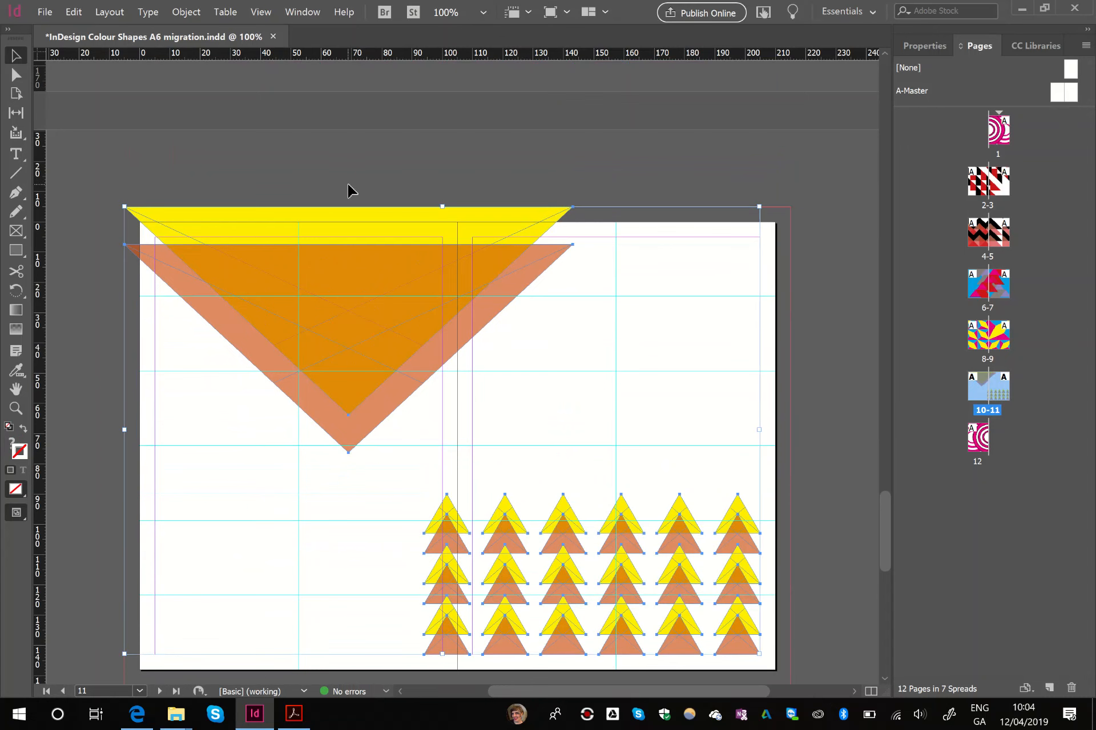
click(371, 187)
scroll(247, 282, down, 3)
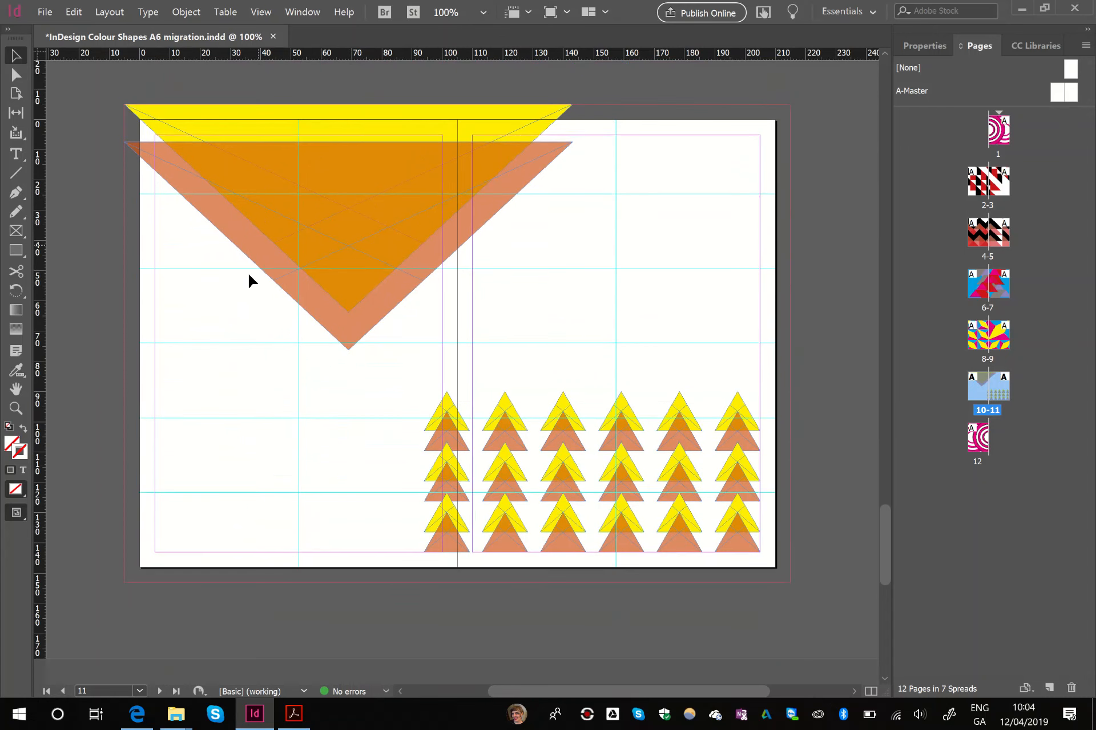
scroll(220, 314, up, 2)
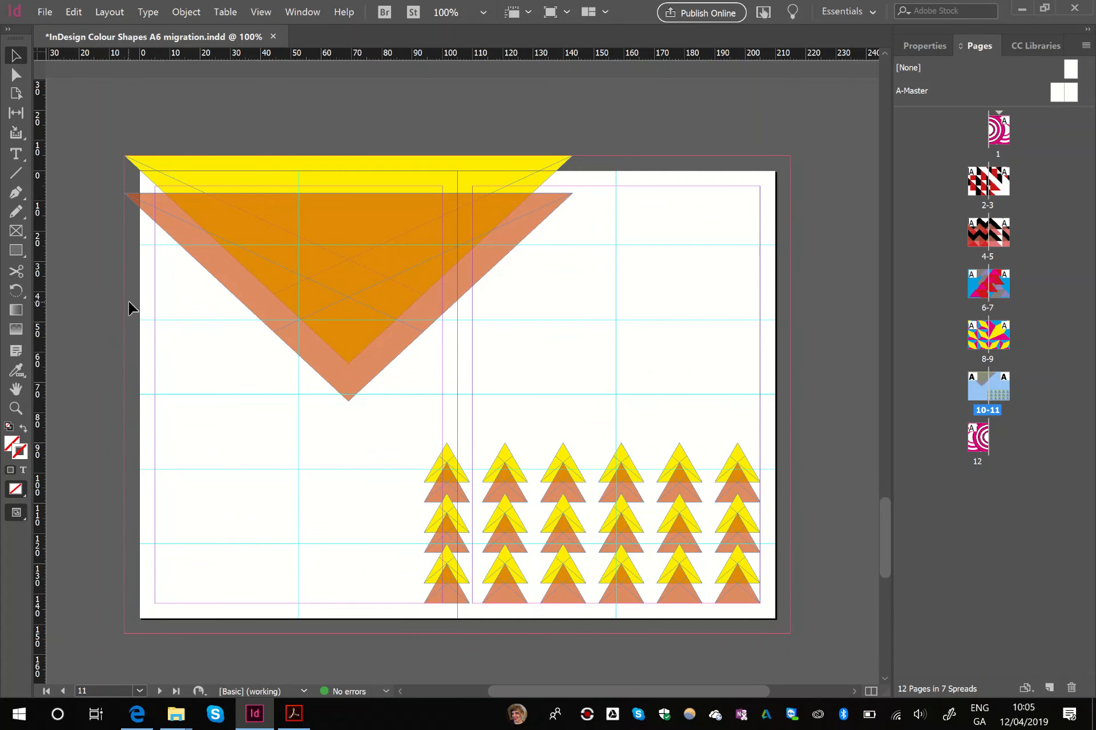
key(ctrl+a)
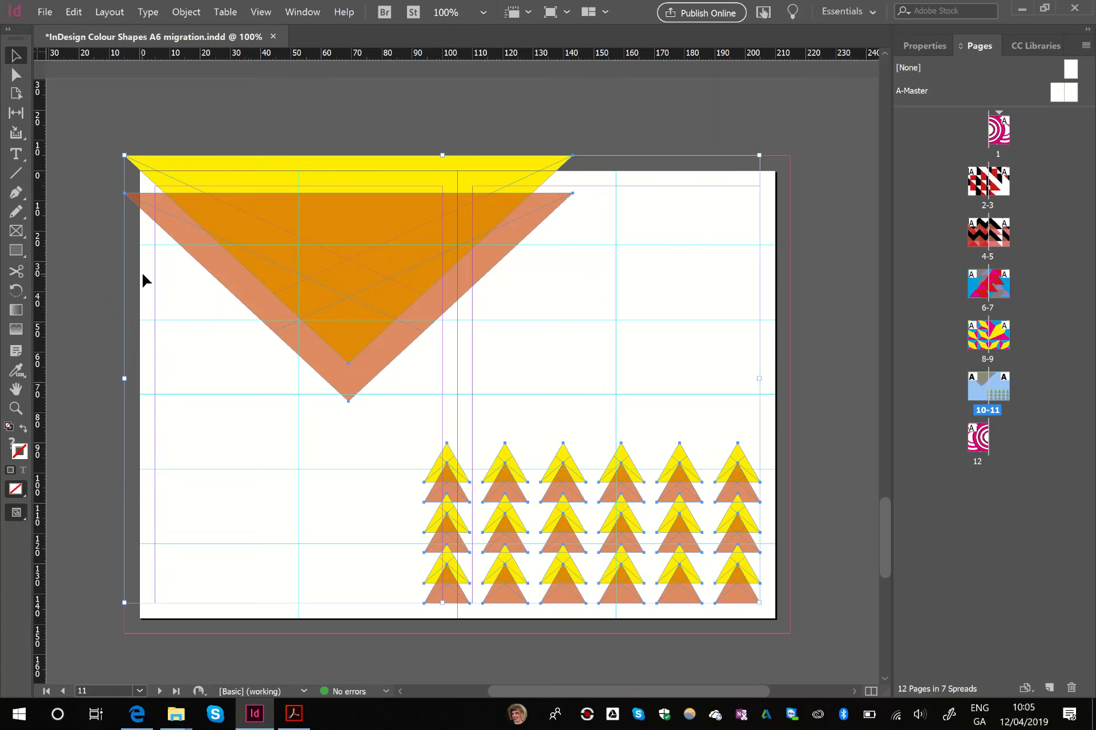
key(Delete)
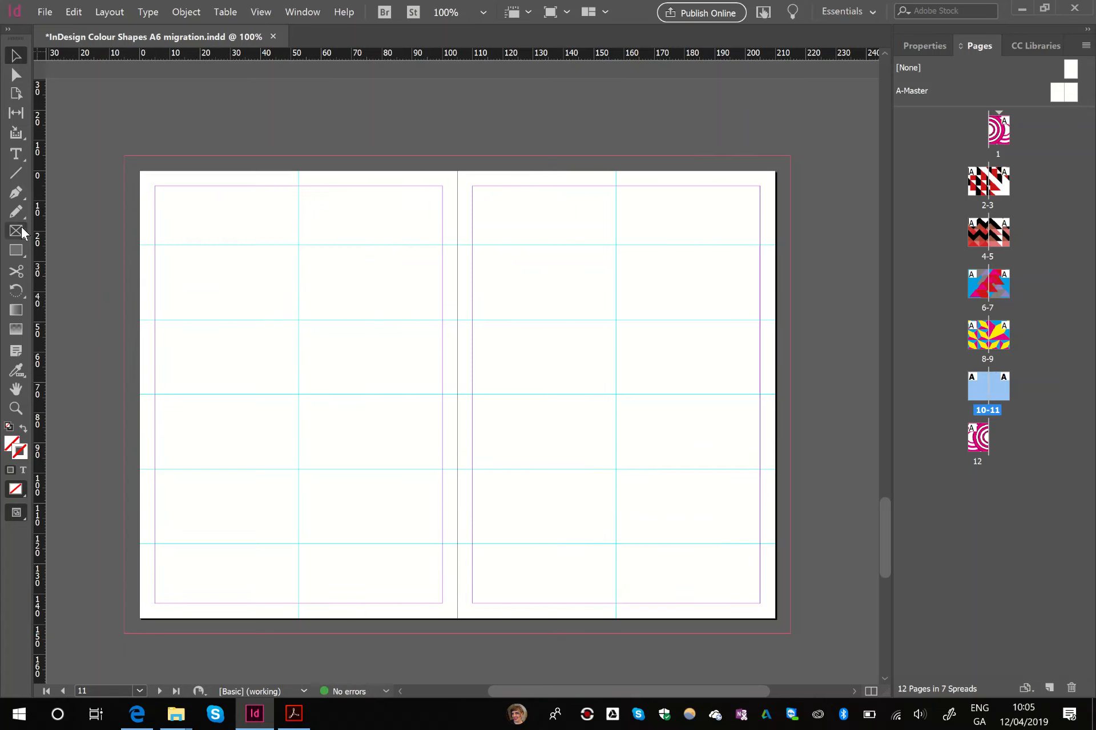
click(16, 230)
drag(127, 155, 789, 156)
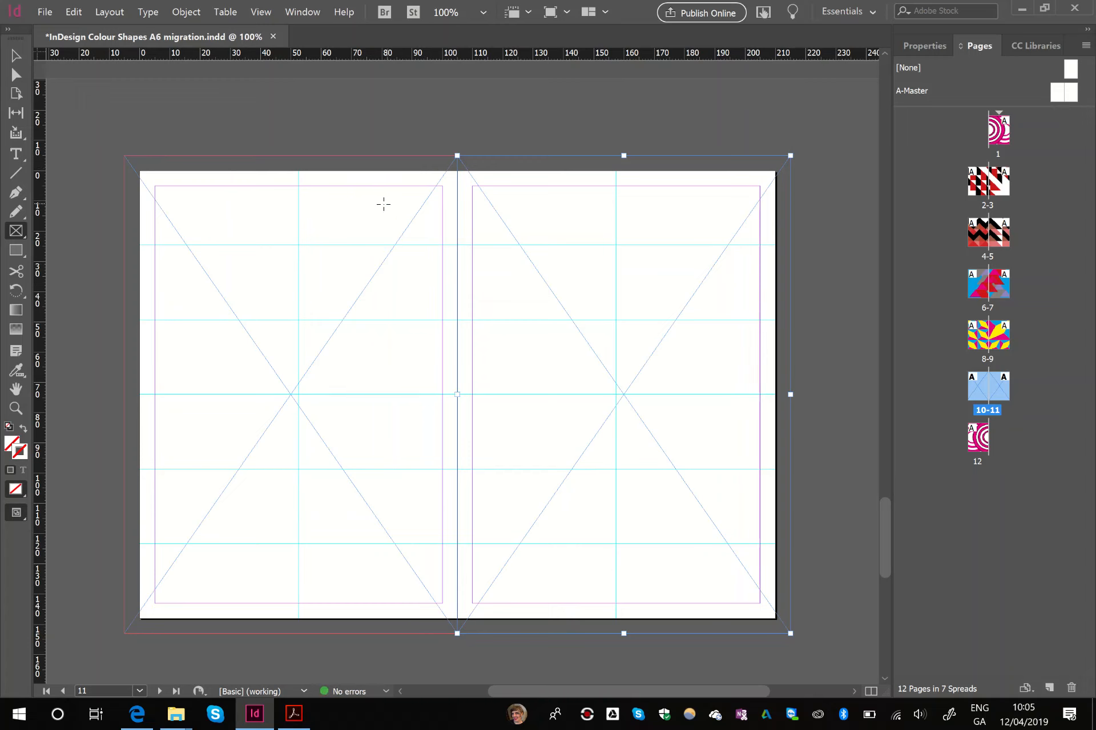
click(16, 56)
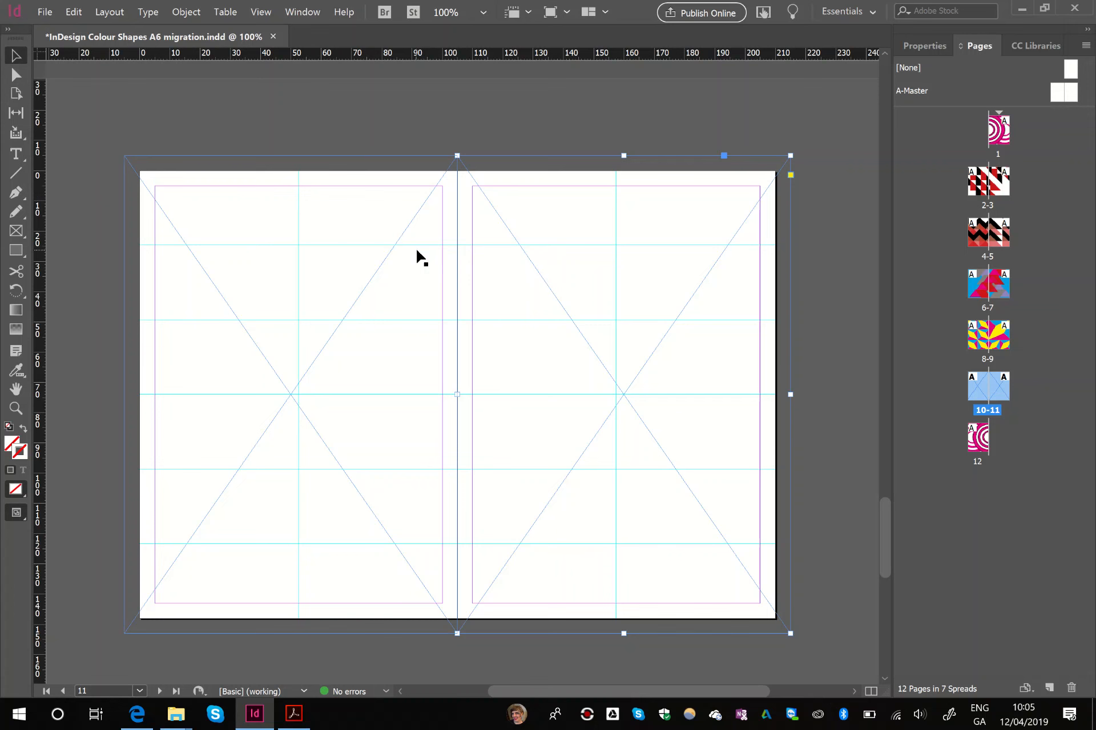
key(ctrl+z)
key(ctrl+z)
key(ctrl+z)
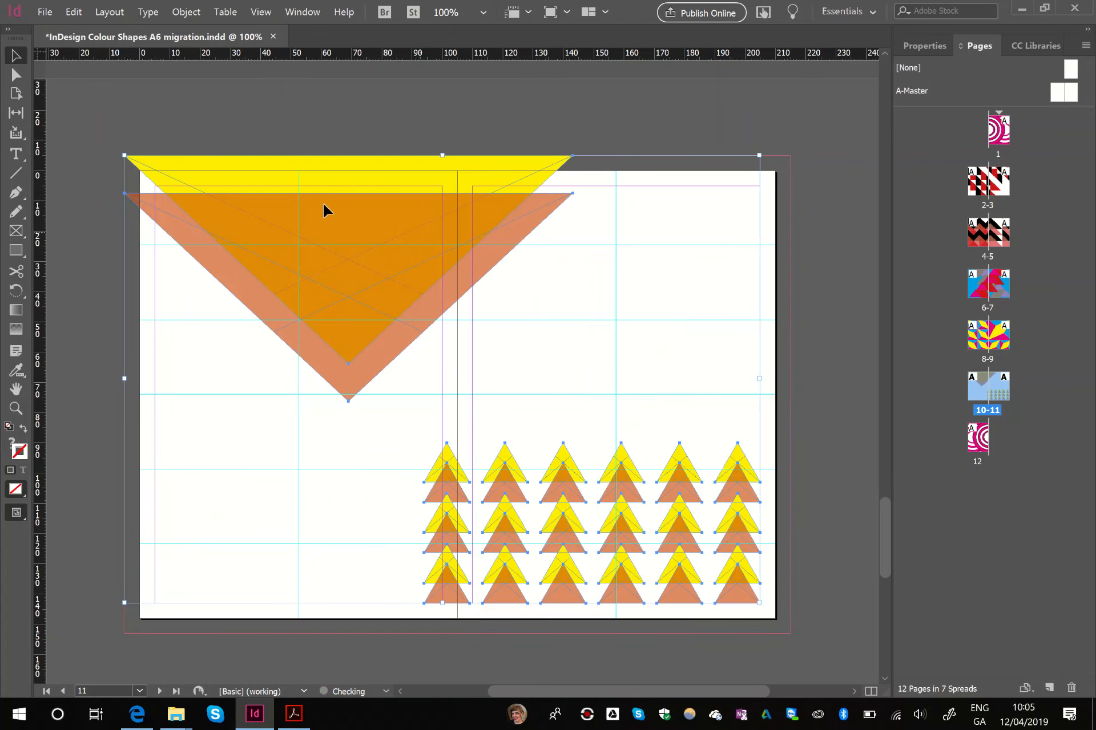
- Group all the yellow and orange triangles on spread 10-11 and cut the group from the spread
click(325, 125)
click(360, 208)
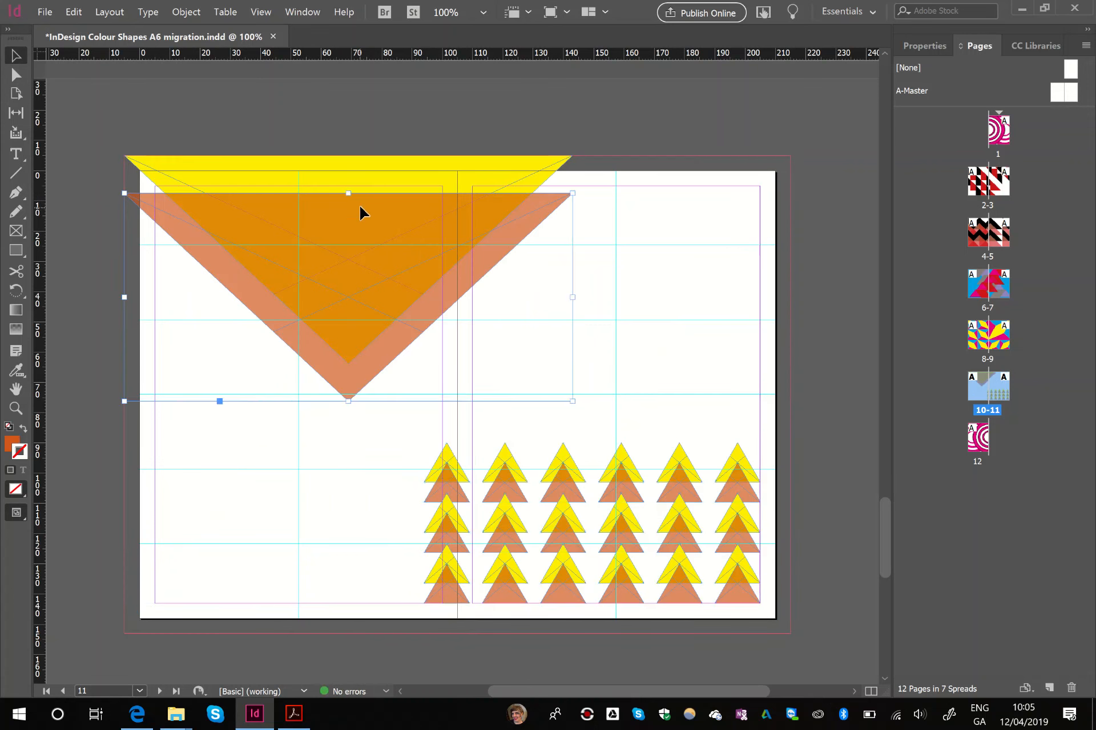
click(295, 102)
drag(81, 113, 826, 660)
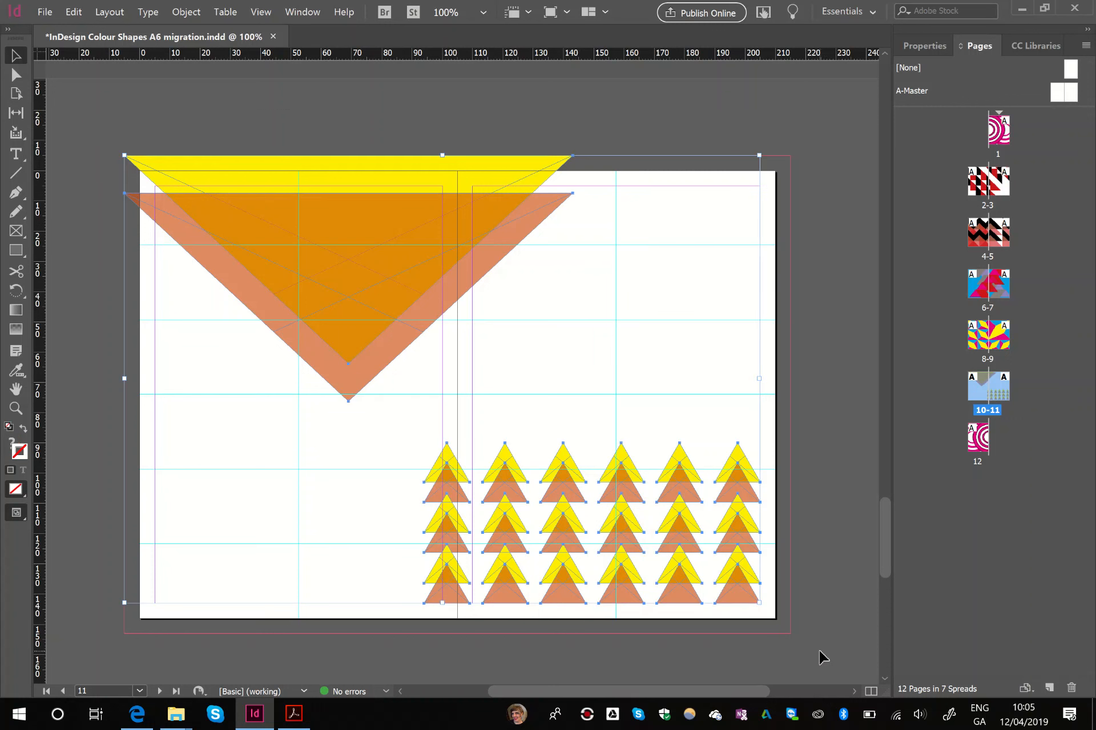
key(ctrl+g)
key(ctrl+x)
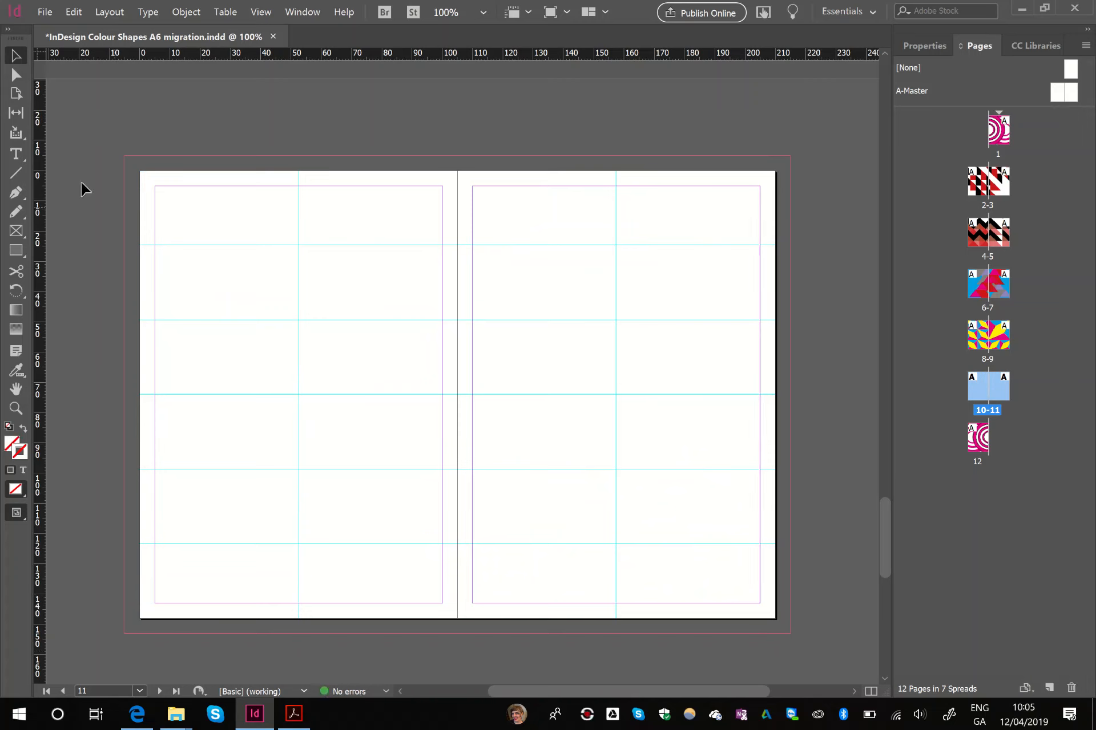
- Draw rectangle frames over pages 10 and 11 from spine to outer bleed and paste the cut triangle artwork into both
key(f)
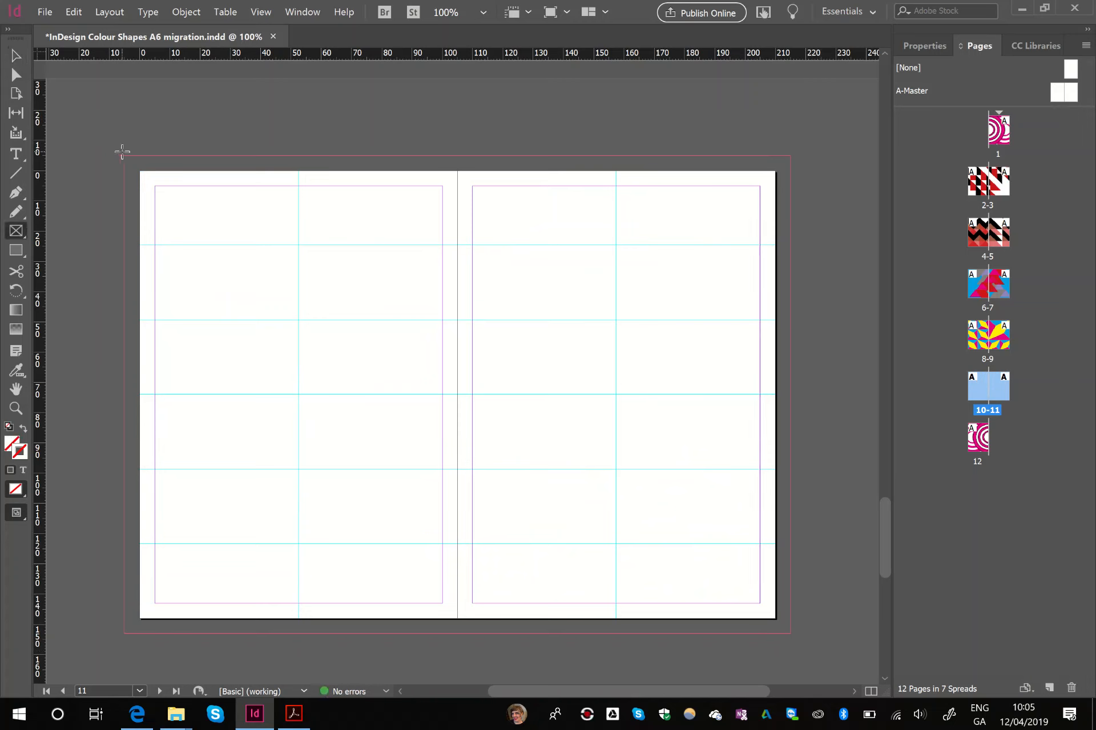
drag(122, 153, 458, 633)
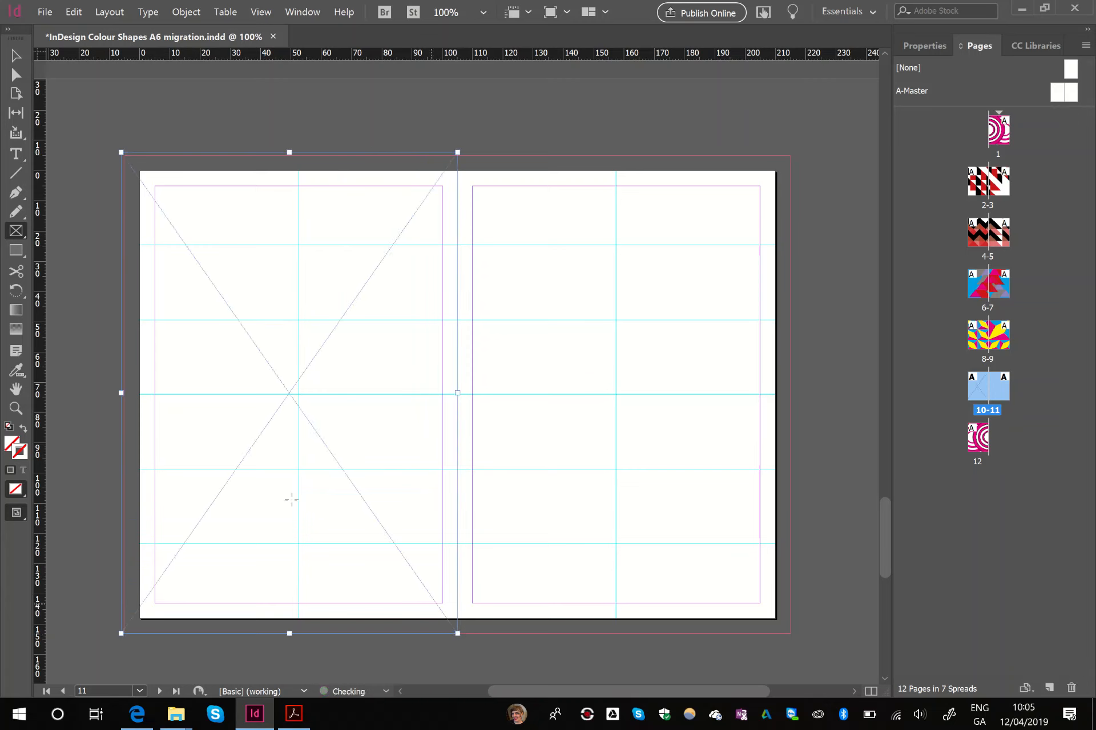
click(16, 55)
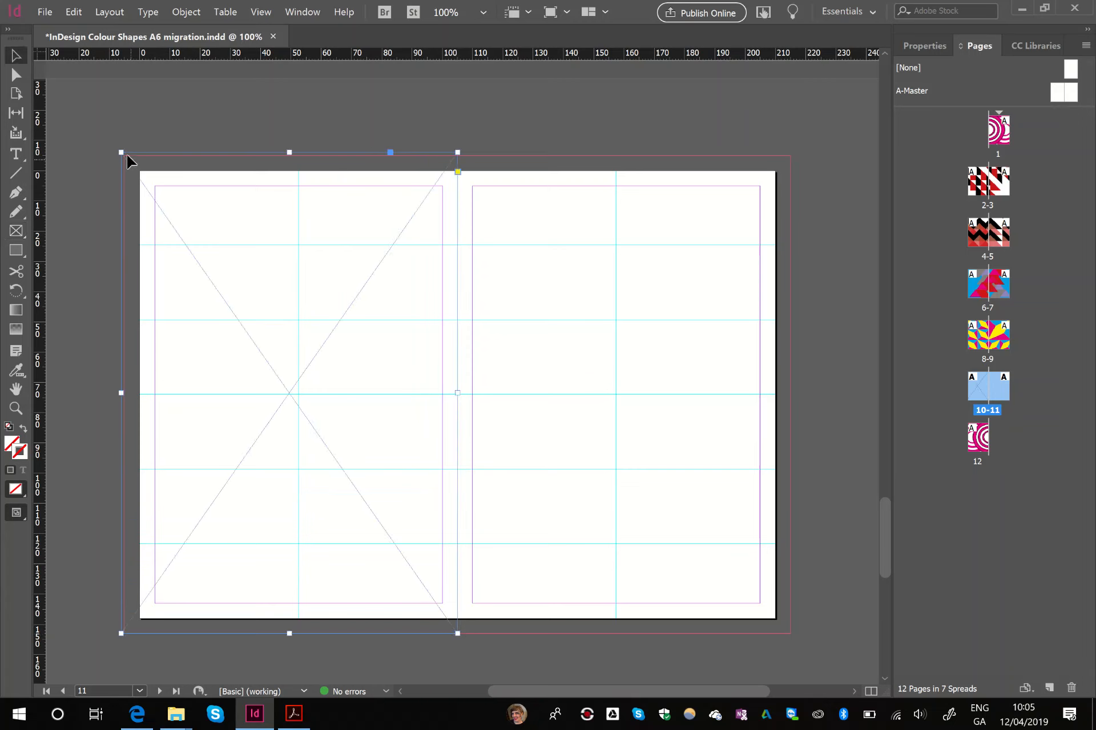
mouse_move(121, 153)
mouse_down()
mouse_move(150, 180)
mouse_move(125, 155)
mouse_up()
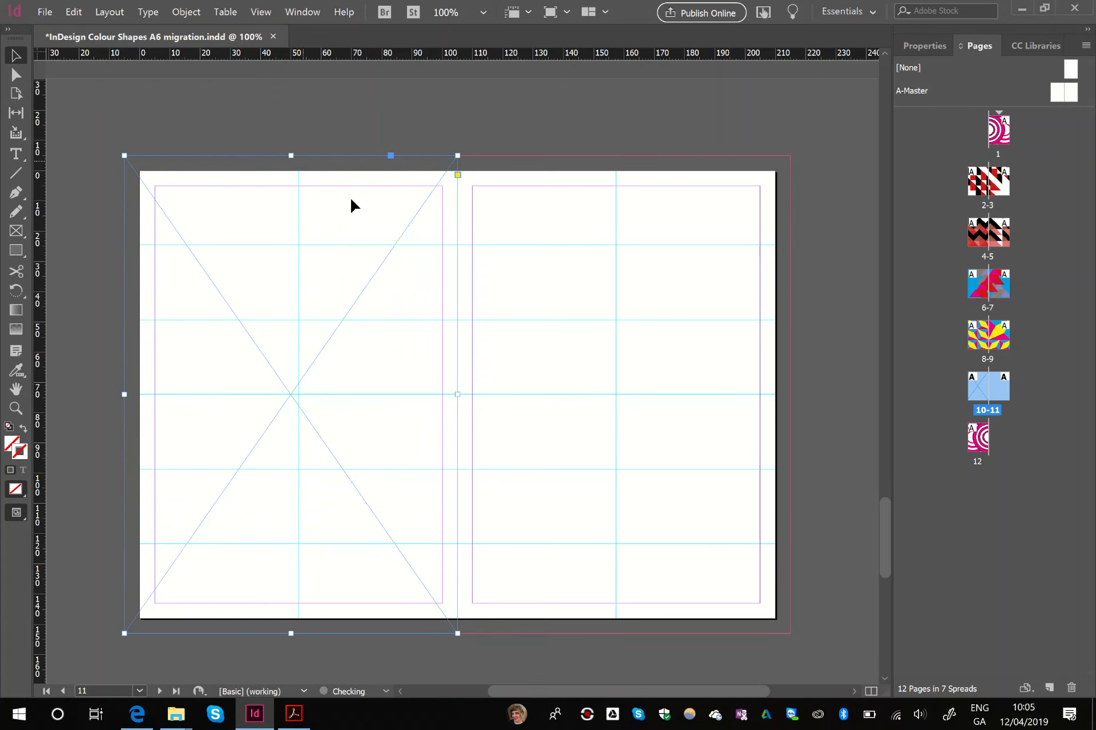
key(ctrl+alt+v)
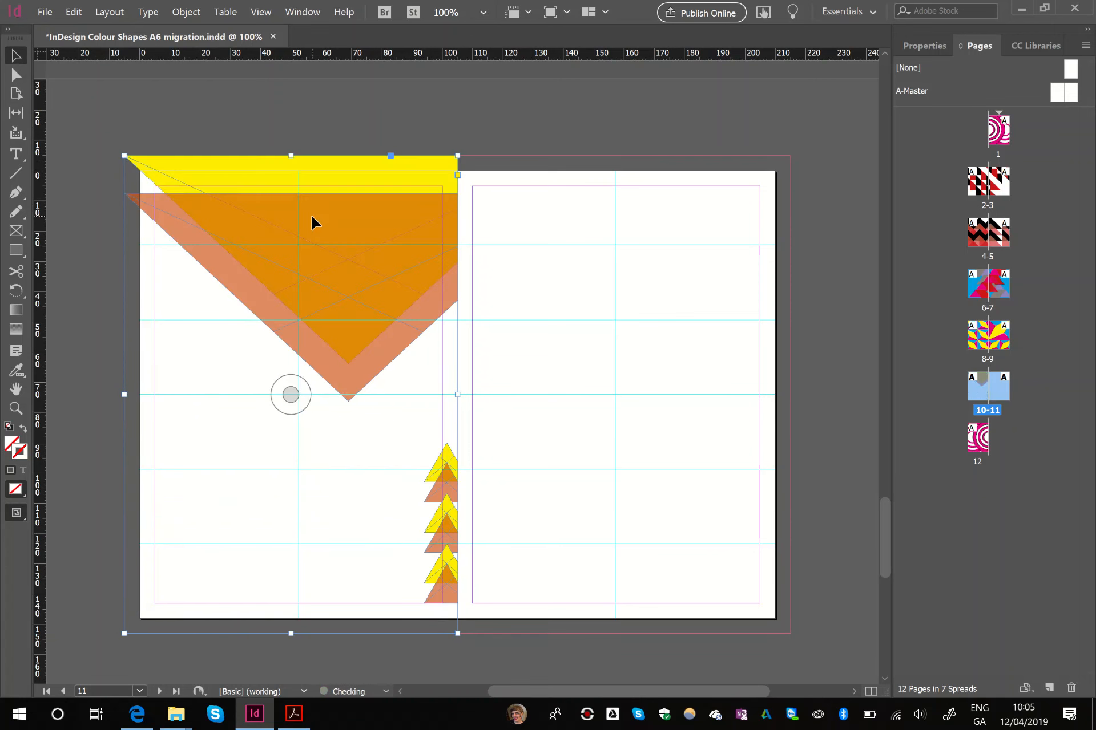
click(21, 235)
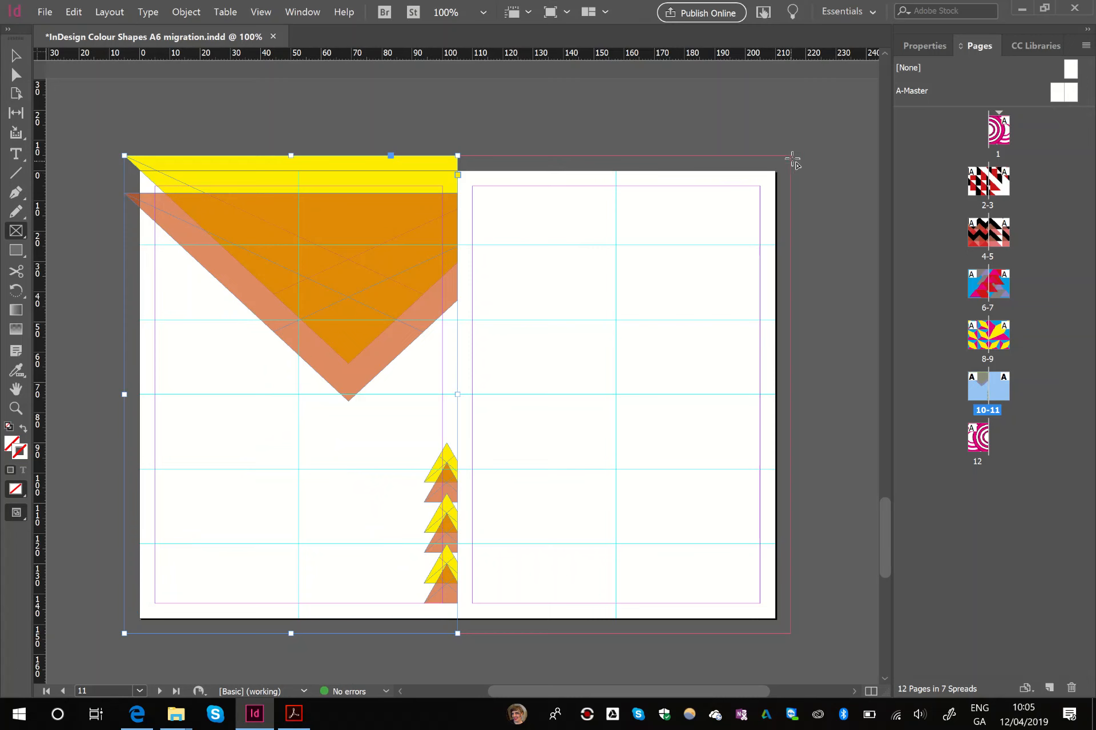
drag(789, 157, 458, 633)
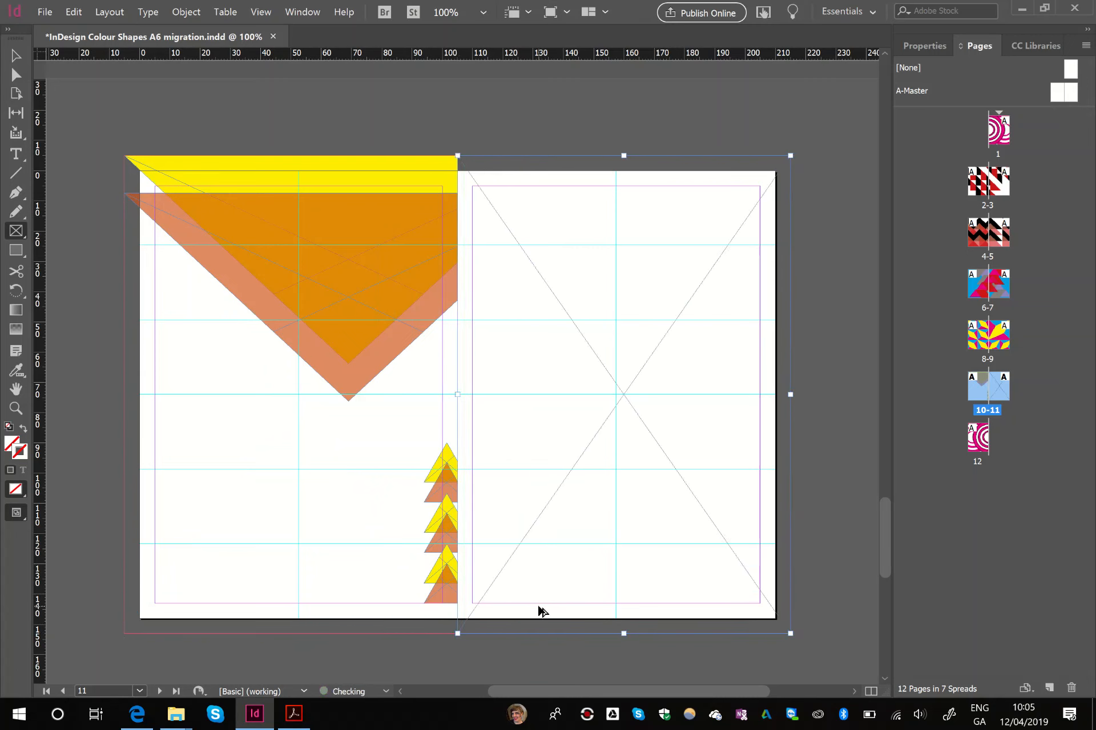
key(ctrl+alt+v)
click(16, 56)
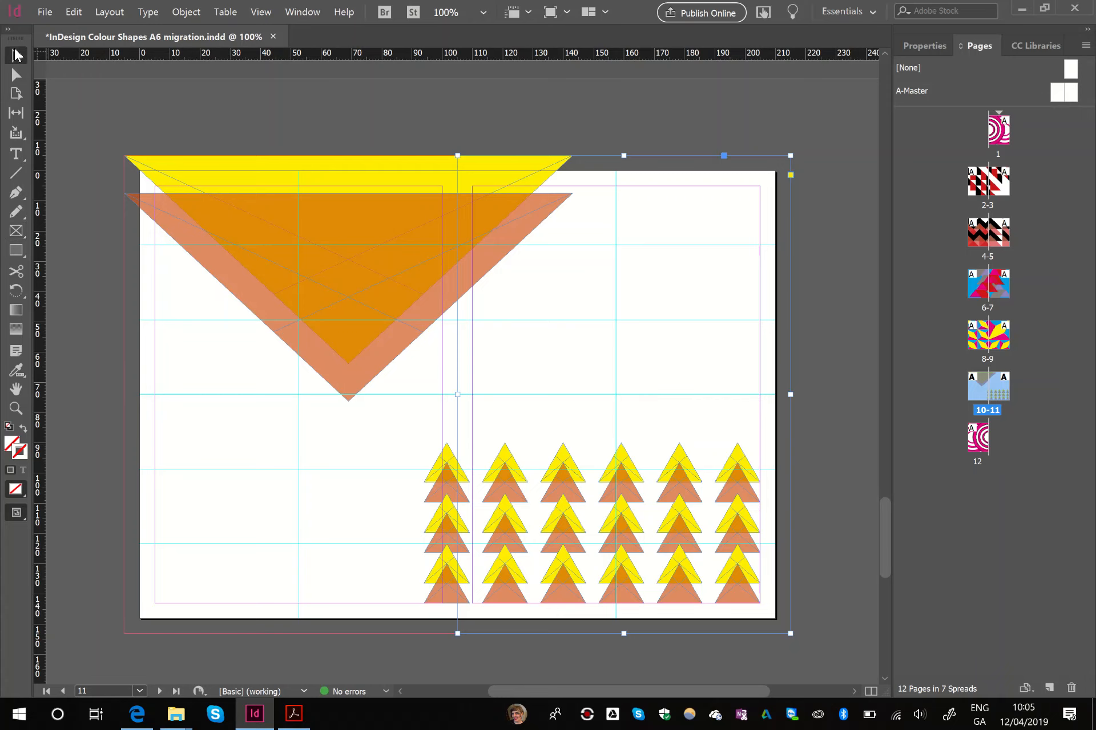
- Group all the magenta and white circles on page 12 and cut the group from the page
scroll(85, 203, down, 10)
scroll(92, 220, down, 3)
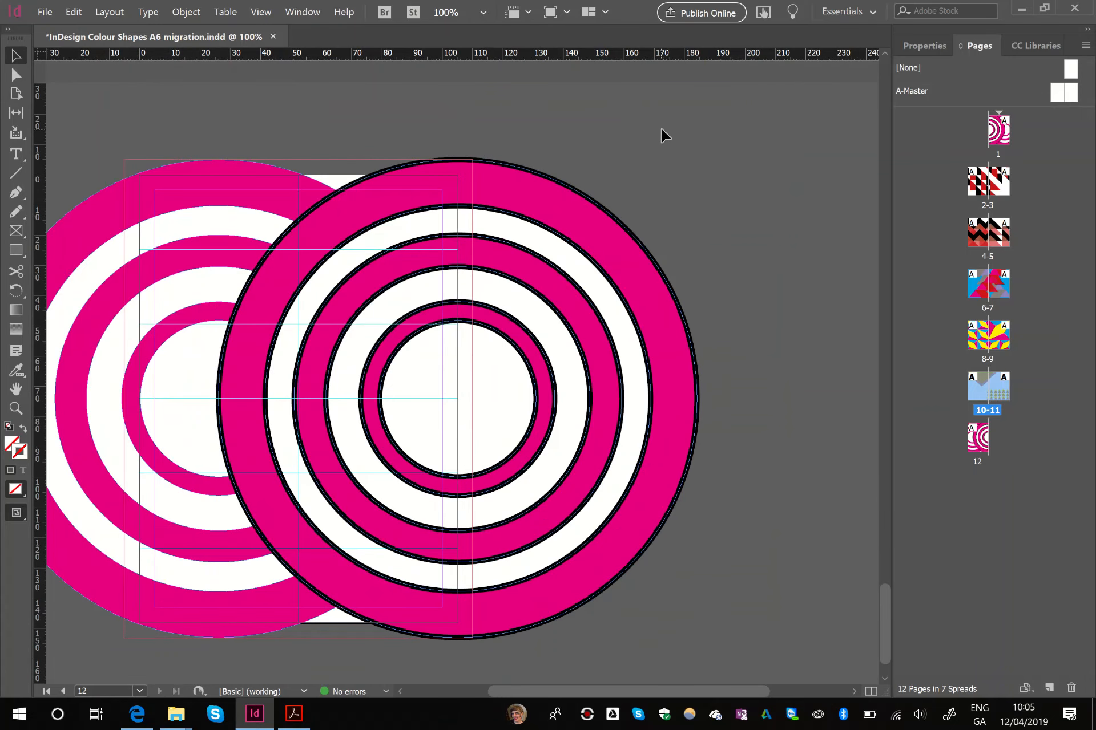
drag(561, 142, 650, 146)
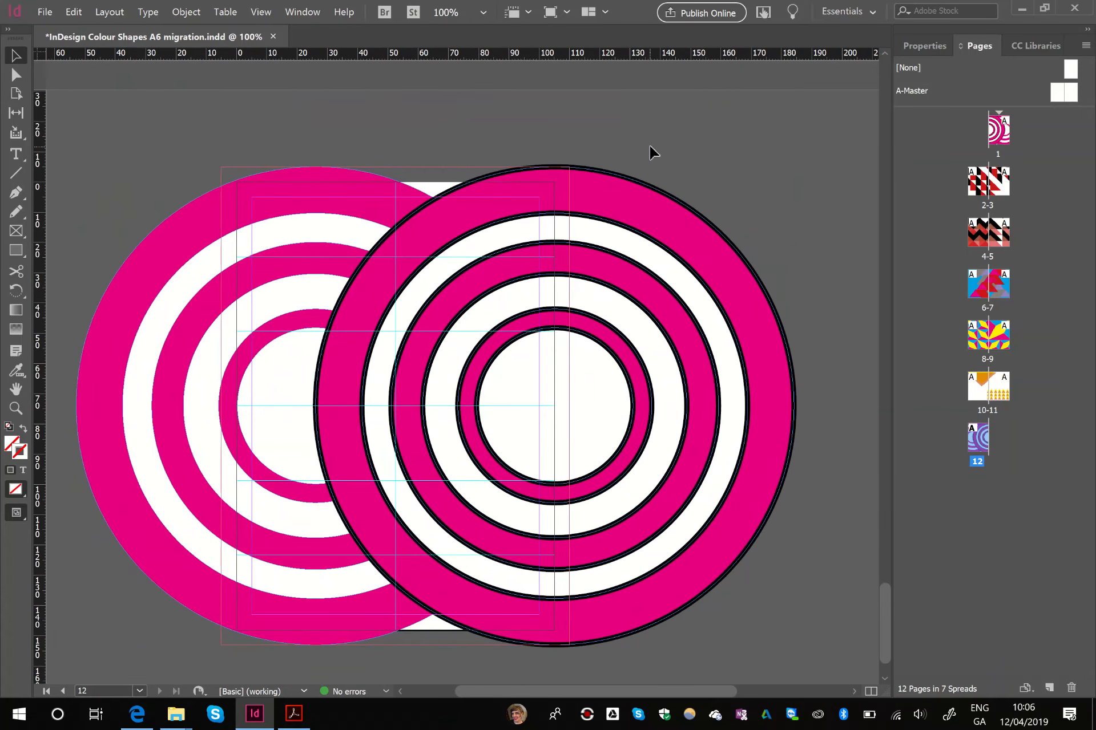
key(ctrl+a)
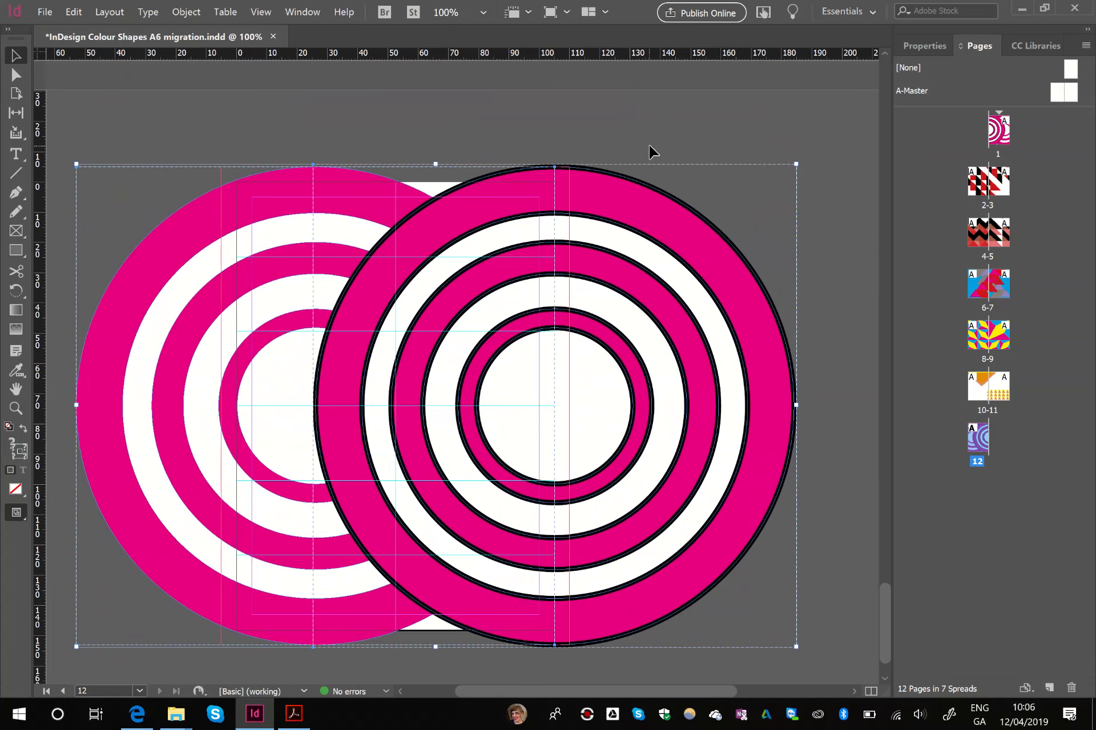
key(ctrl+g)
key(Delete)
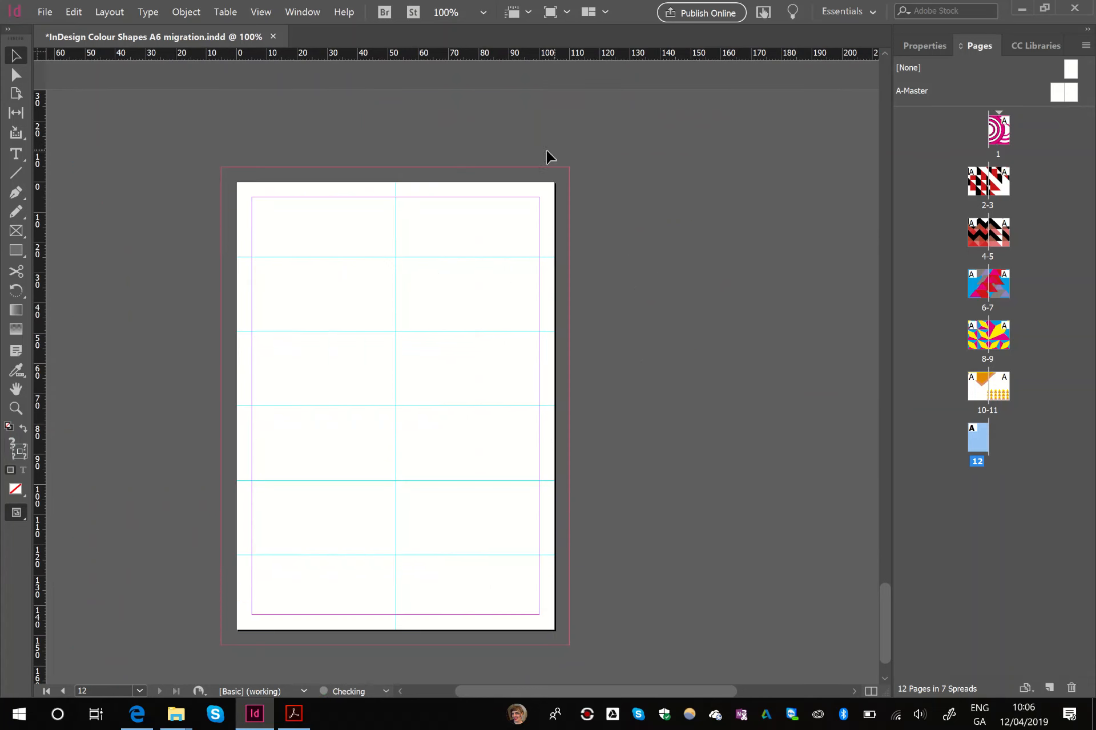
- Draw a rectangle frame over page 12 from outer bleed to spine, paste the cut circles into it and save the document
click(16, 230)
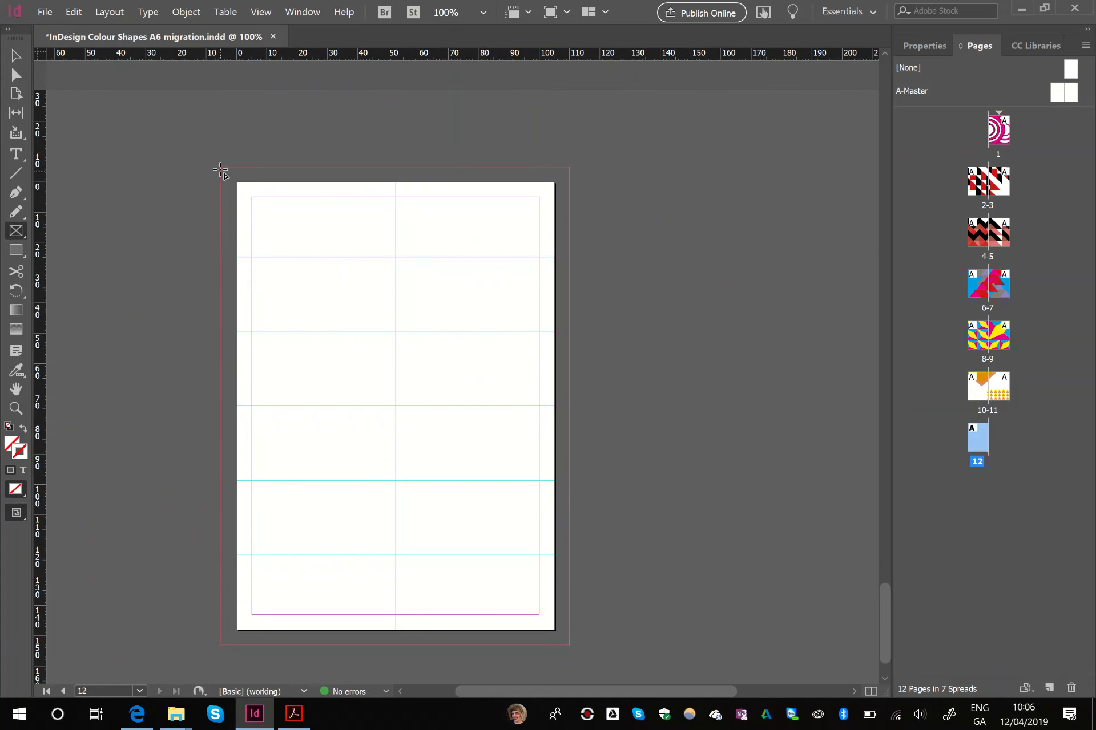
drag(221, 168, 554, 645)
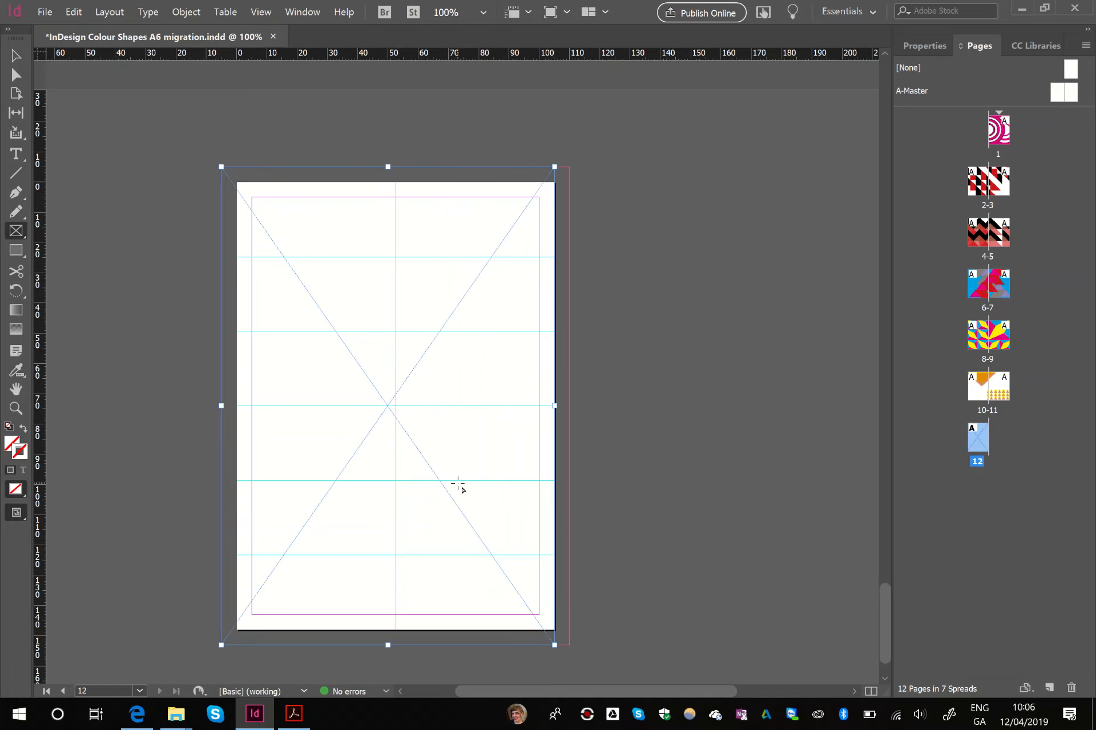
key(ctrl+alt+v)
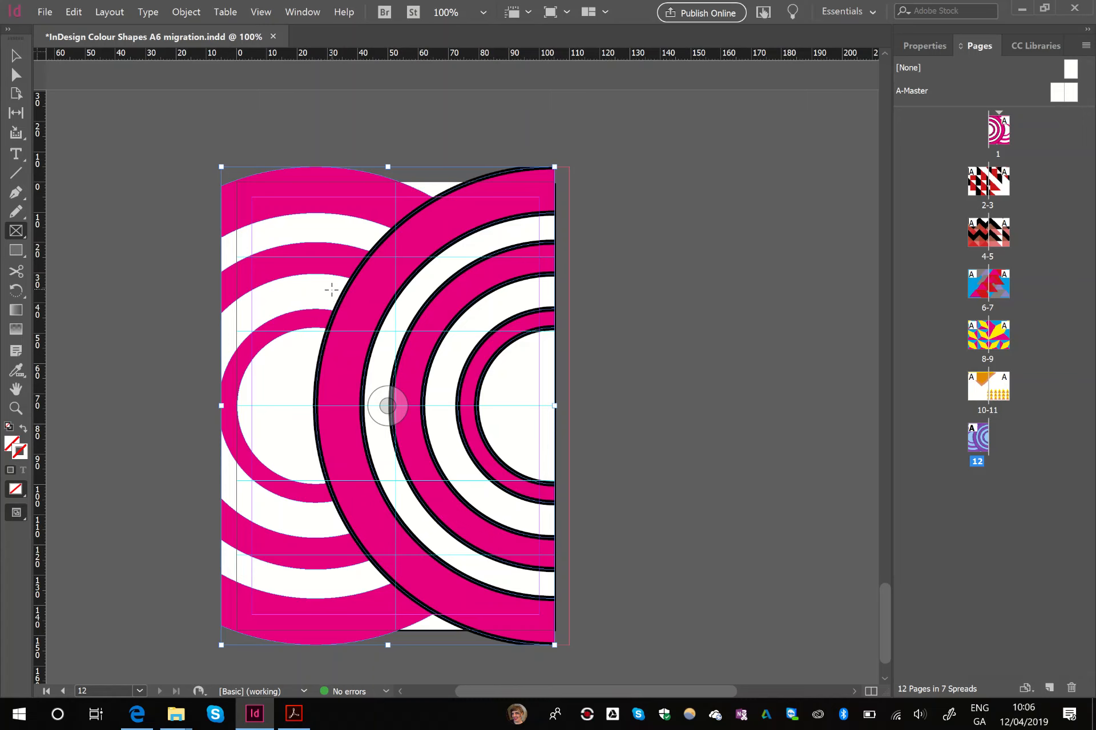
key(ctrl+s)
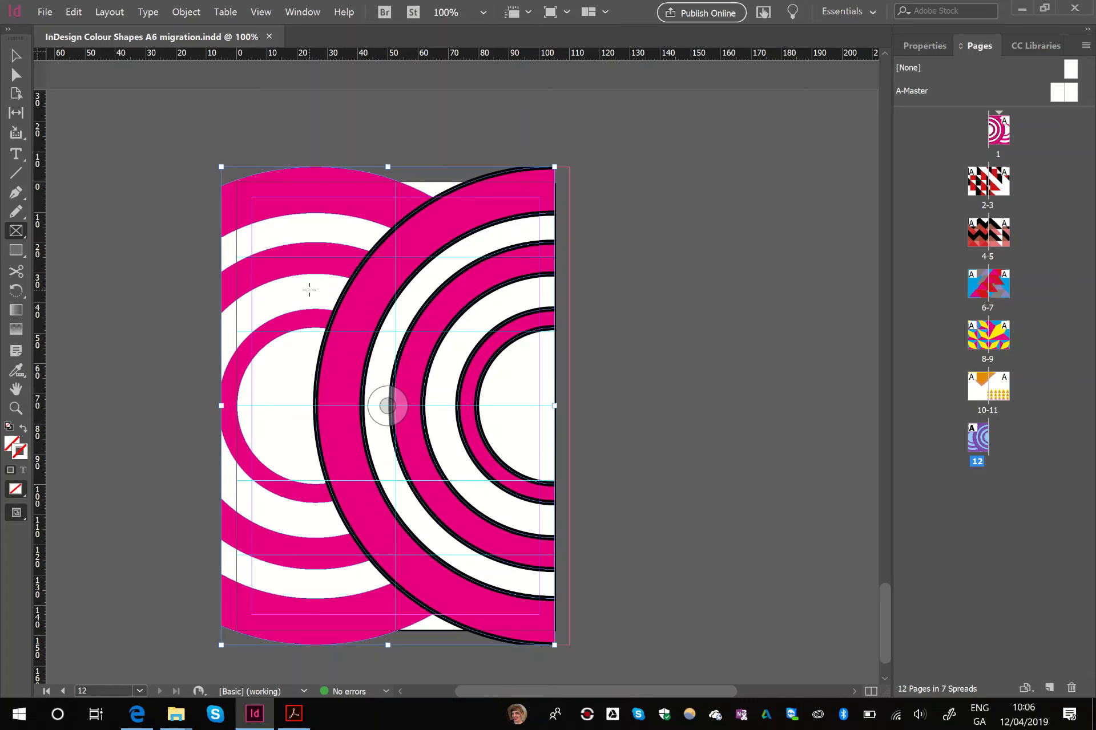
- Check the booklet's page size and bleed values in Document Setup
click(44, 12)
click(142, 346)
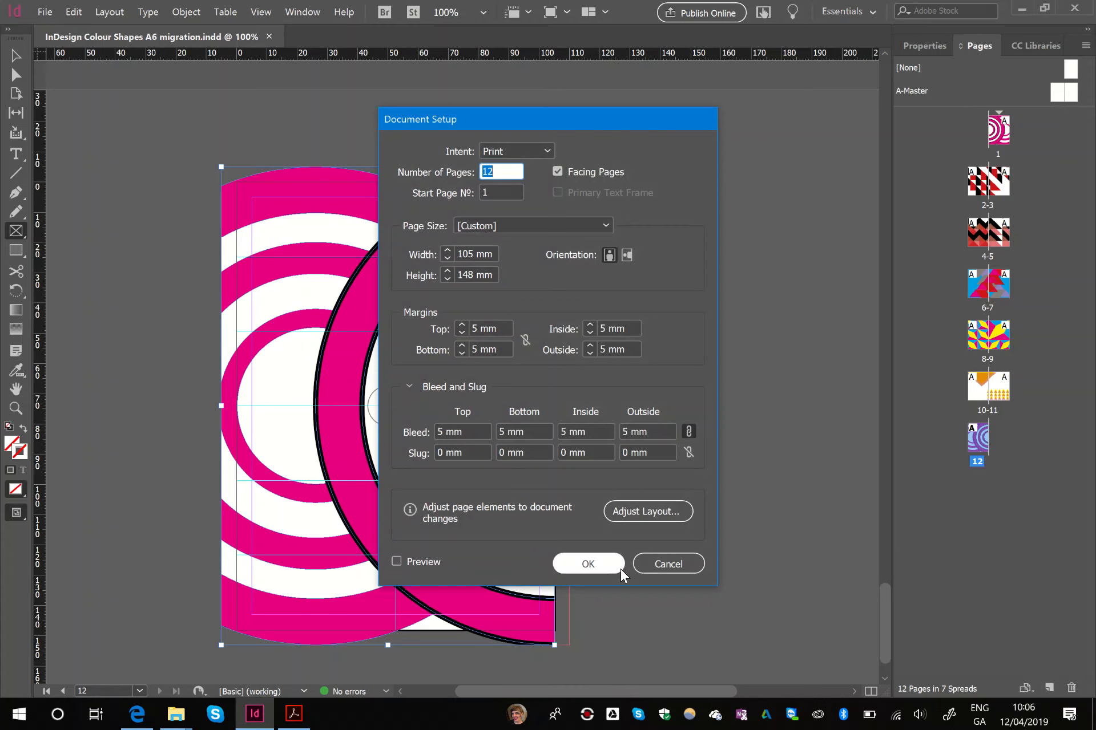
click(598, 566)
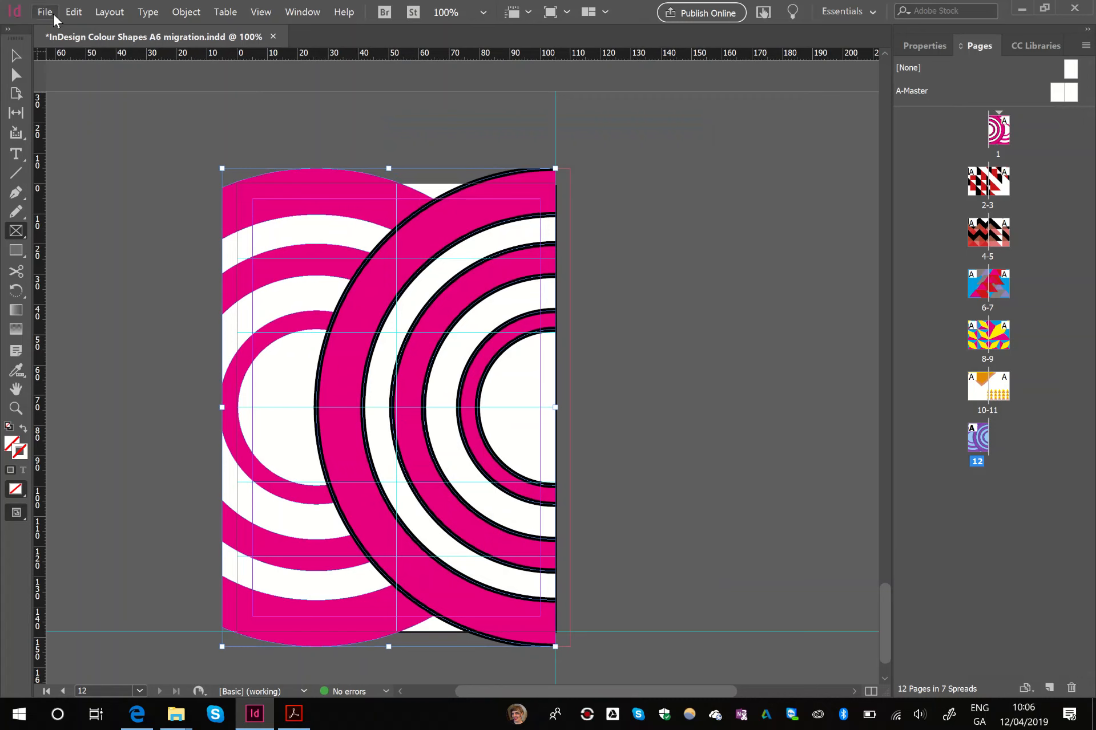
- Create a new single-page document 210 mm wide and 148 mm high with 5 mm margins and bleed
click(53, 14)
mouse_move(68, 27)
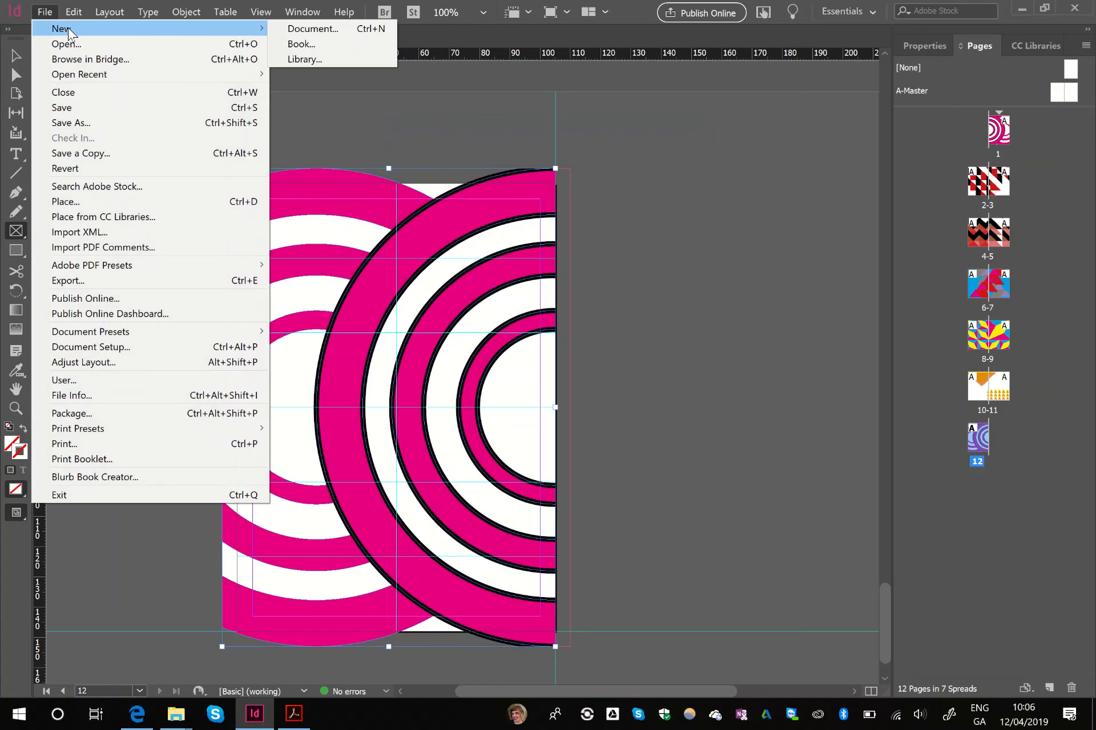
click(281, 29)
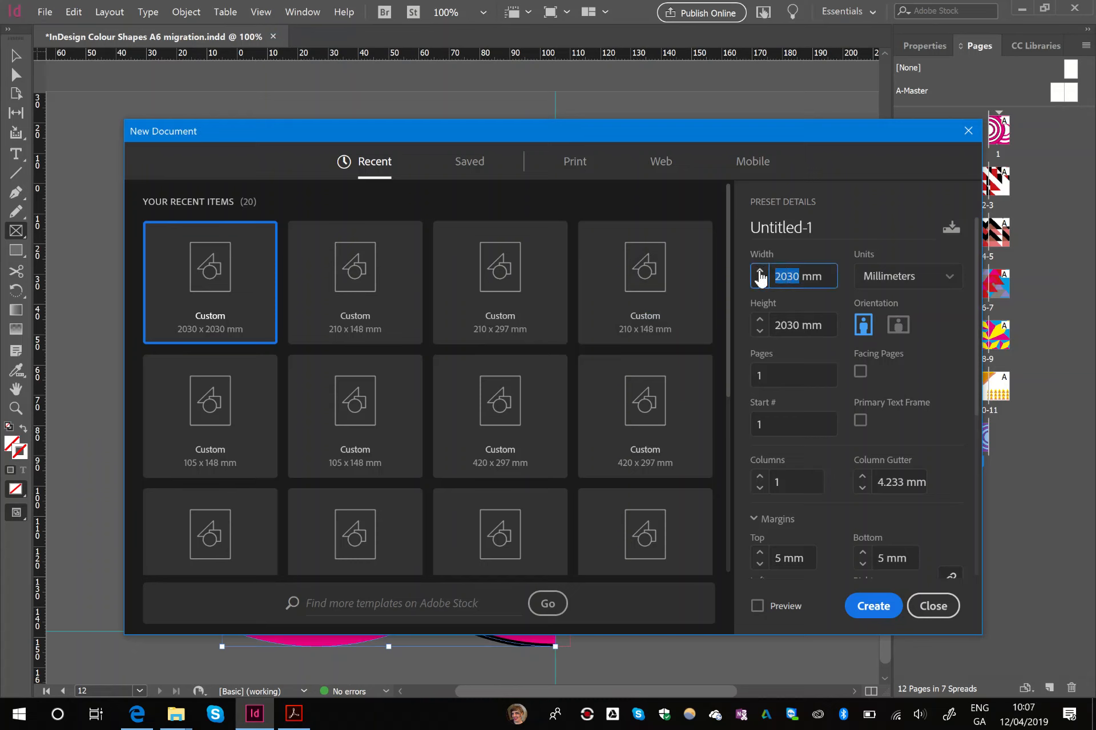
text(2)
key(Tab)
text(14)
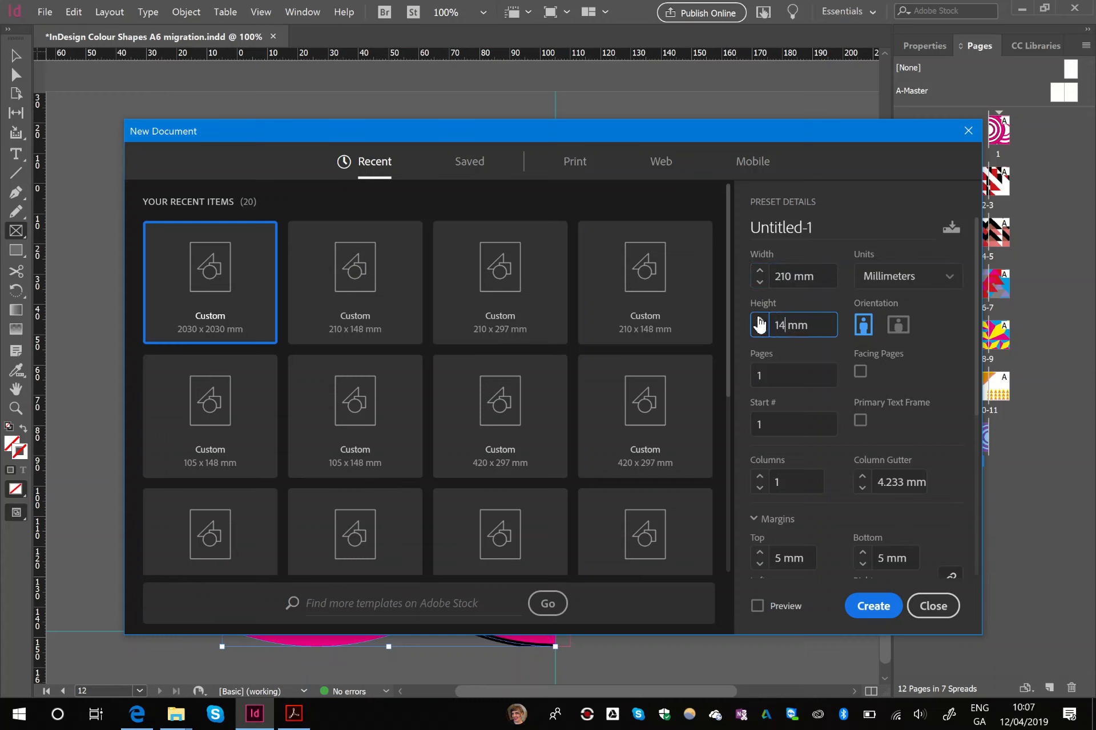
scroll(831, 427, down, 3)
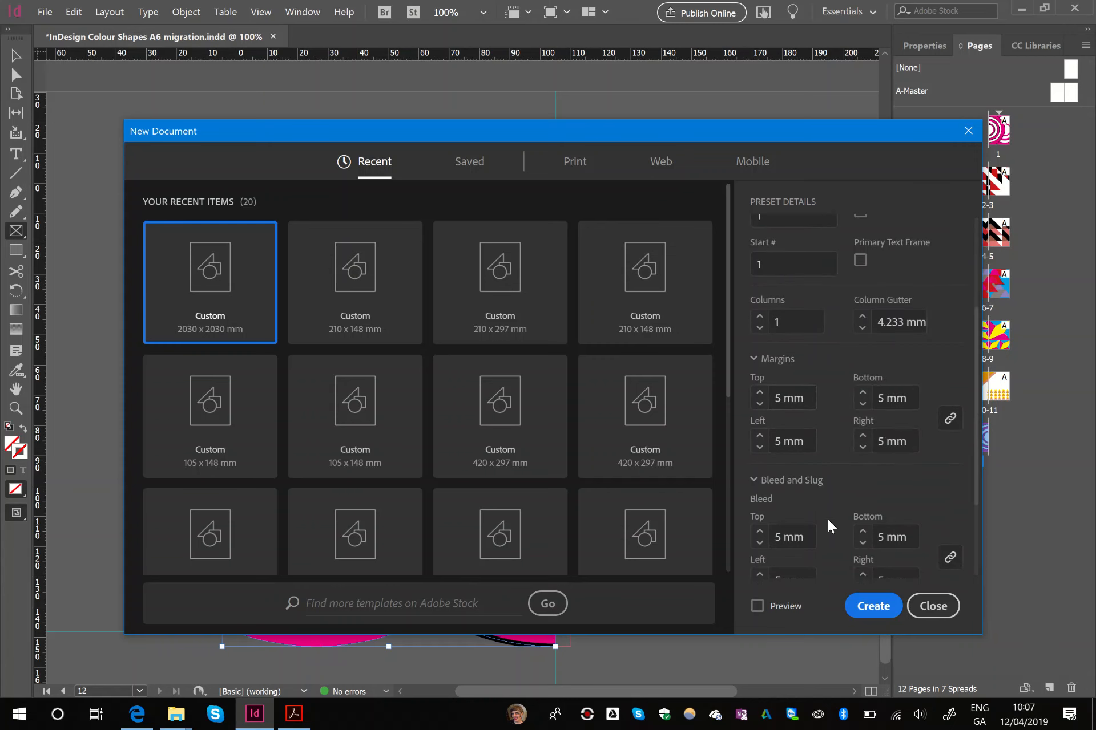
click(874, 606)
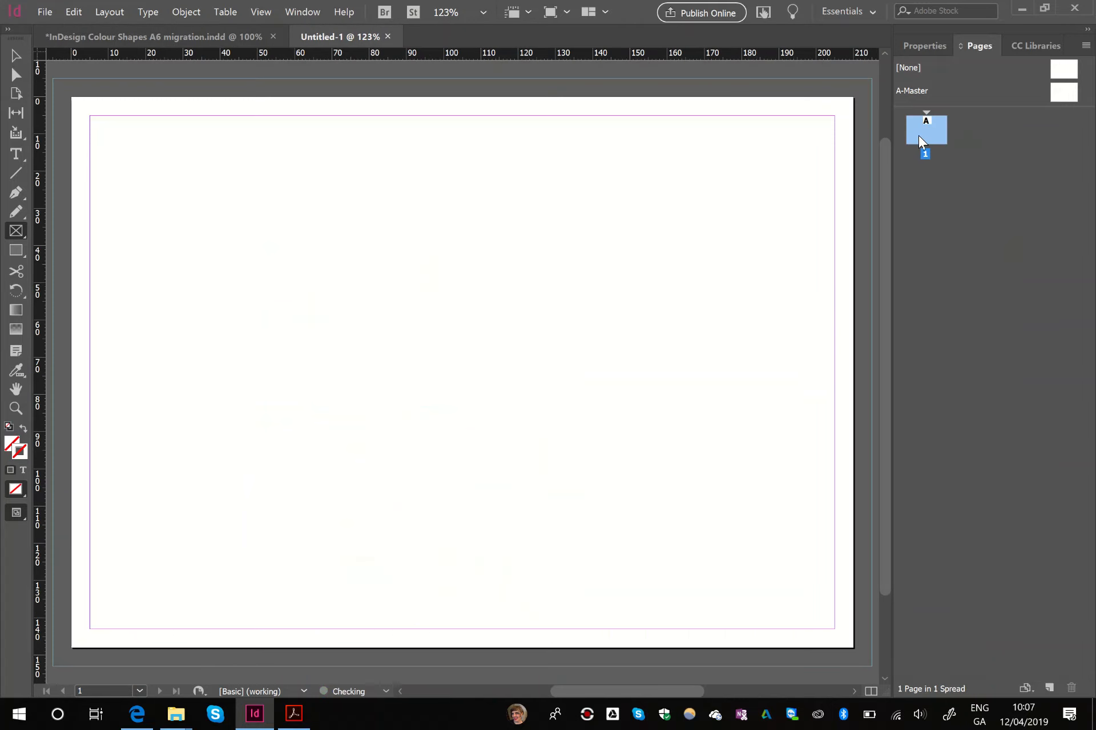
- Add five pages to the new document to make six in total, and return to page 1
click(1049, 687)
click(1049, 688)
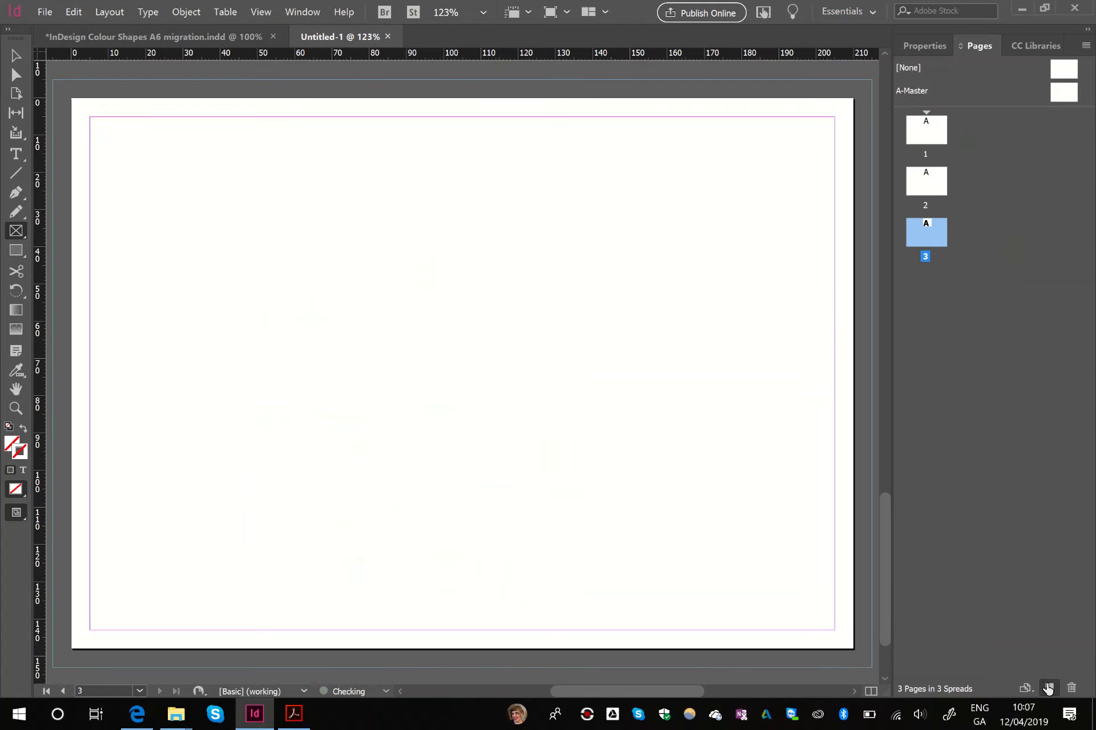
click(1049, 687)
click(1049, 688)
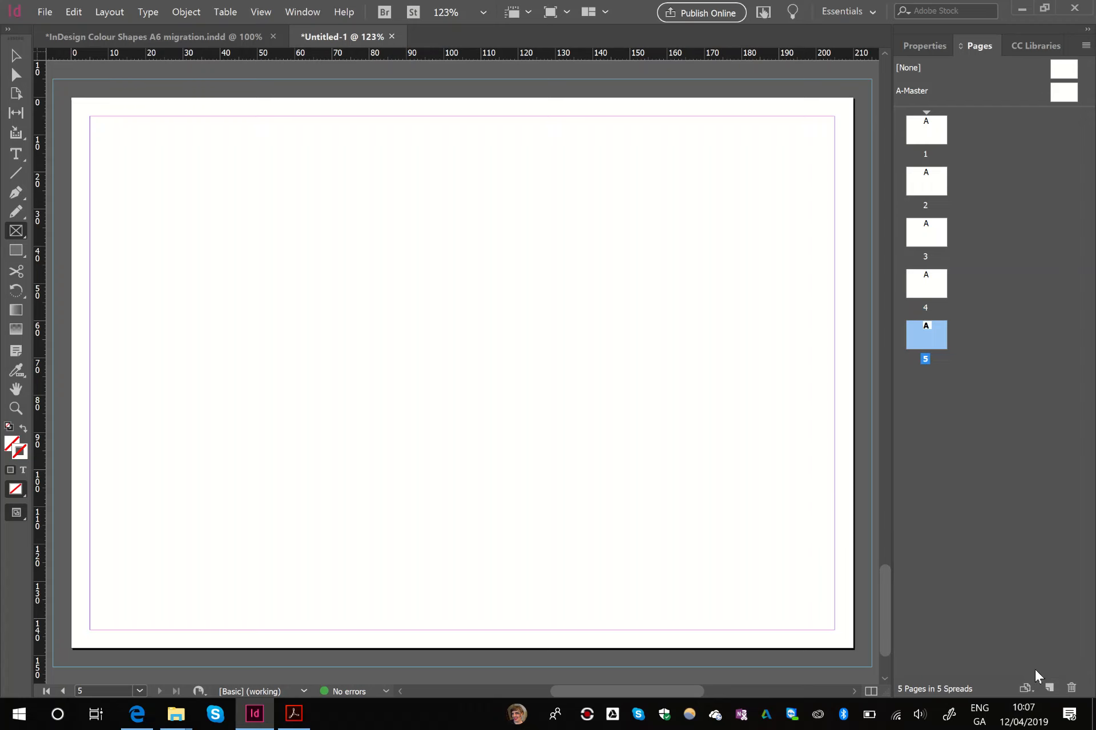
click(1049, 688)
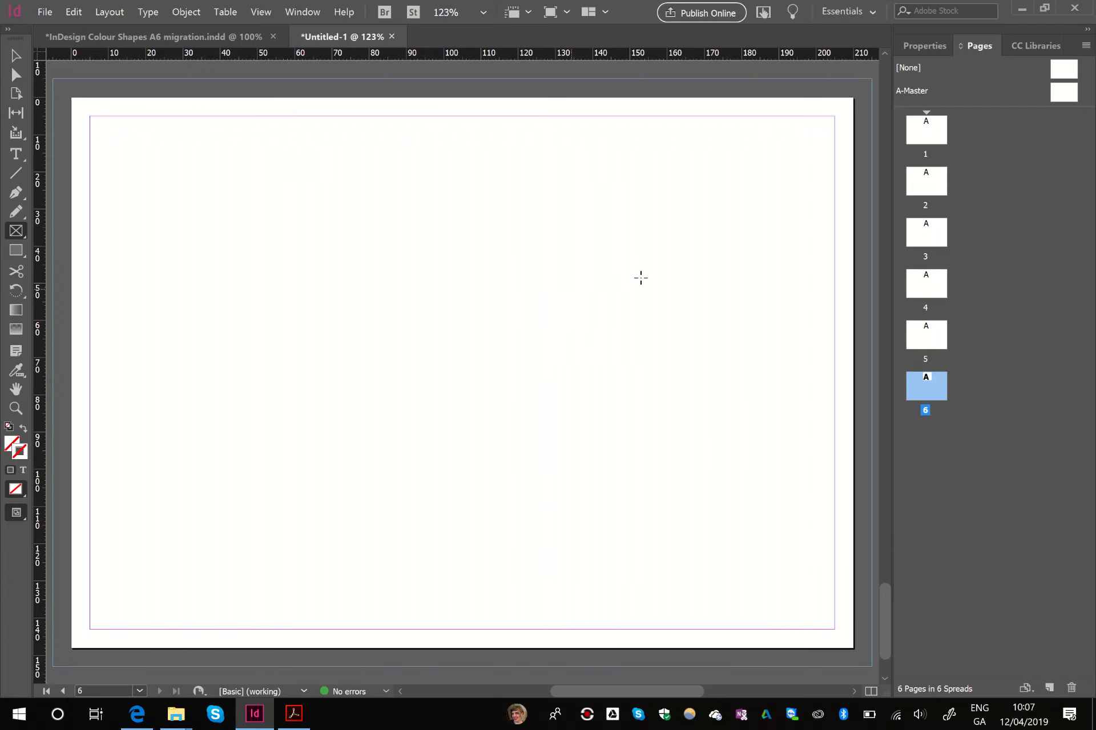
double_click(937, 125)
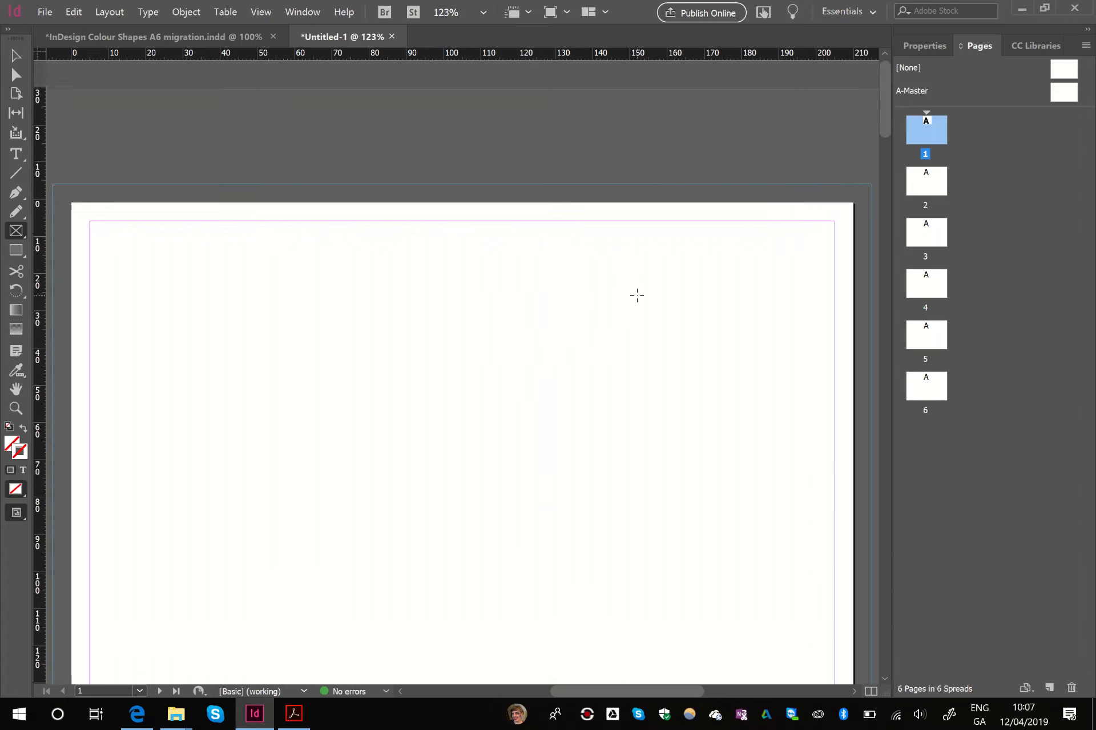
scroll(637, 295, down, 2)
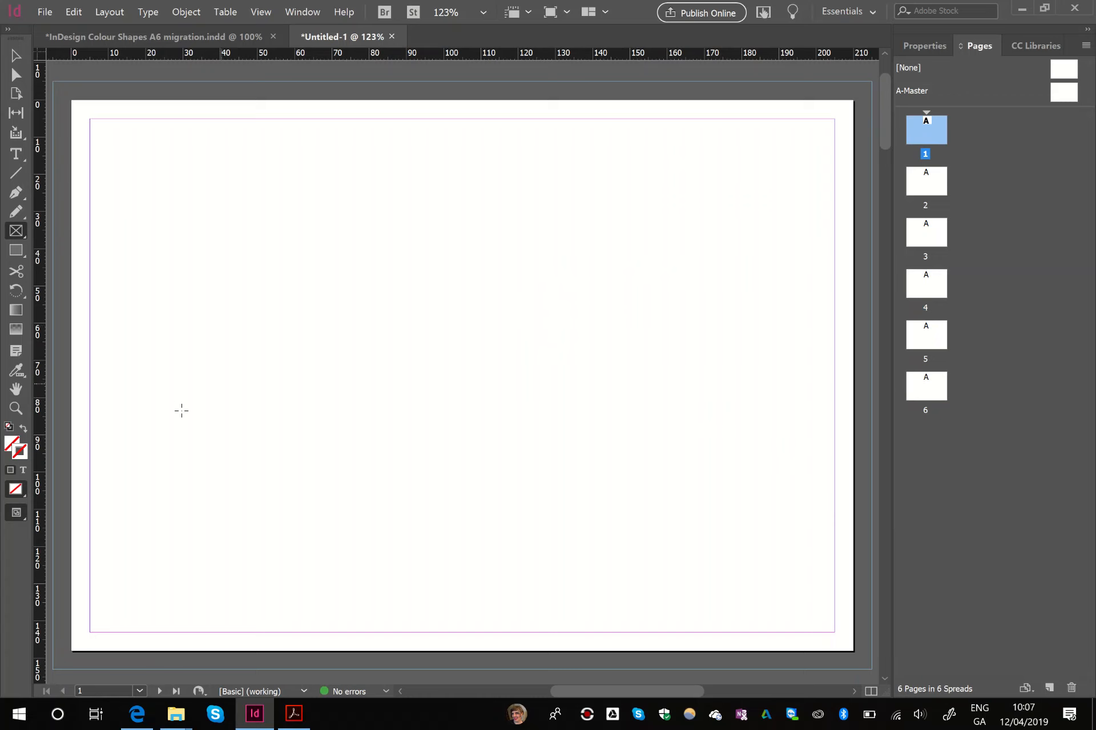
- Switch to Acrobat and examine the page pairings on the first two pages of the linear mock-up PDF
click(293, 720)
scroll(379, 472, up, 5)
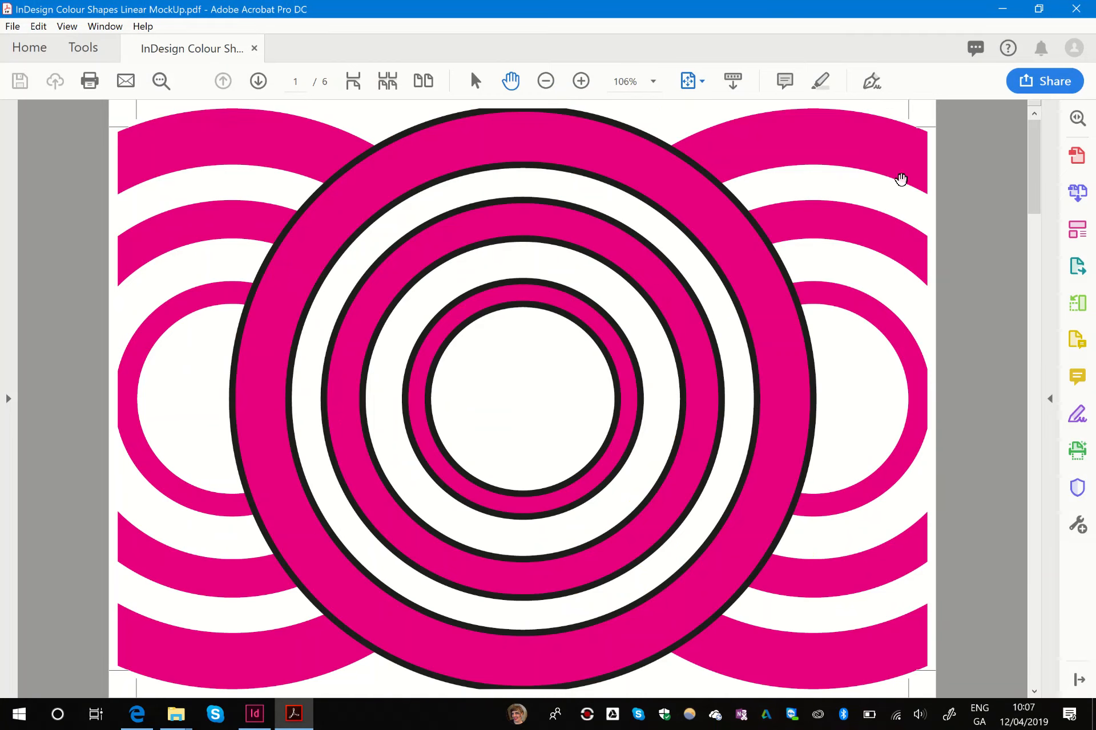
scroll(850, 181, down, 2)
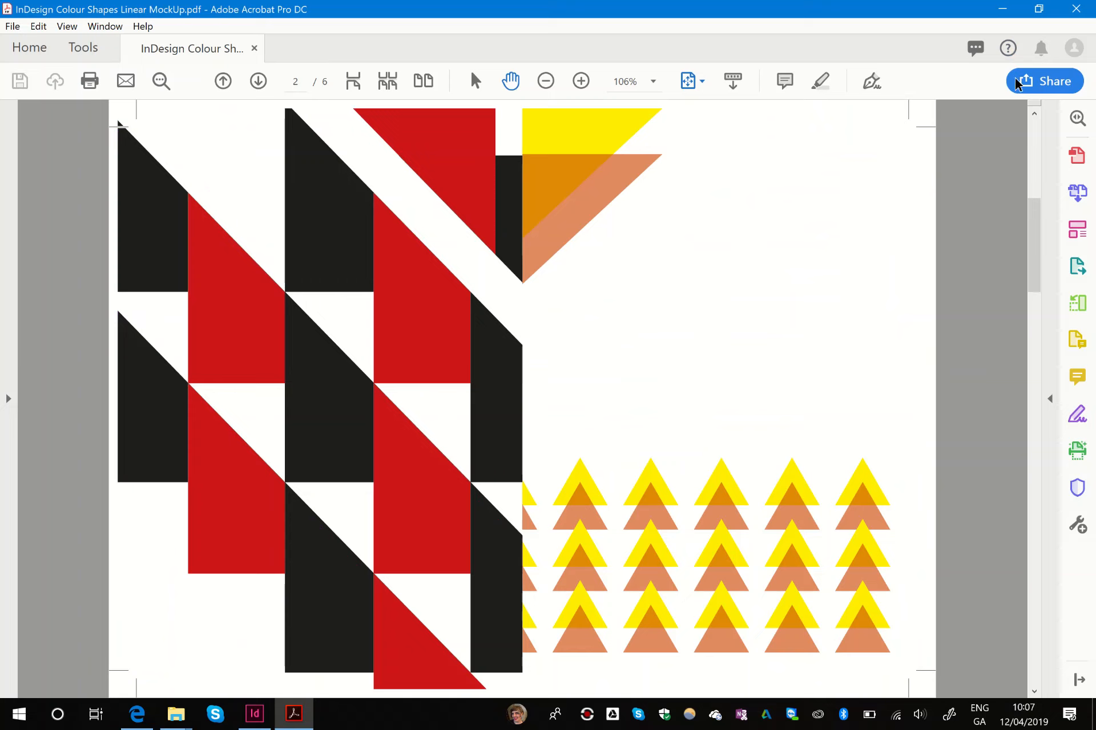
click(1002, 12)
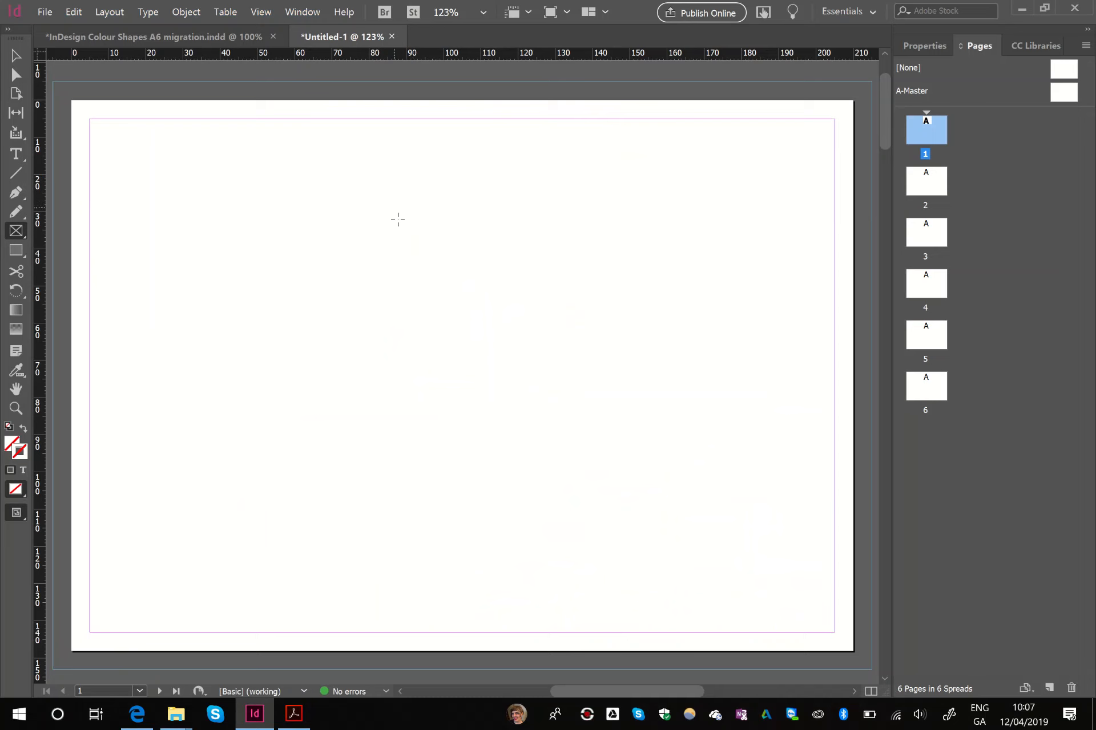
click(586, 716)
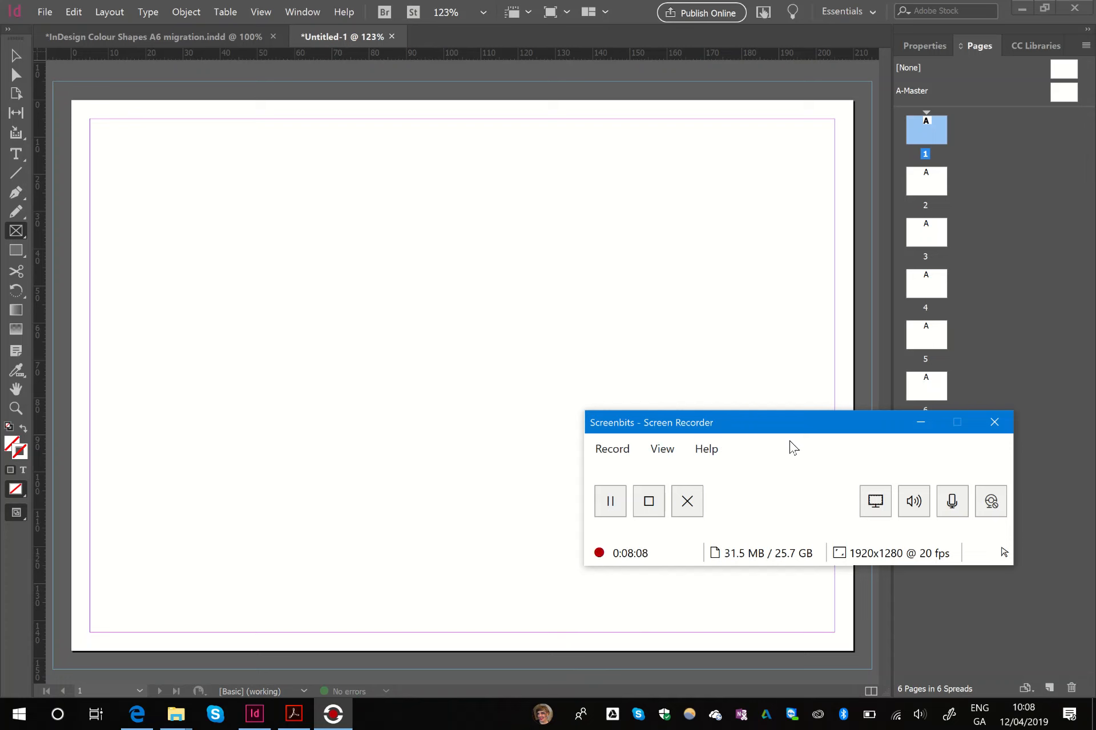
click(918, 422)
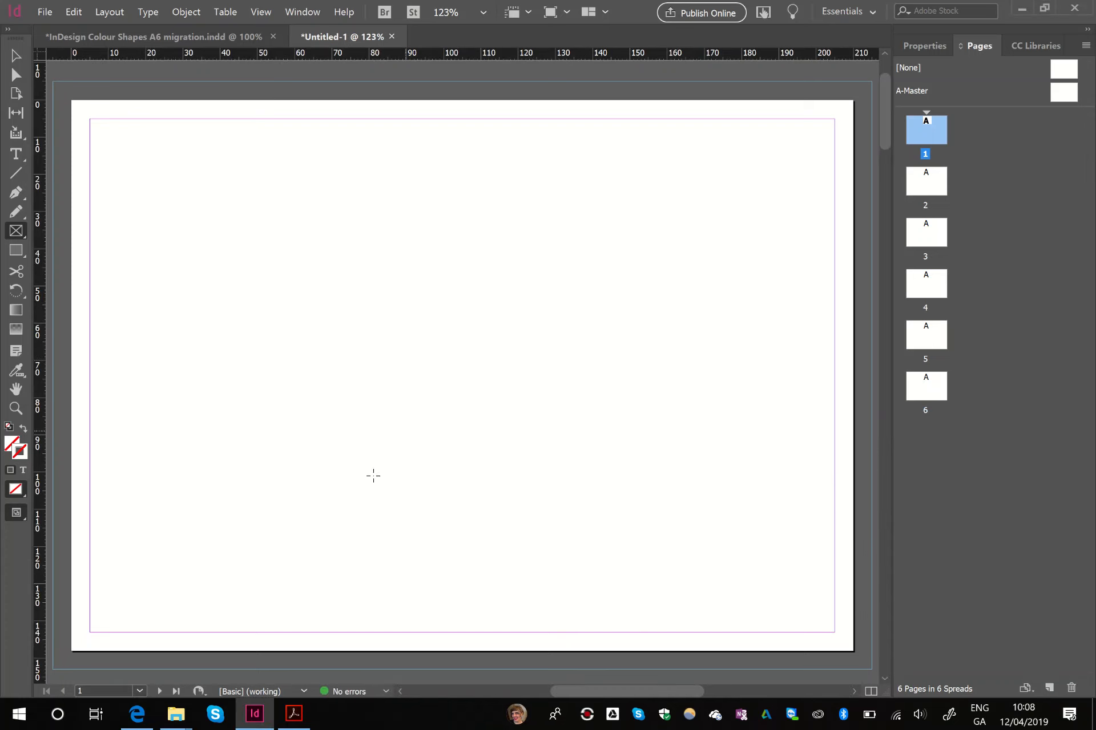
- Copy the booklet's page 12 artwork and paste it over the right half of page 1 in the new document, out to the bleed
click(183, 37)
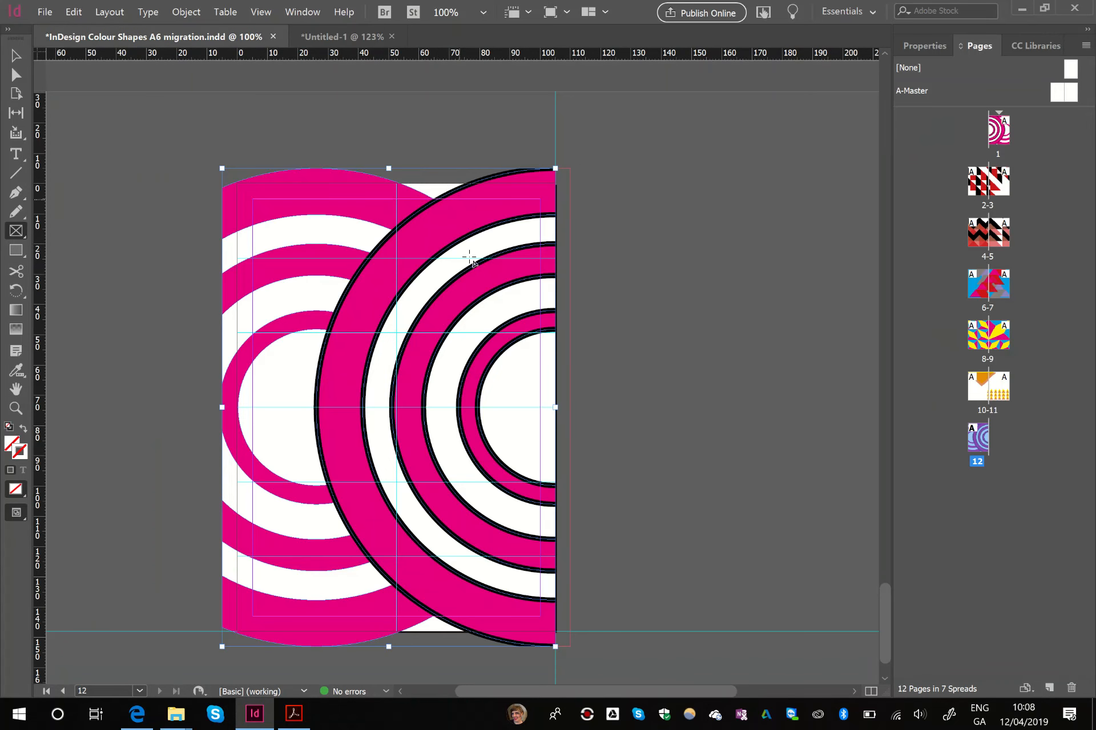
click(16, 55)
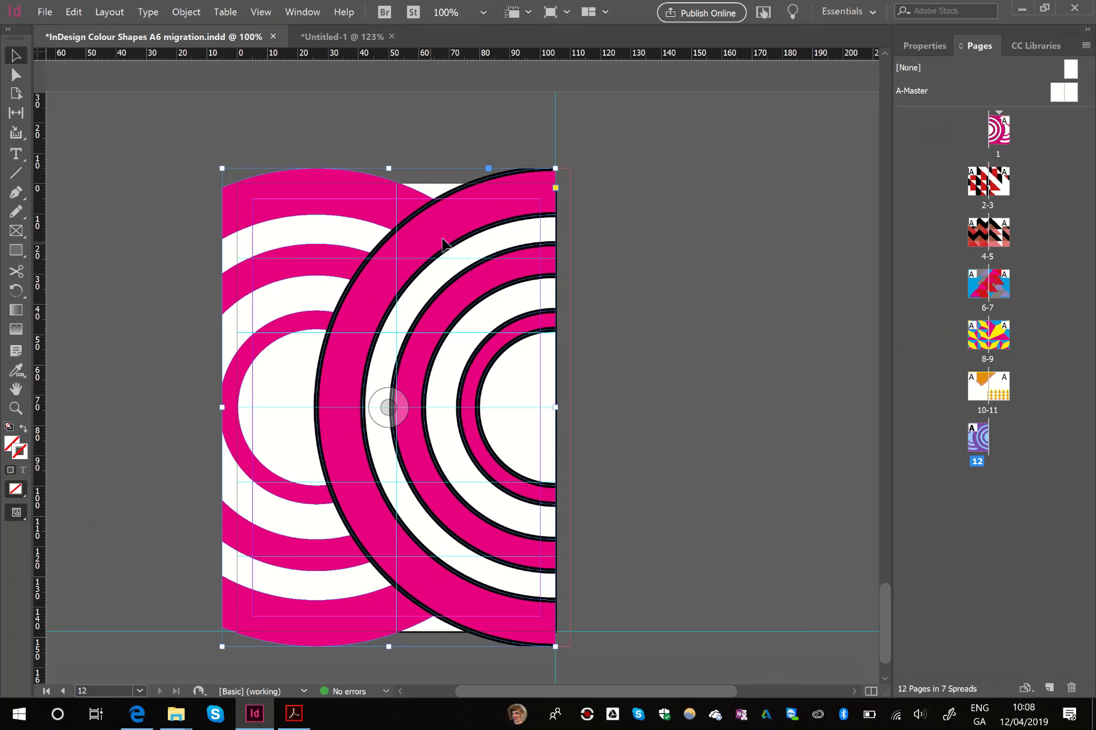
click(345, 37)
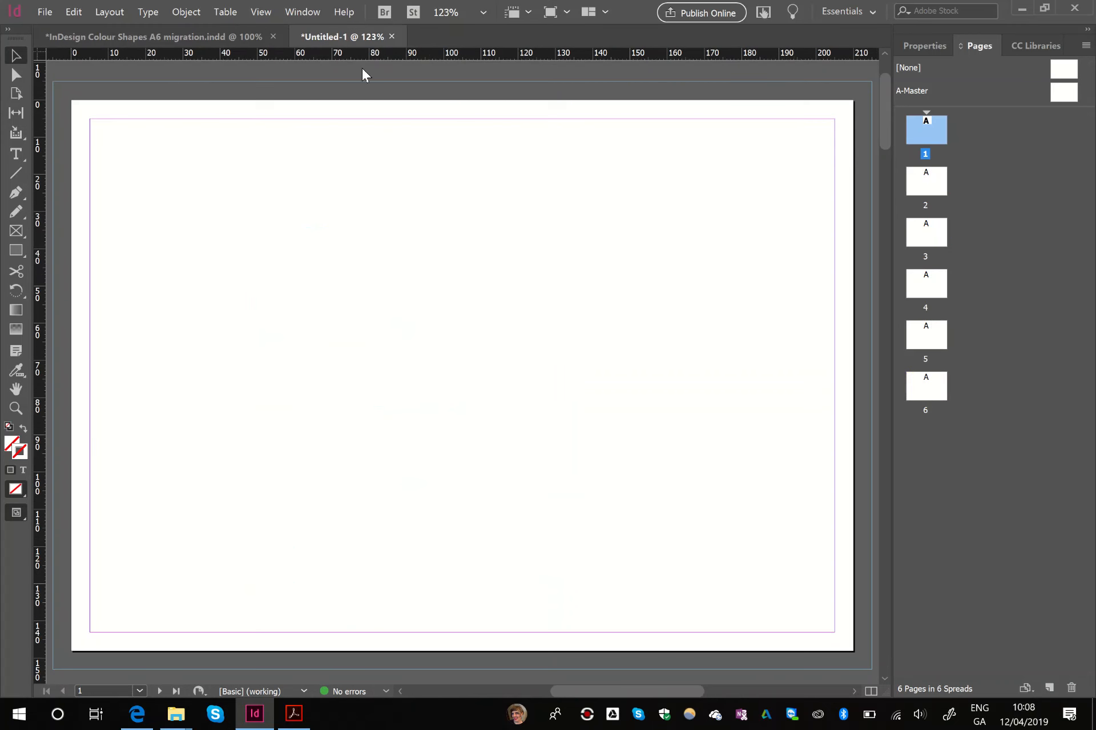
key(ctrl+v)
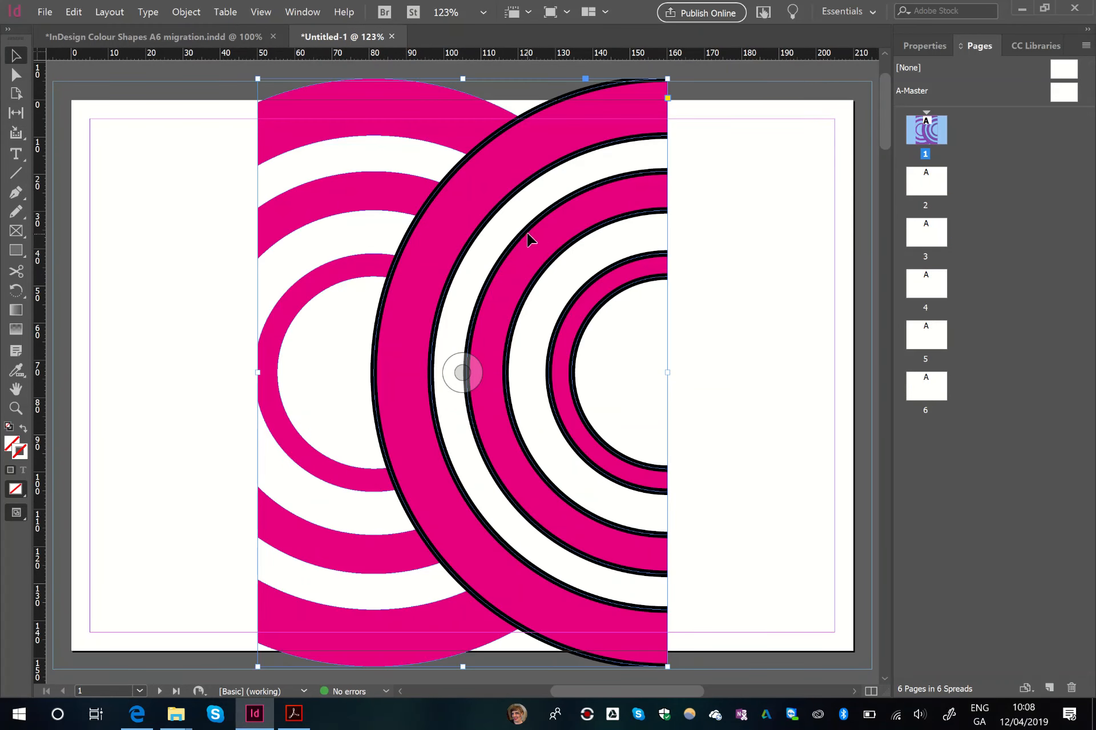
drag(627, 246, 732, 245)
click(379, 221)
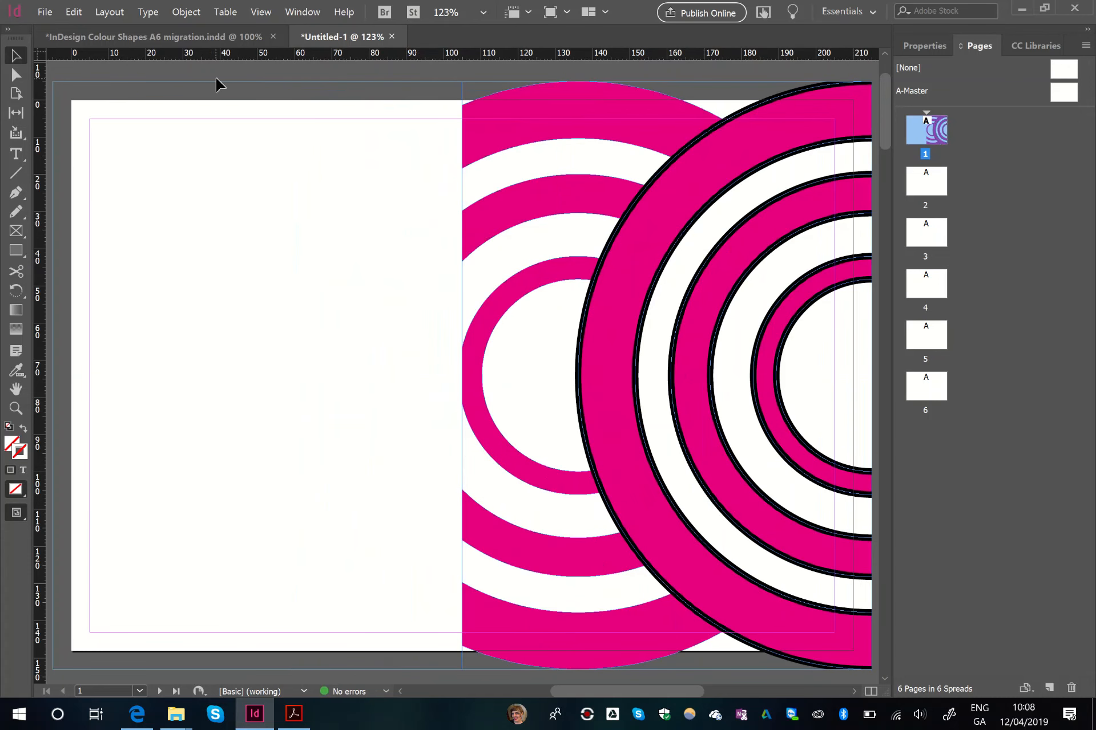
- Copy the booklet's page 12 artwork into the new document and align it to the left half of page 1, from bleed edge to centre
click(199, 43)
double_click(984, 441)
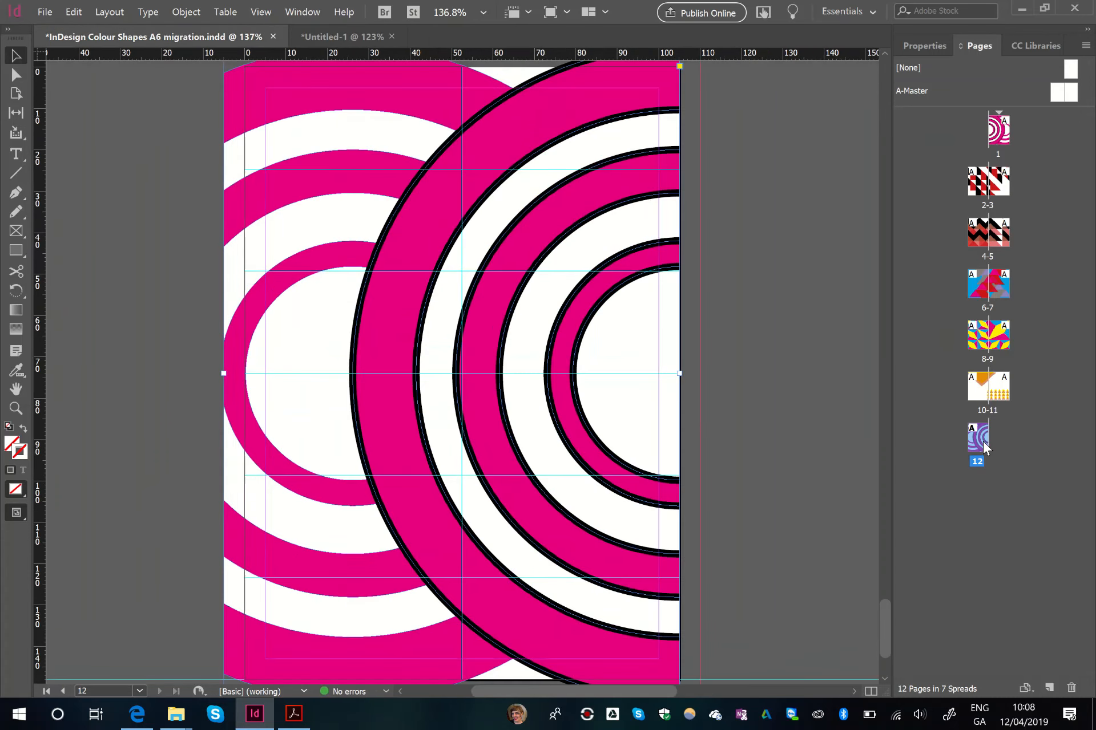
click(450, 373)
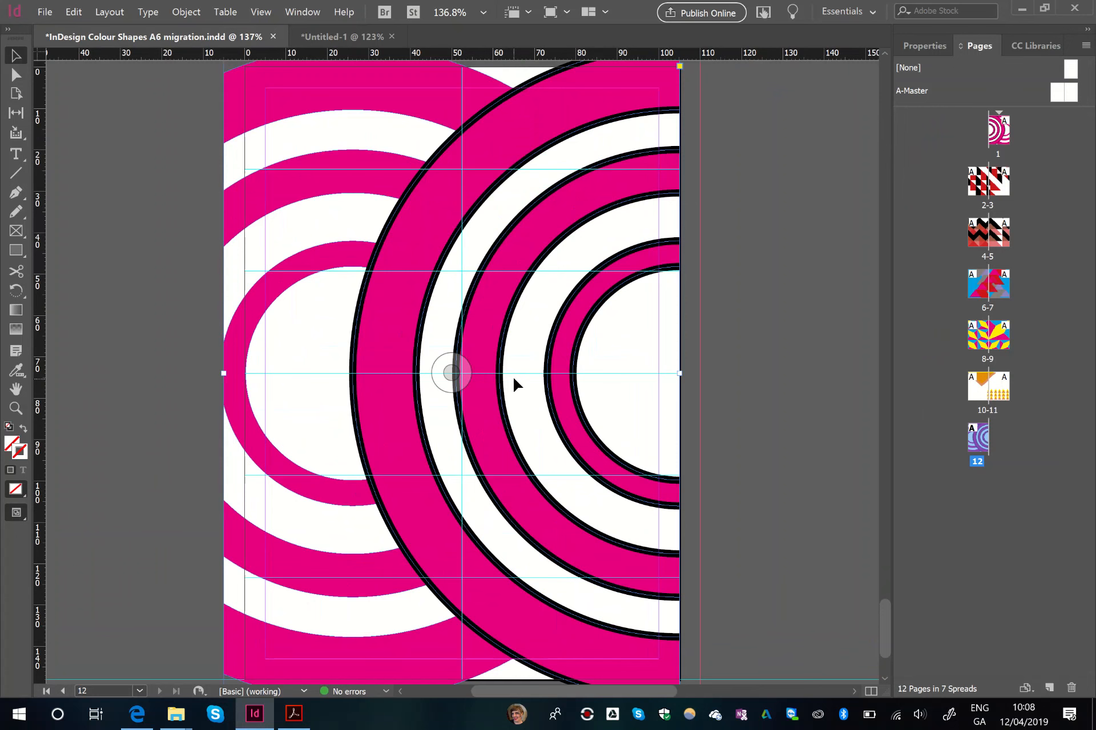
click(328, 32)
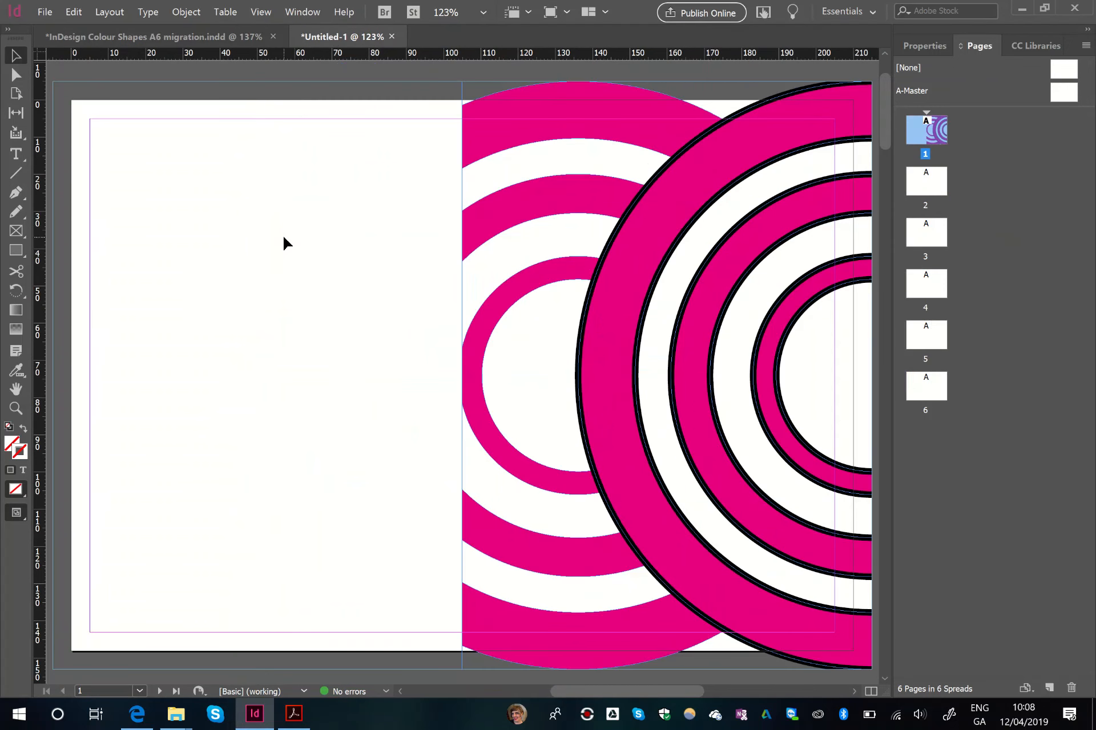
key(ctrl+v)
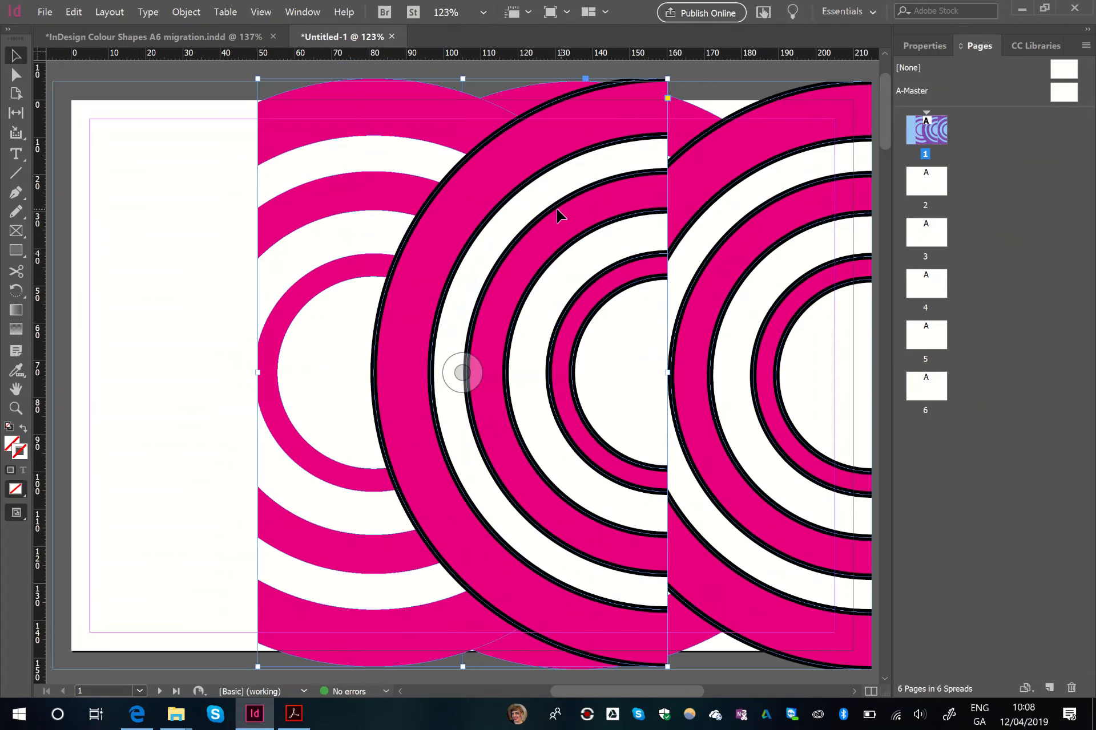
drag(559, 215, 355, 216)
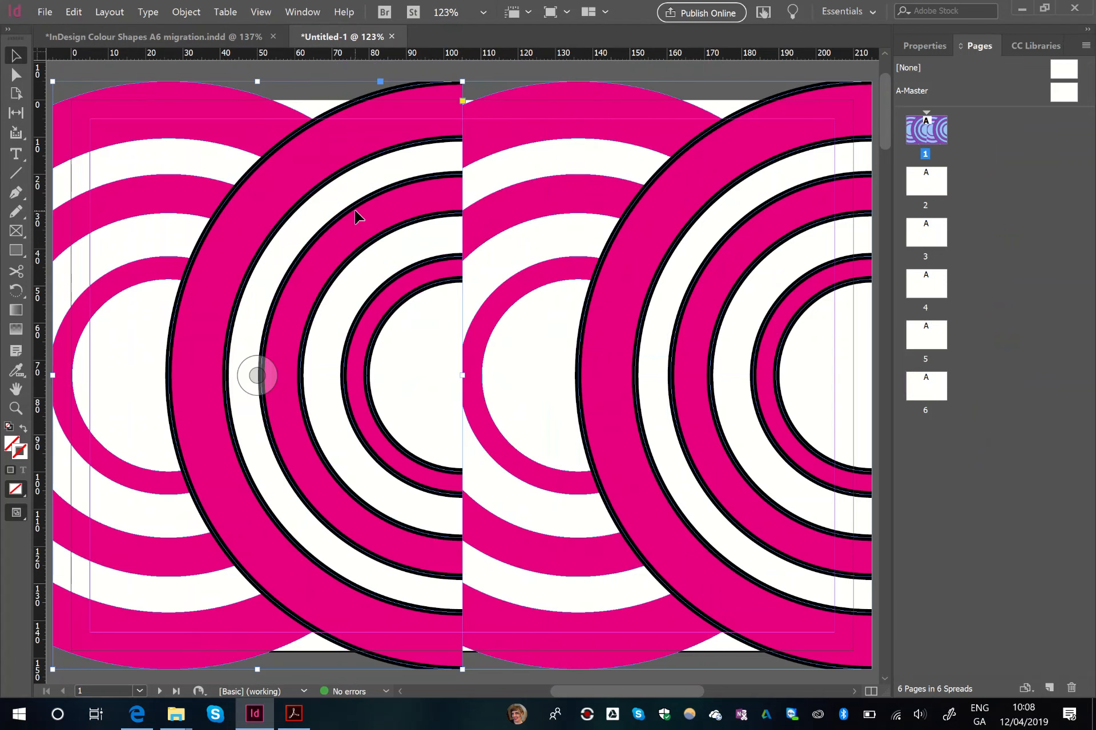
- Replace the duplicate on the right half of the new document's page 1 with the booklet's page 1 artwork, from centre to bleed edge
click(218, 38)
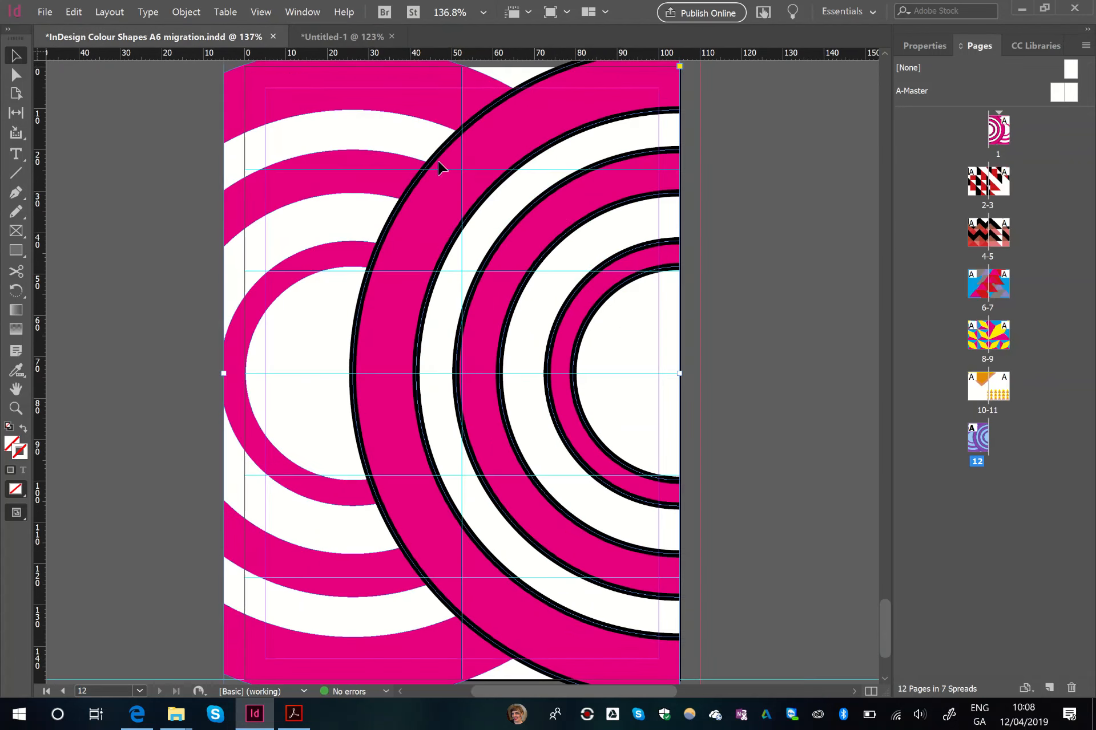
double_click(1004, 134)
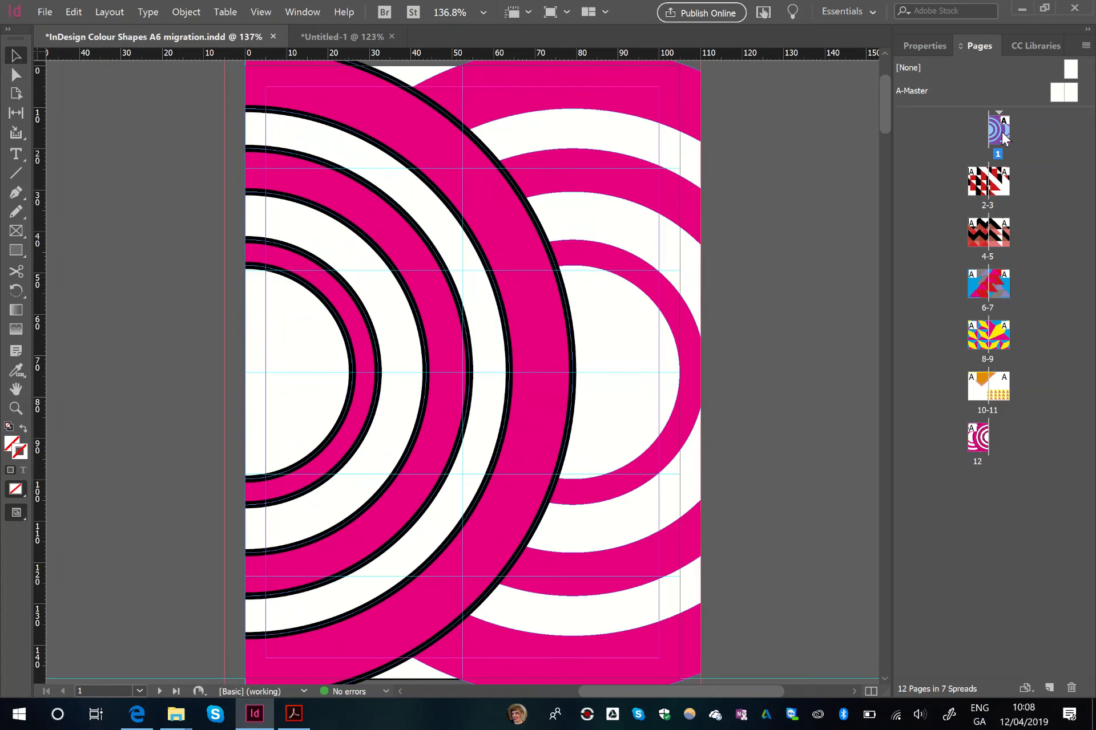
click(570, 207)
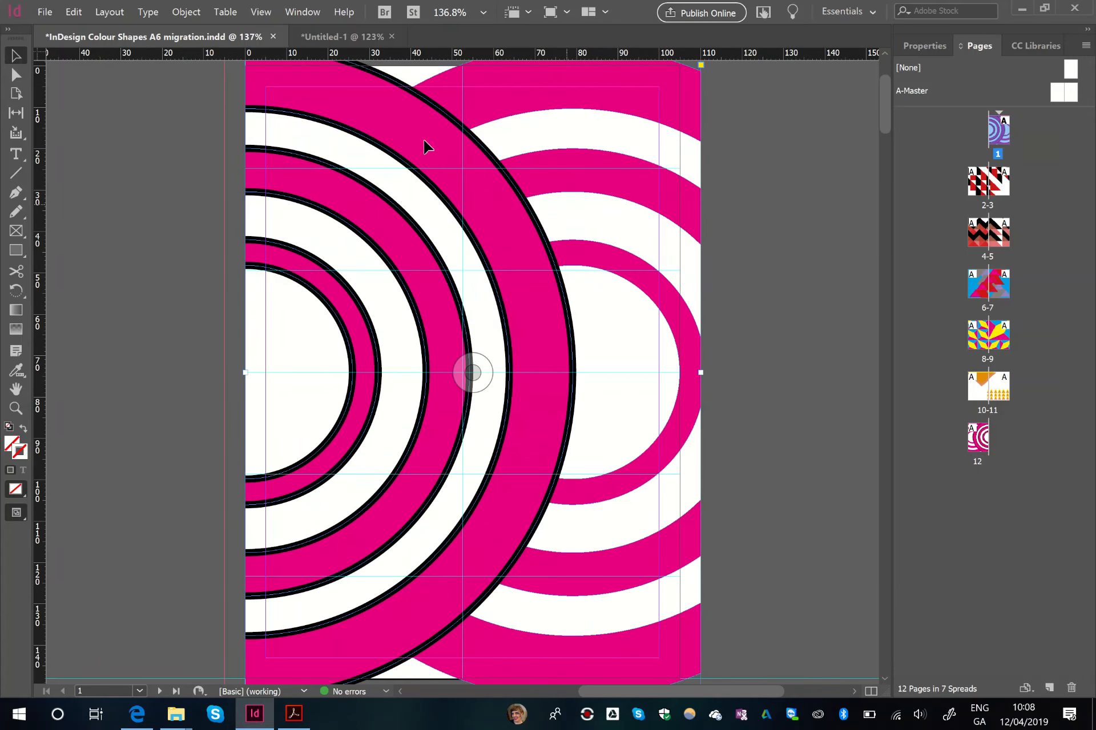
click(344, 35)
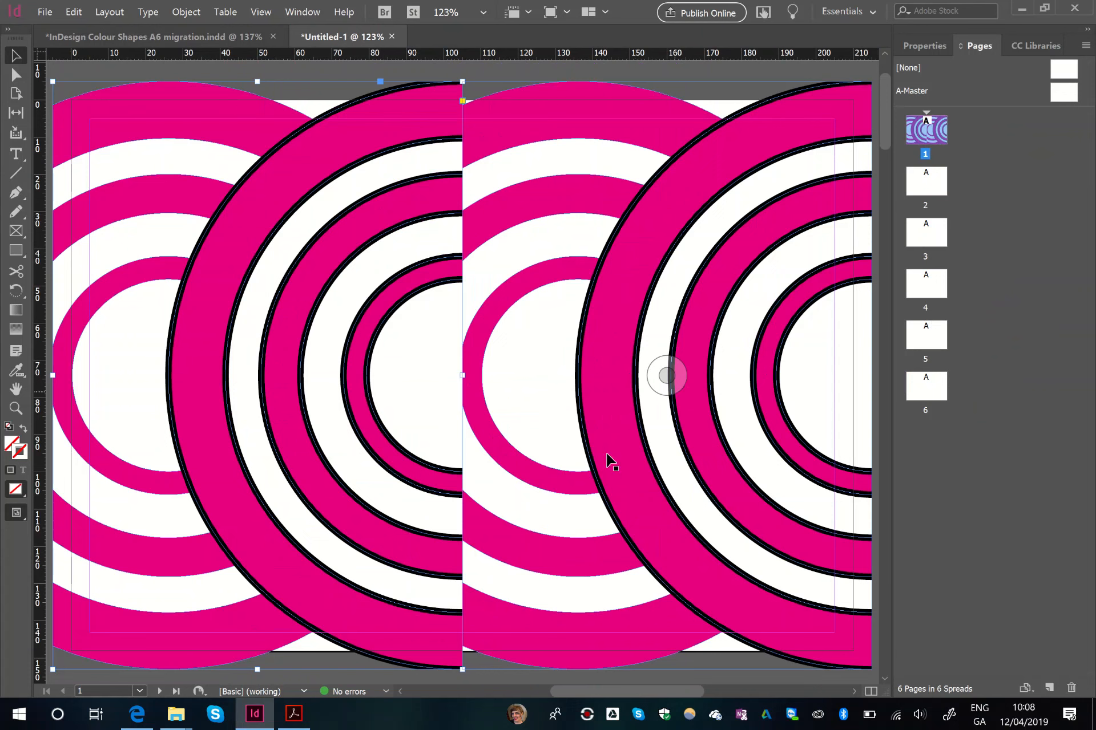
click(686, 262)
key(Delete)
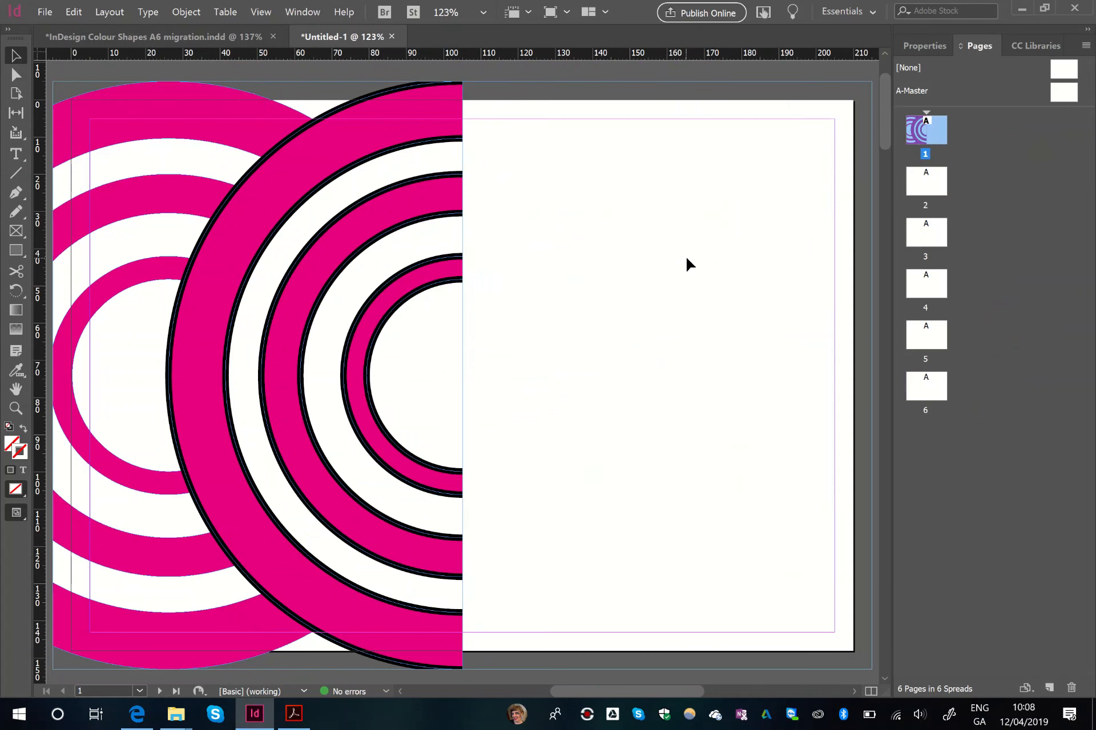
key(ctrl+v)
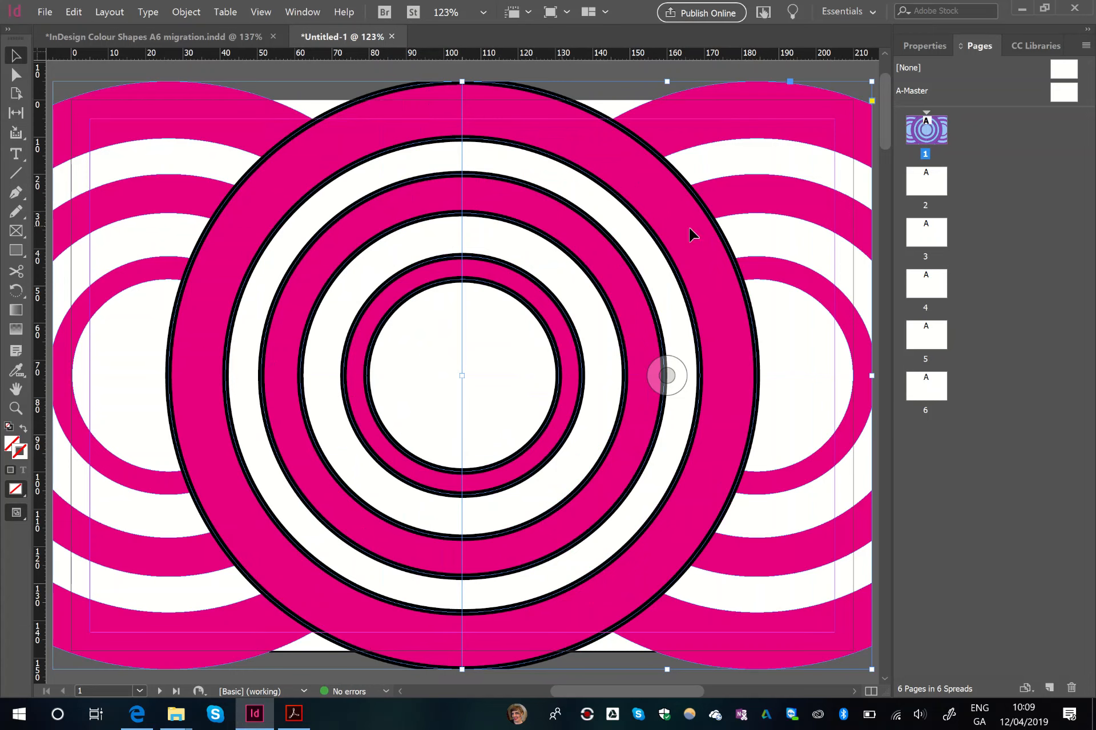
- Copy the booklet's page 2 artwork onto the left half of page 2 in the new document, from bleed edge to centre
double_click(918, 183)
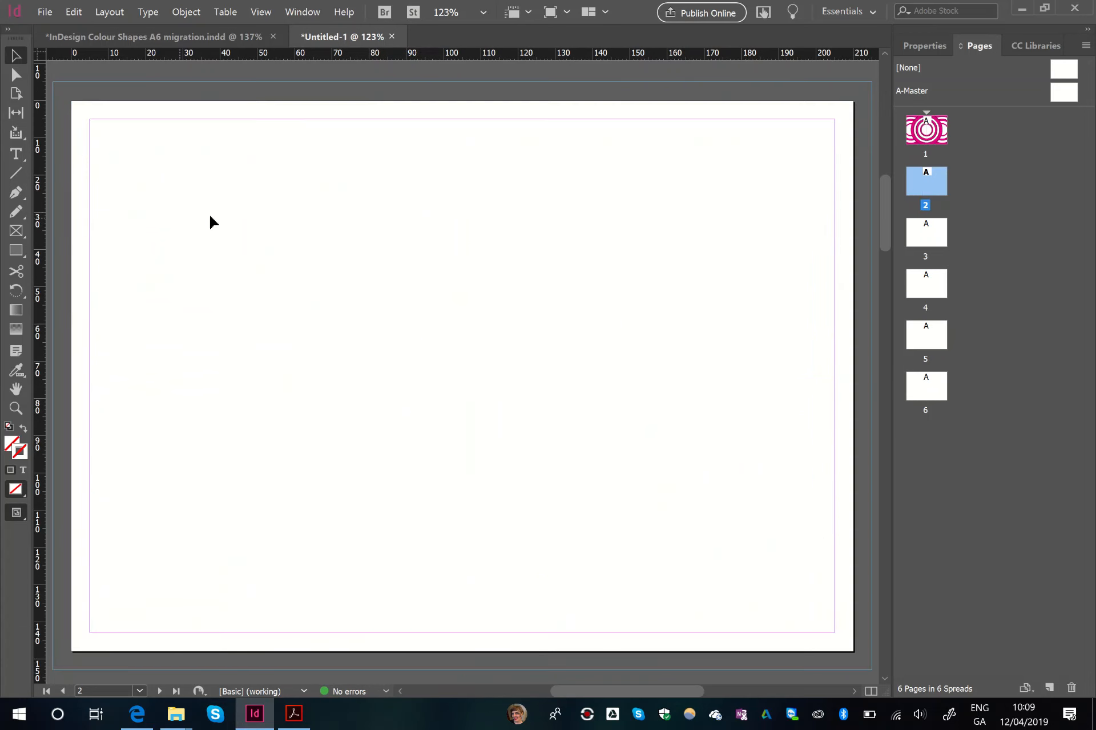
click(211, 39)
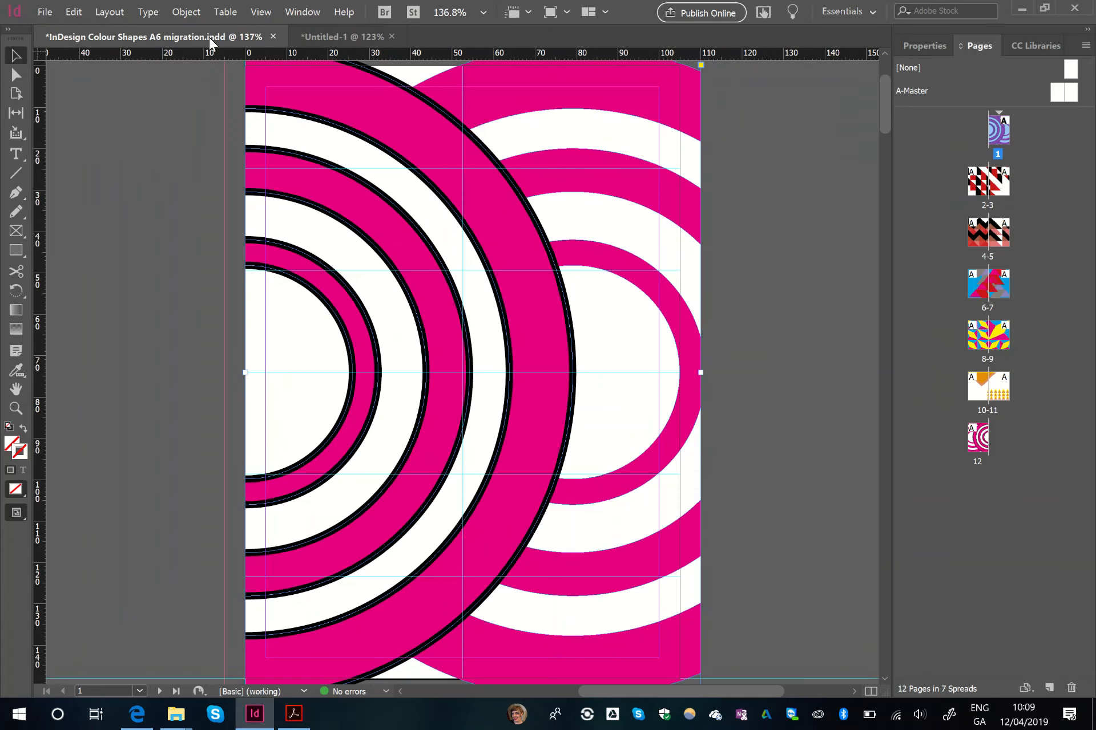
double_click(977, 186)
click(451, 373)
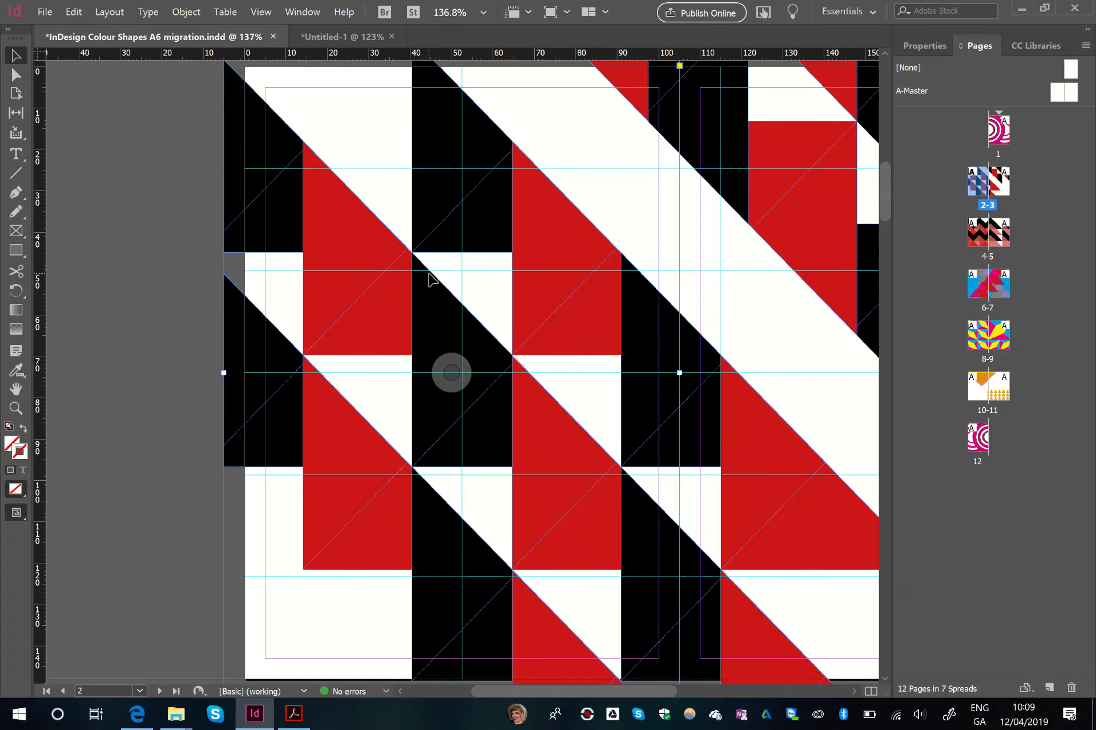
click(351, 40)
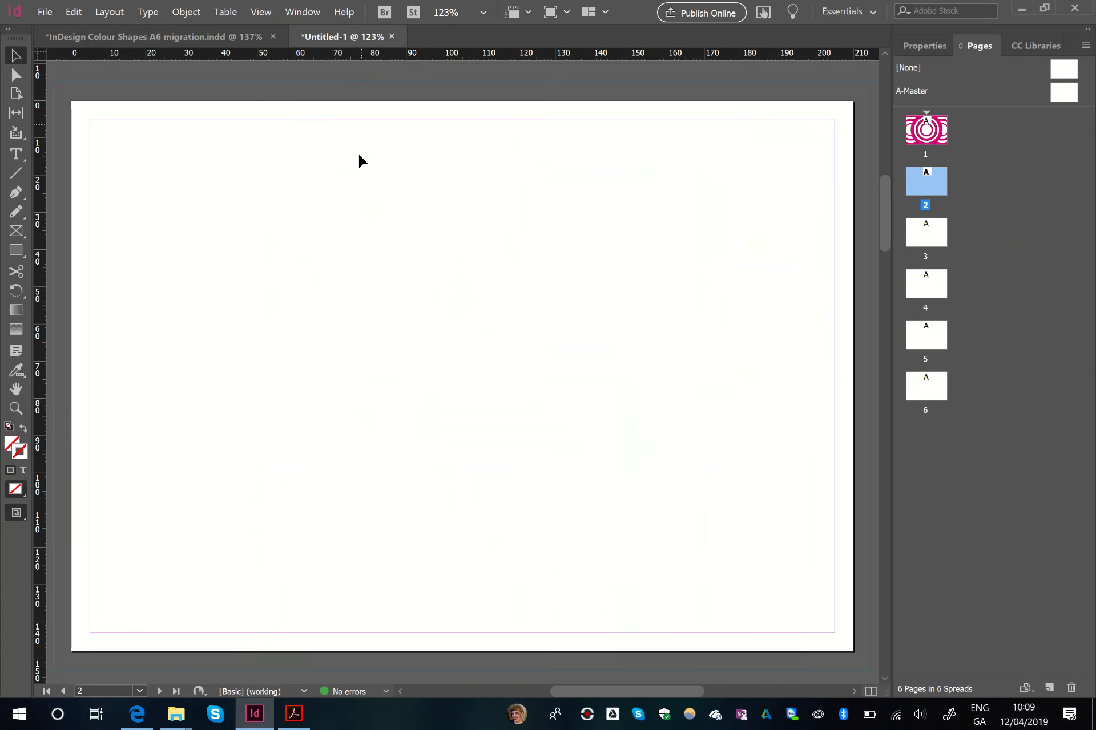
key(ctrl+v)
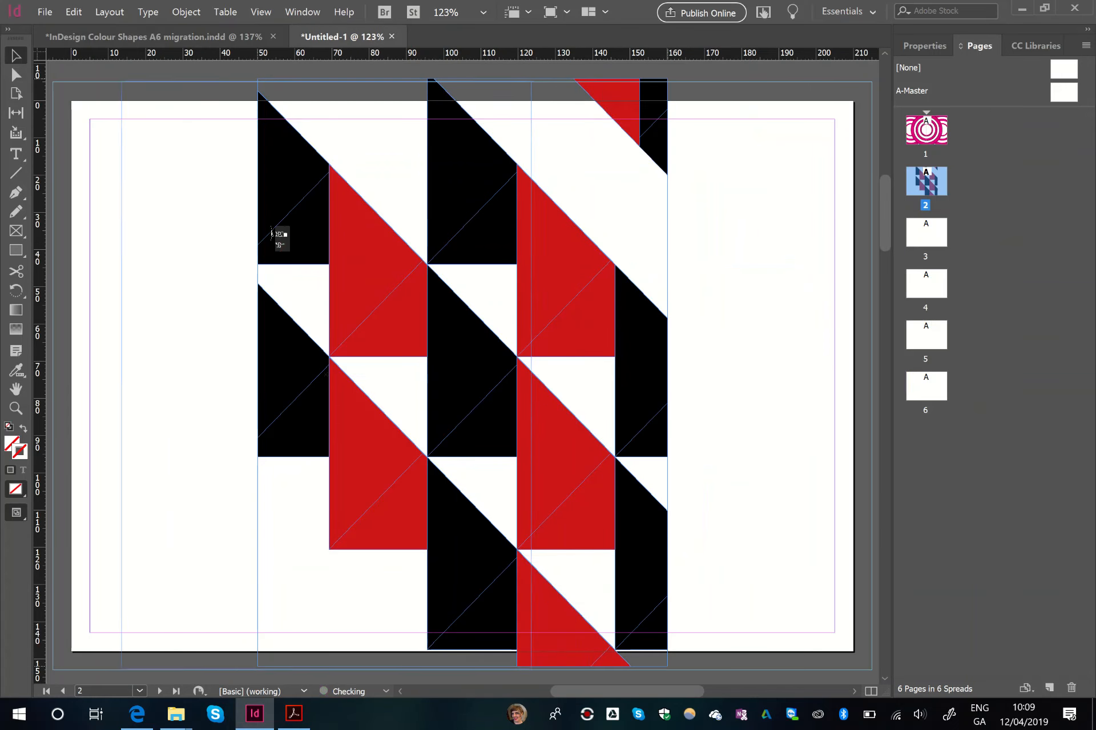
drag(257, 374, 53, 377)
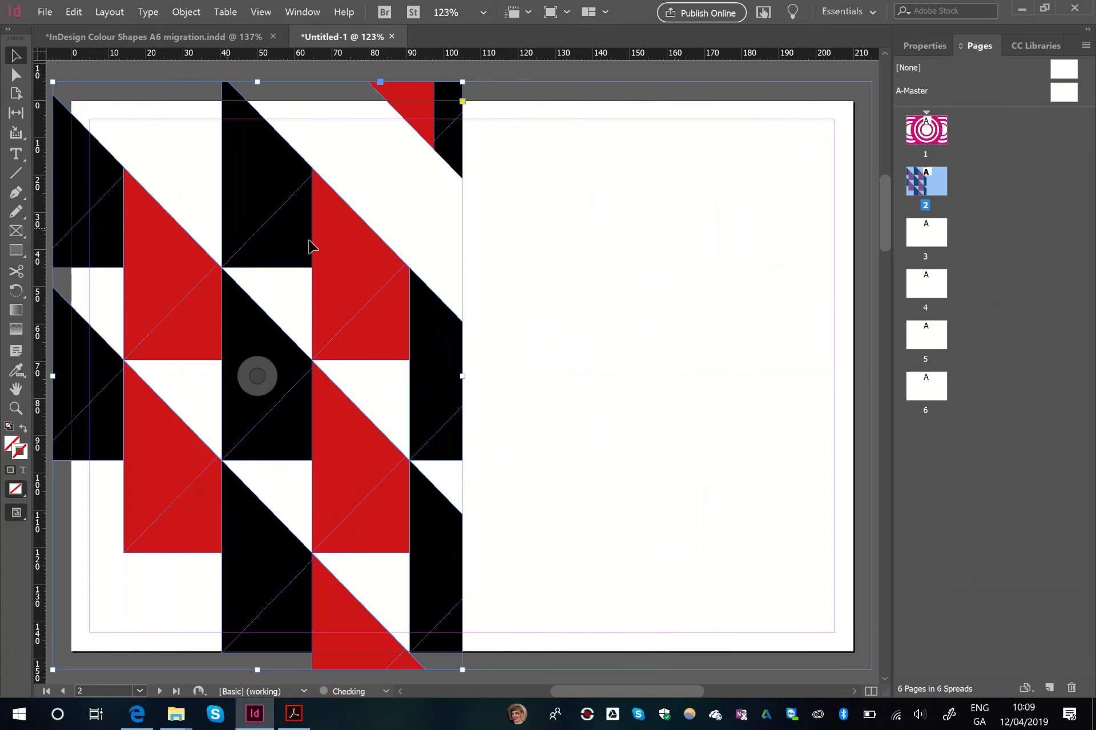
- Copy the booklet's page 11 artwork onto the right half of the new document's page 2, from centre to bleed edge
click(236, 37)
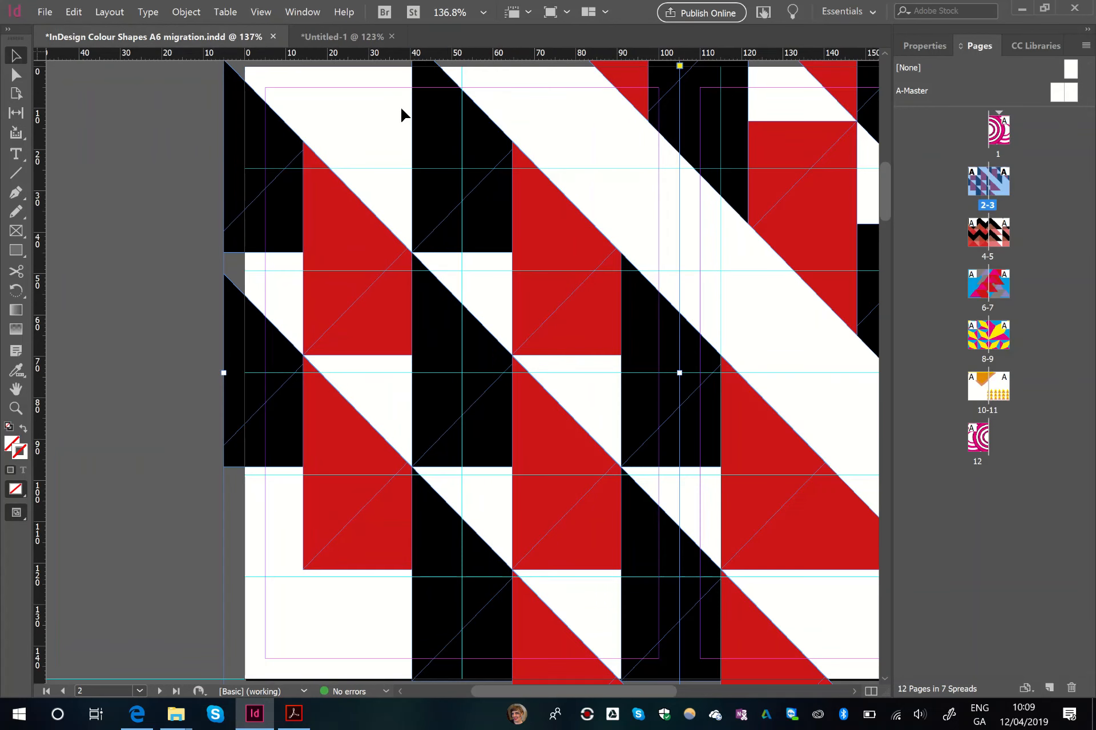
double_click(1005, 389)
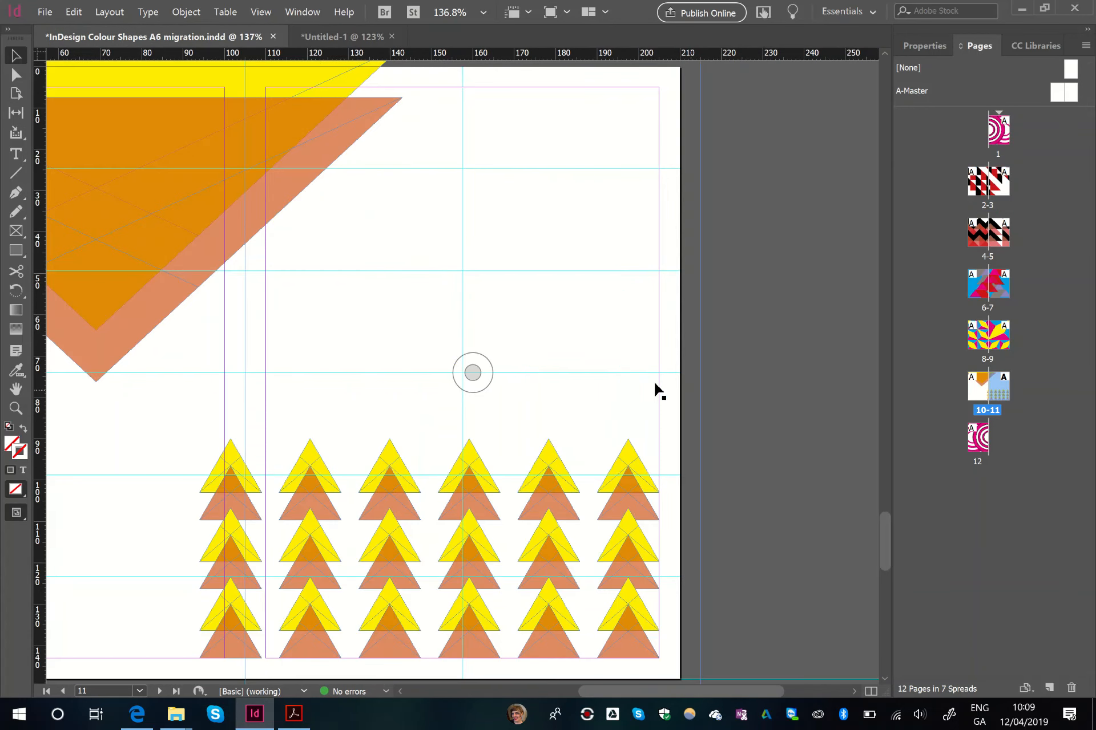
click(576, 364)
click(334, 41)
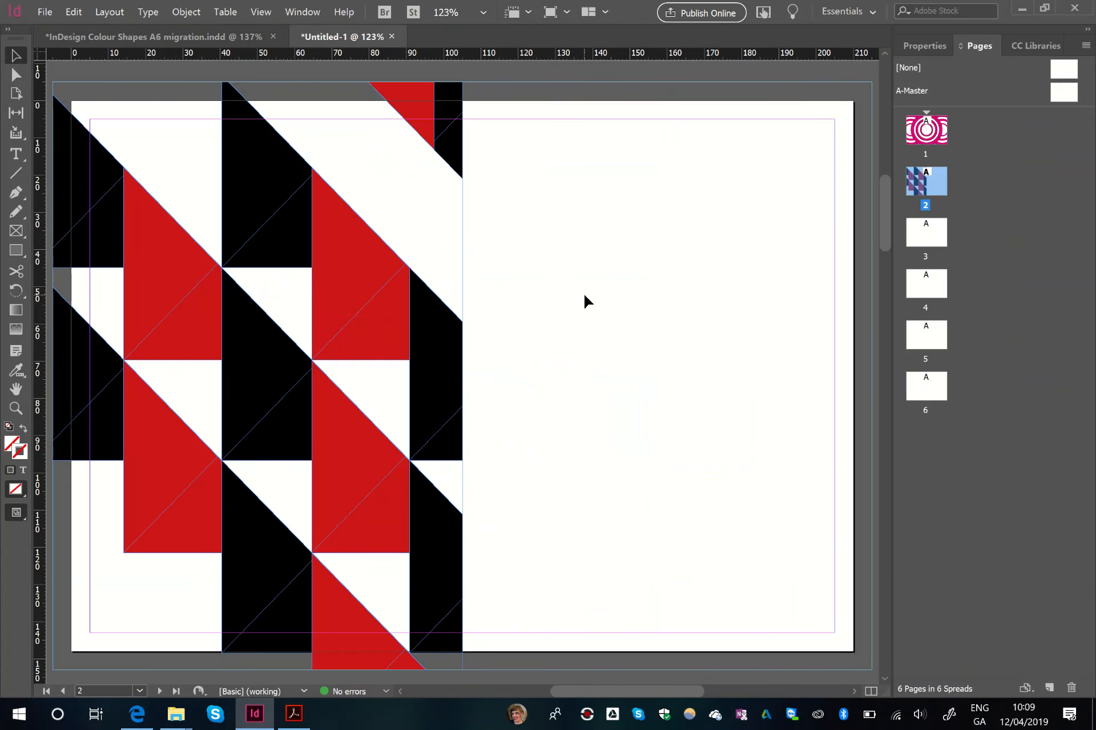
key(ctrl+v)
drag(611, 460, 795, 457)
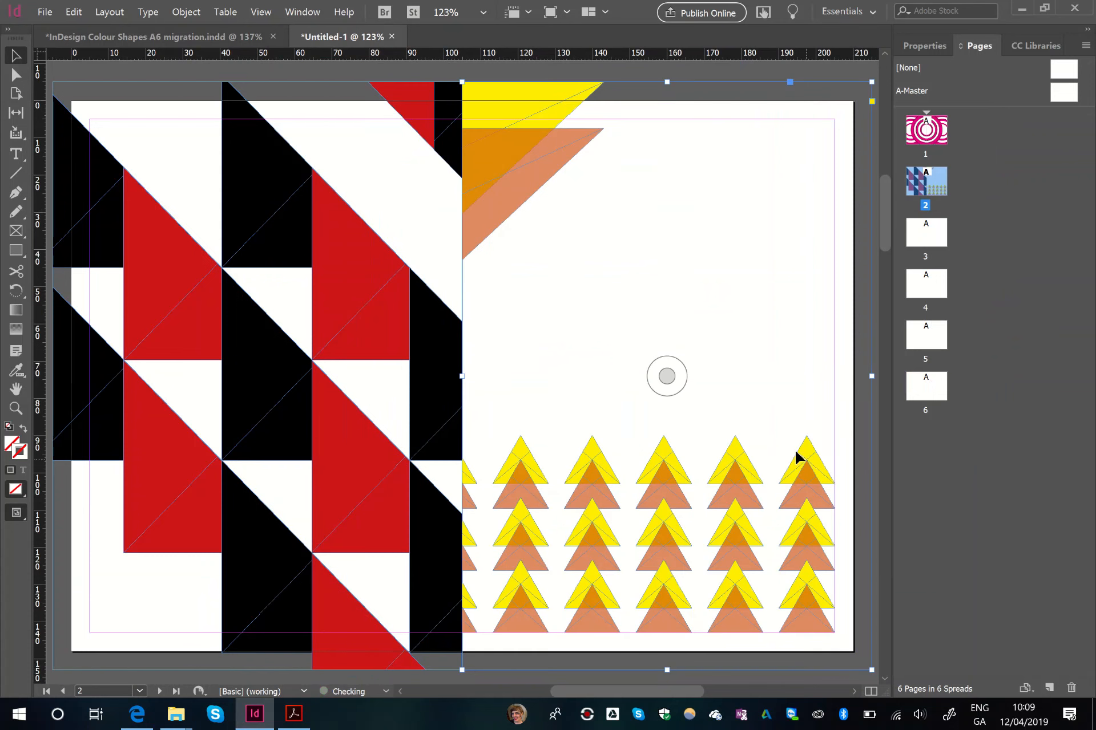
- Copy the booklet's page 10 artwork onto the left half of the new document's page 3, from bleed edge to centre
click(224, 33)
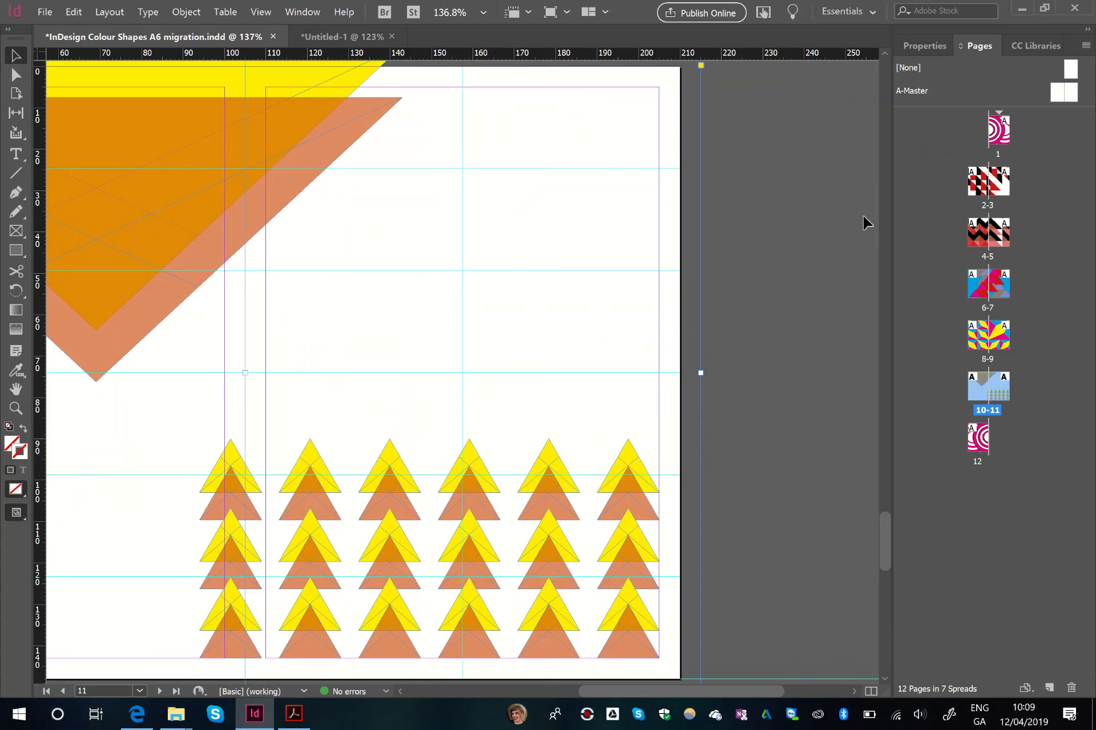
double_click(977, 385)
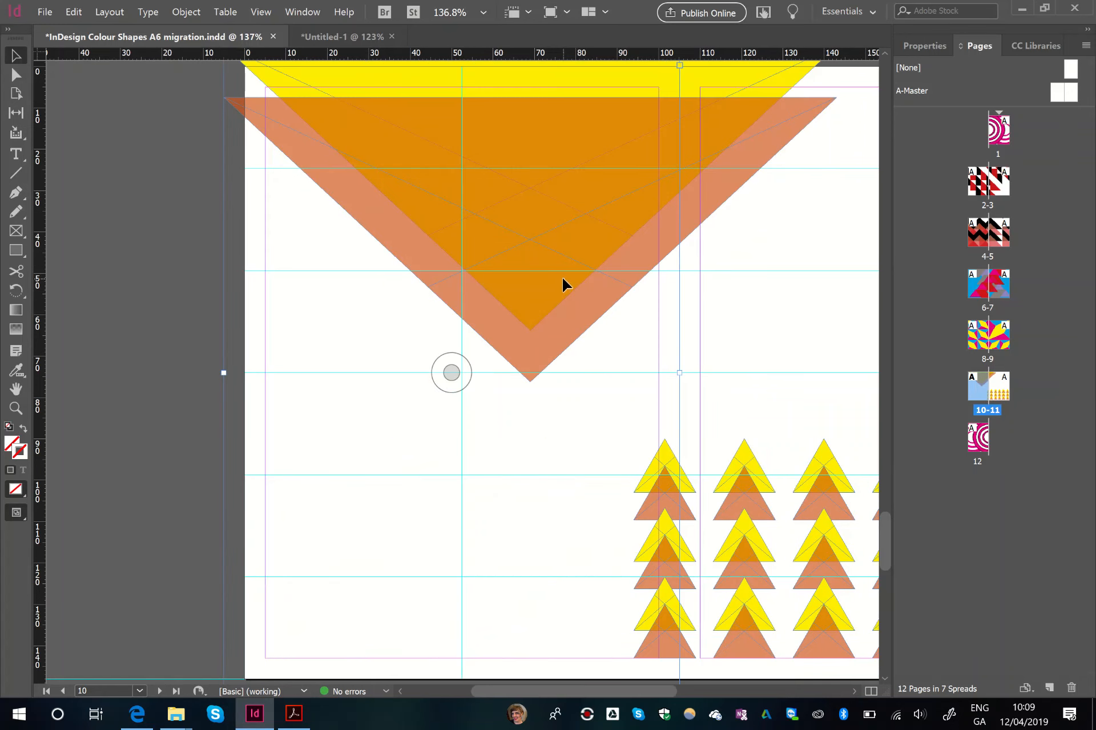
click(357, 39)
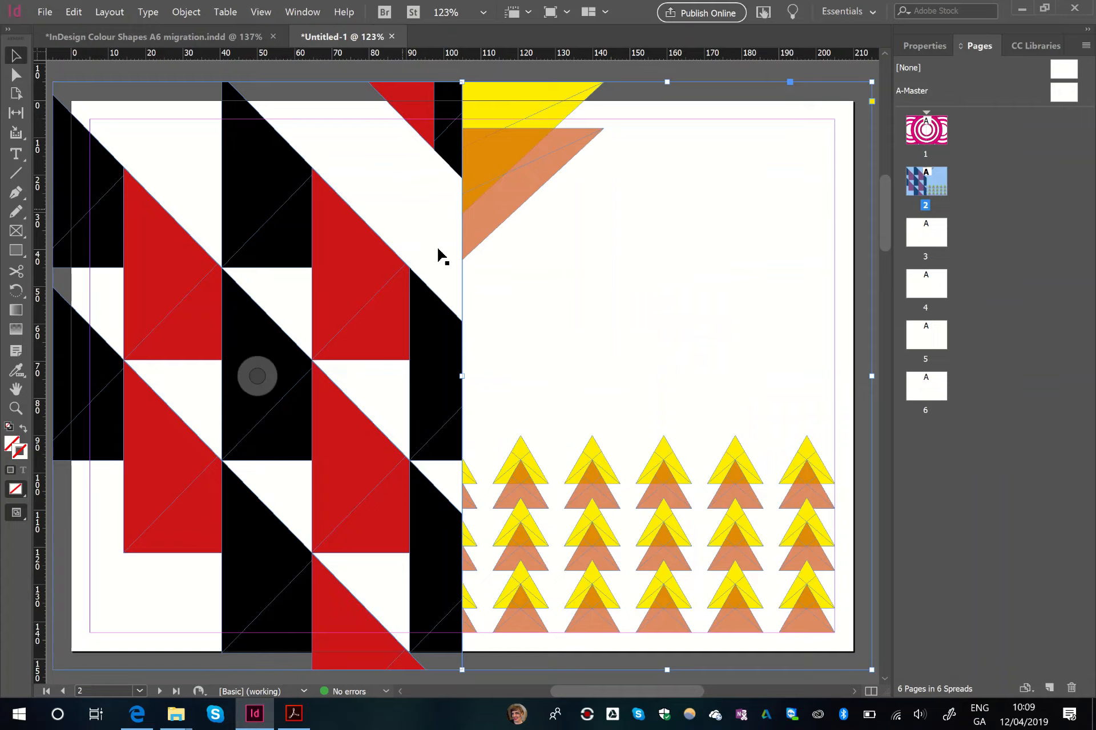
scroll(448, 293, down, 10)
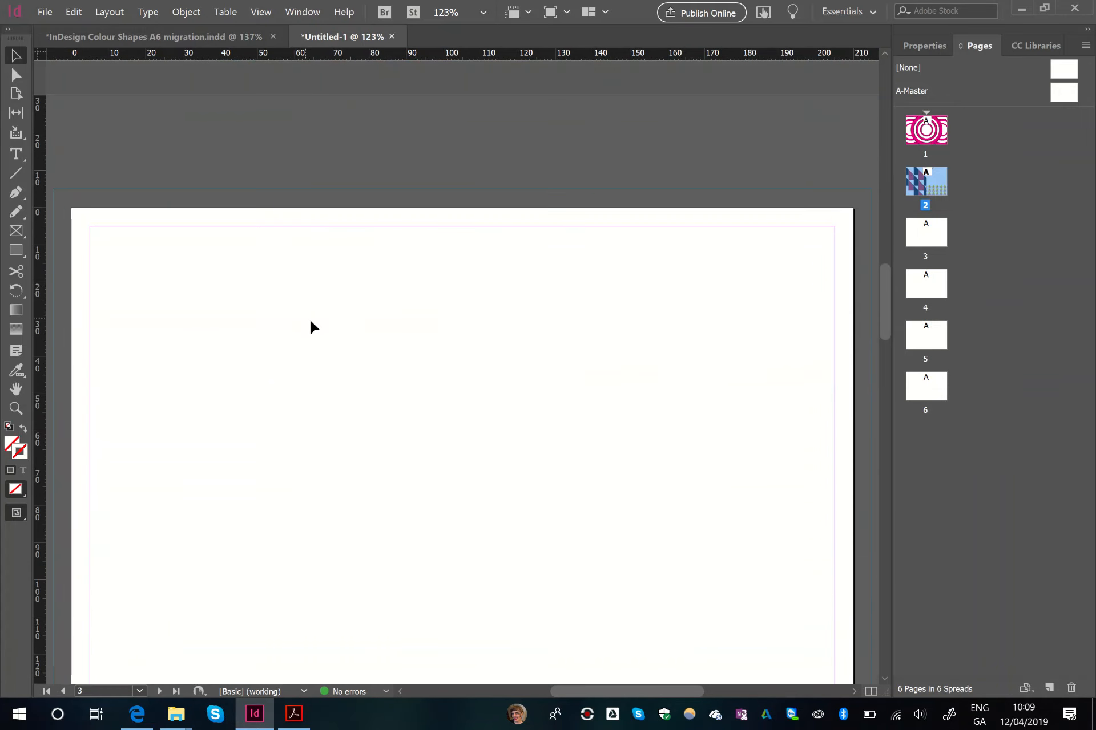
click(310, 320)
key(ctrl+v)
drag(379, 295, 478, 196)
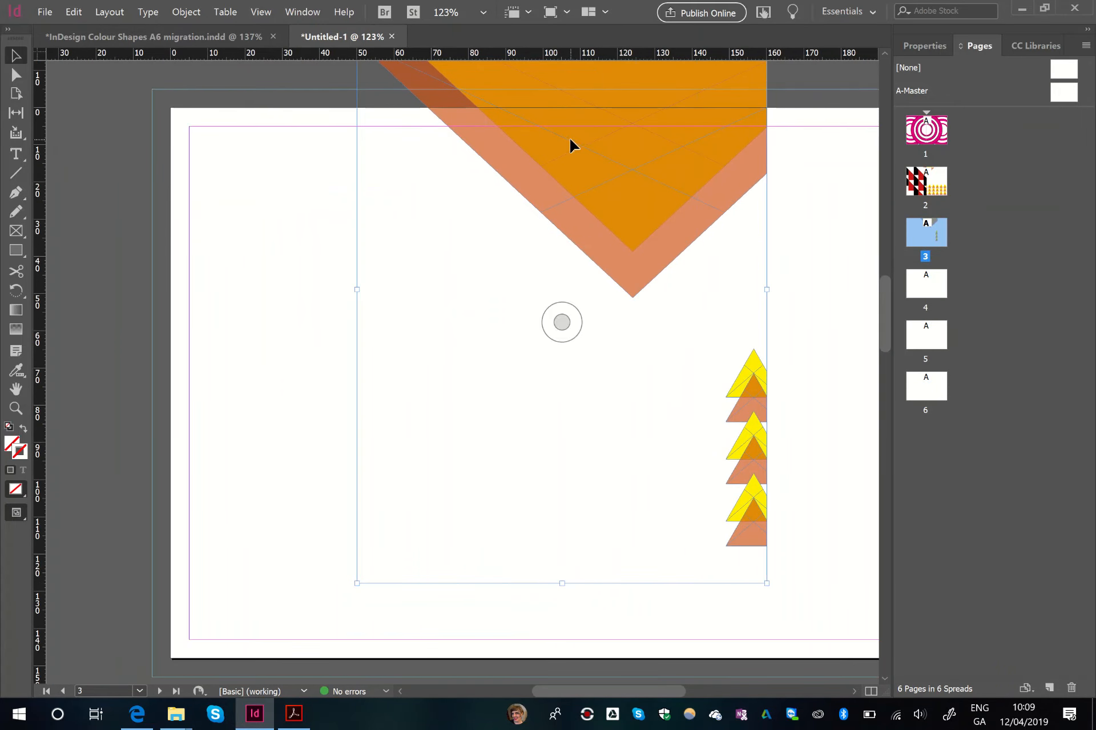
drag(572, 145, 369, 241)
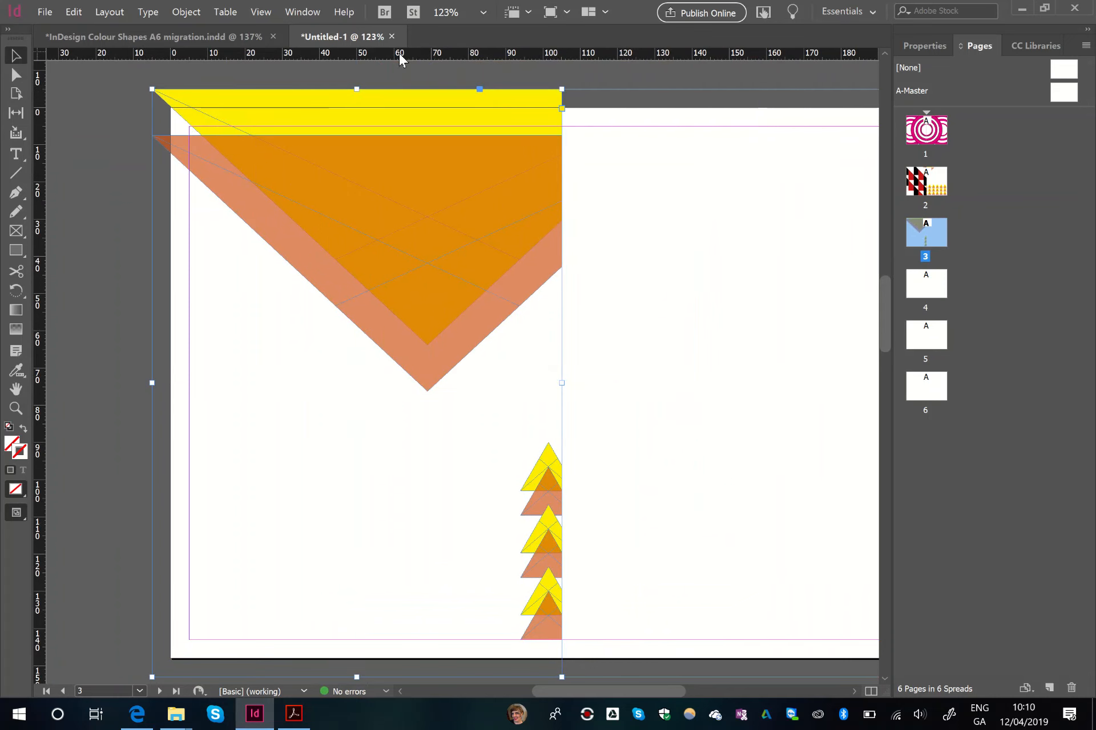
- Copy the booklet's page 3 artwork onto the right half of the new document's page 3, from centre to bleed edge
click(205, 33)
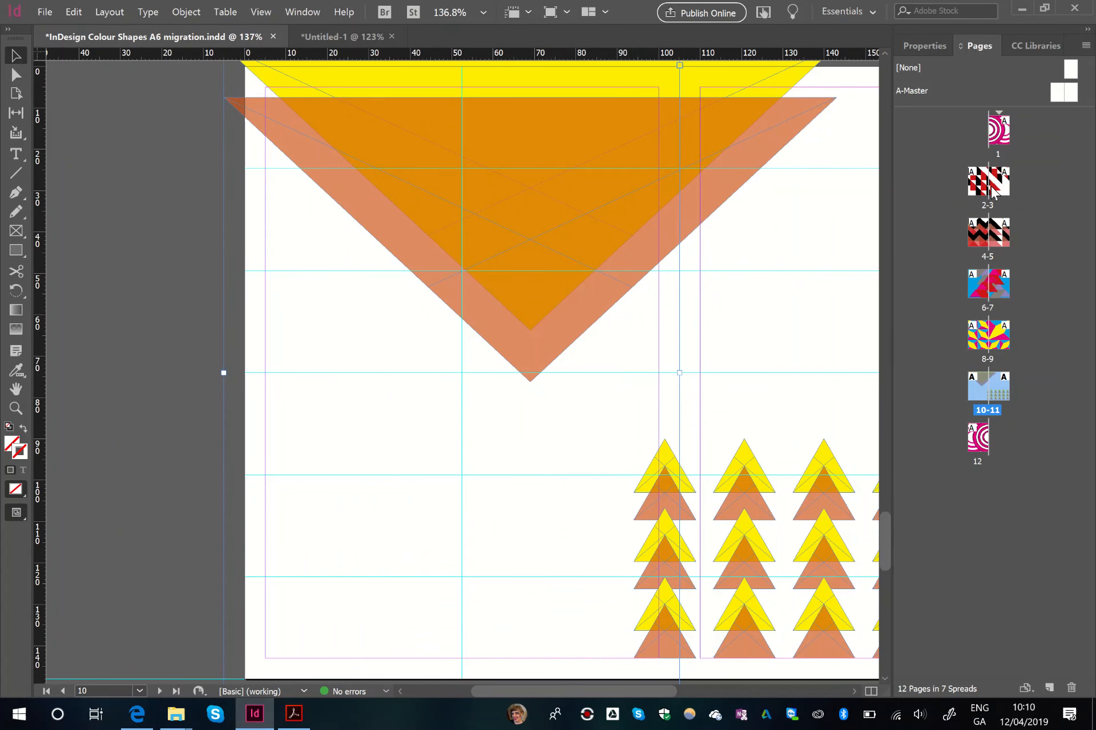
double_click(993, 188)
click(572, 223)
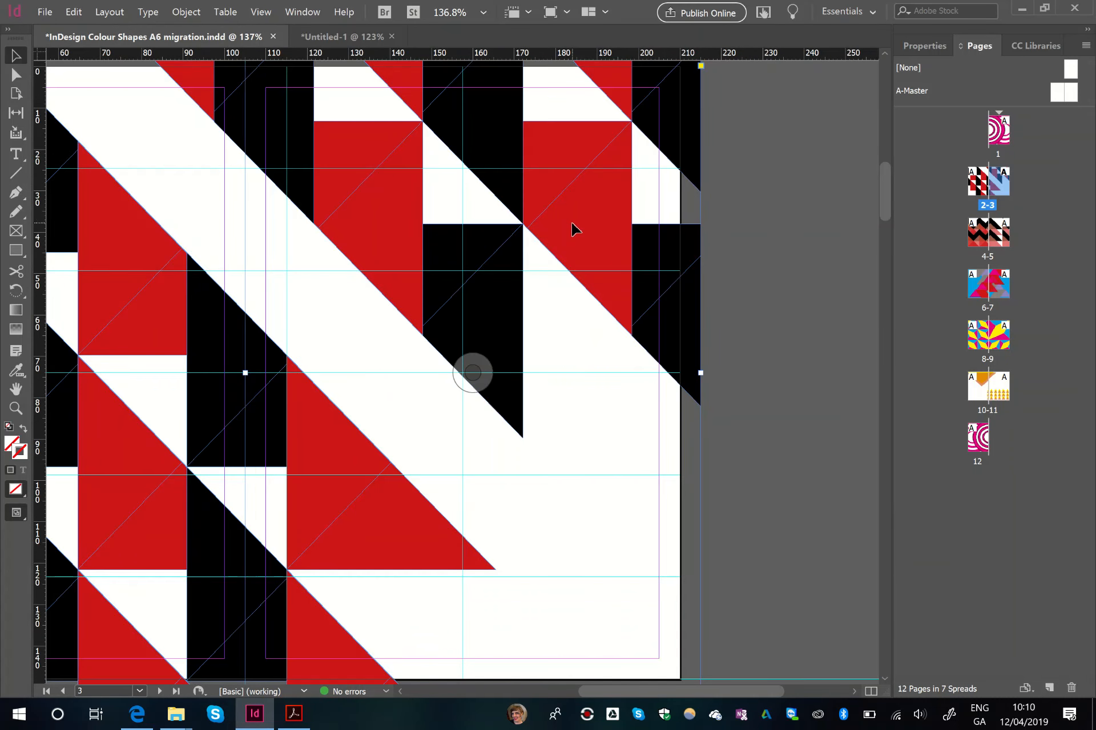
click(340, 37)
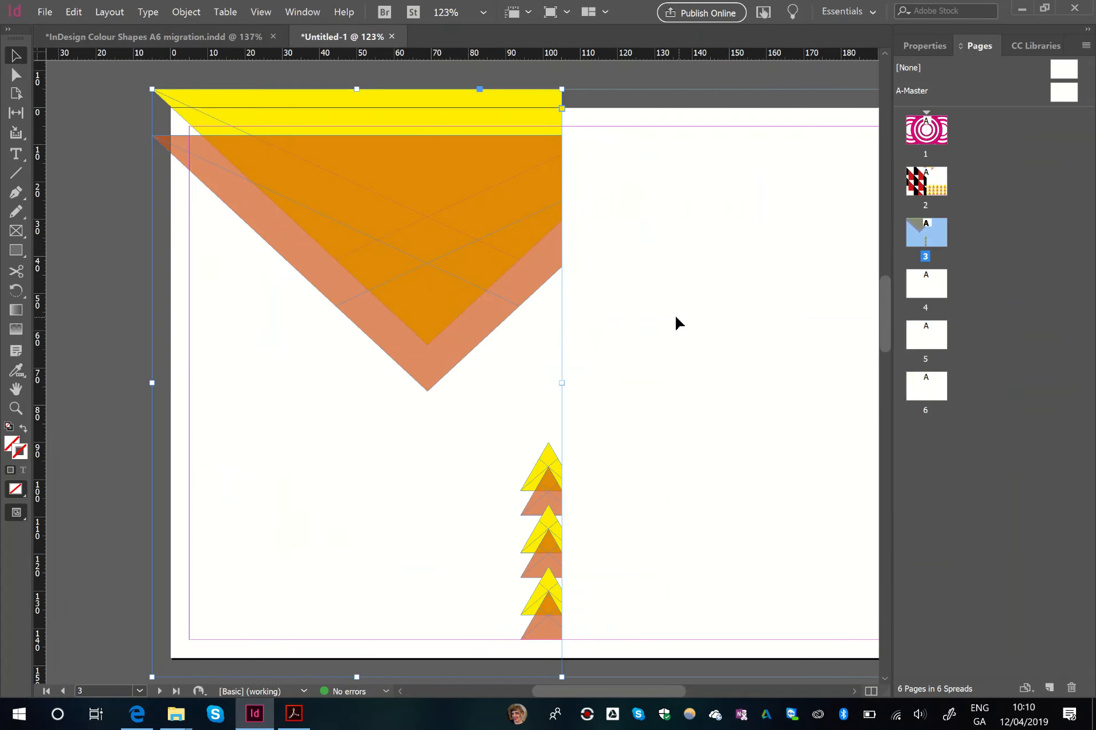
click(723, 309)
drag(722, 310, 495, 295)
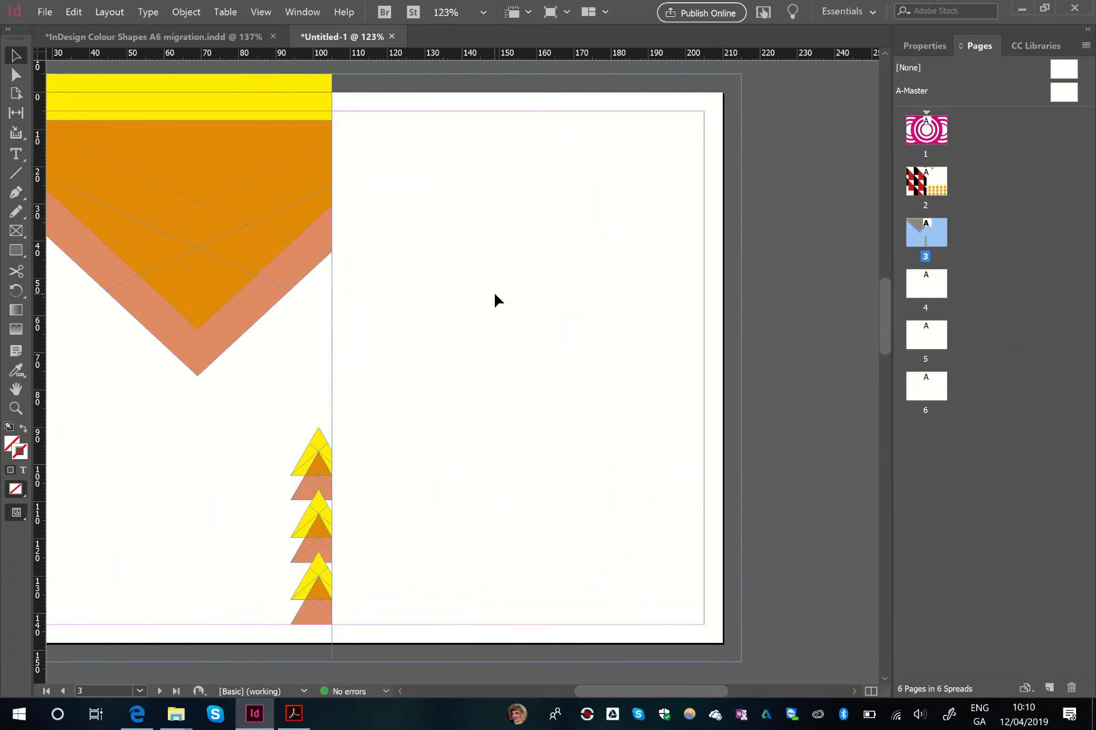
key(ctrl+v)
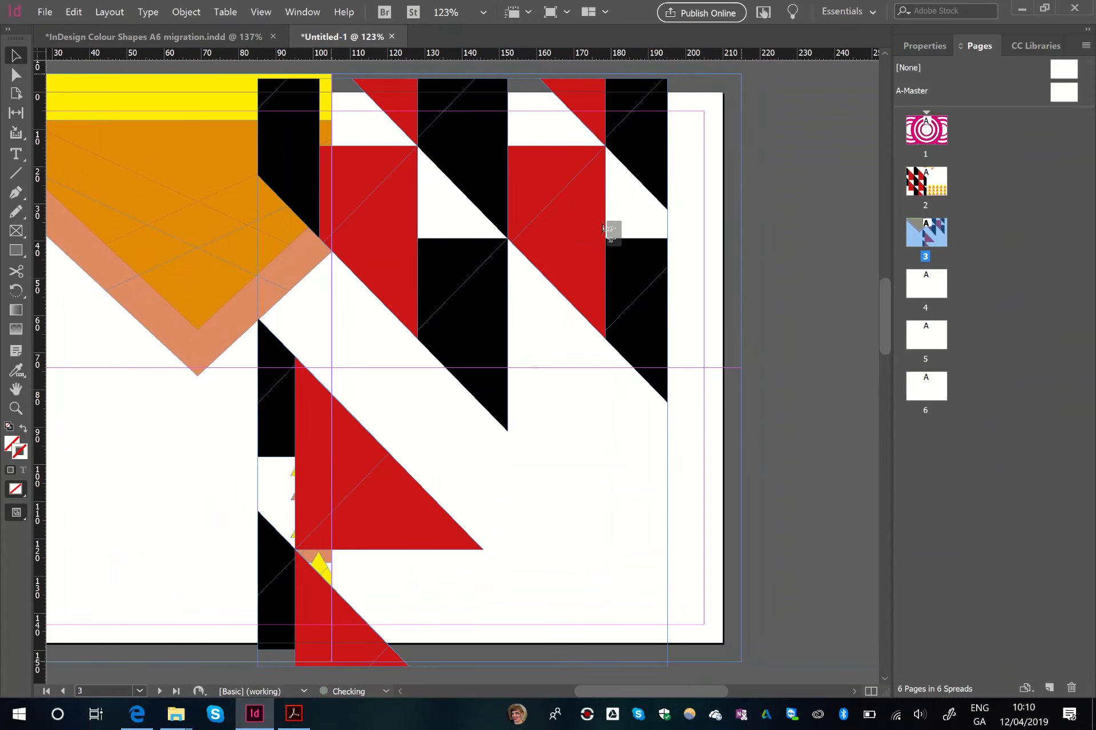
drag(605, 229, 604, 227)
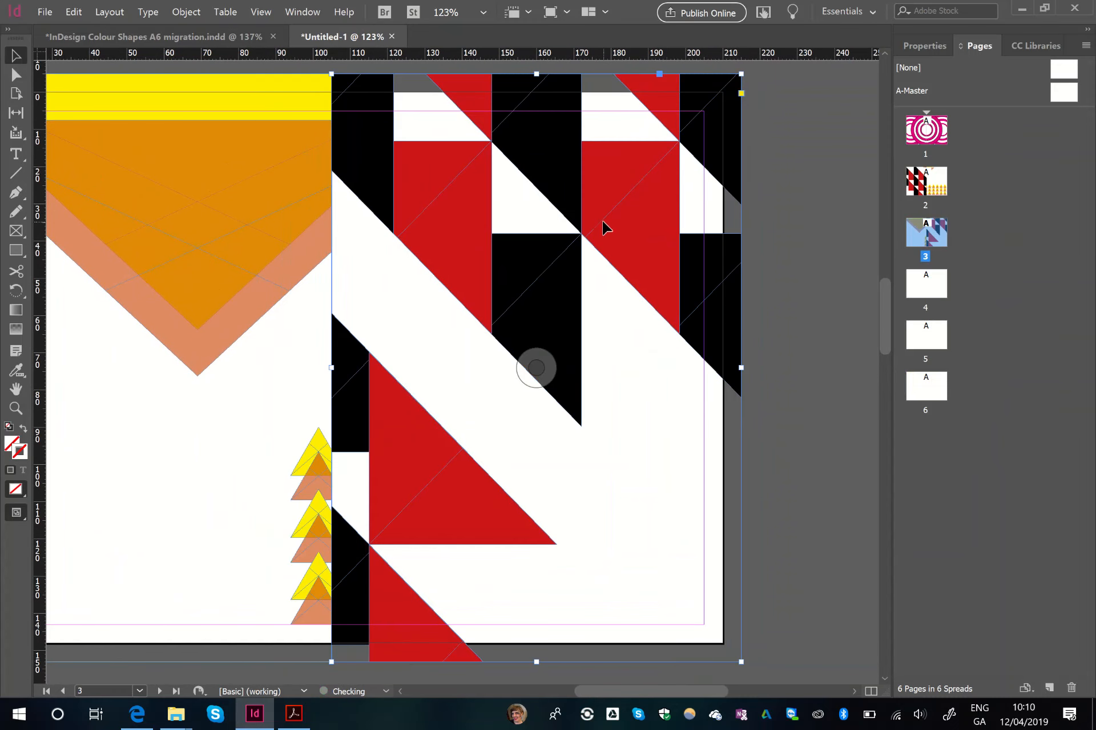
- Copy the booklet's page 4 artwork onto the left half of the new document's page 4, from bleed edge to centre
click(189, 39)
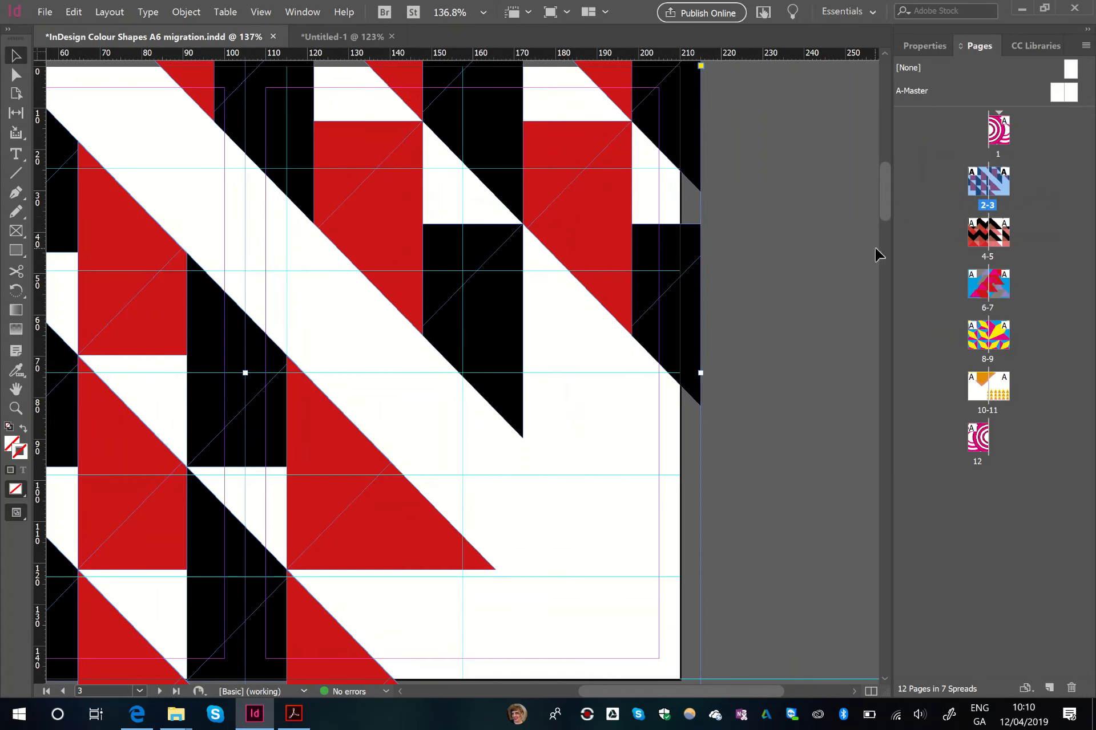
double_click(973, 236)
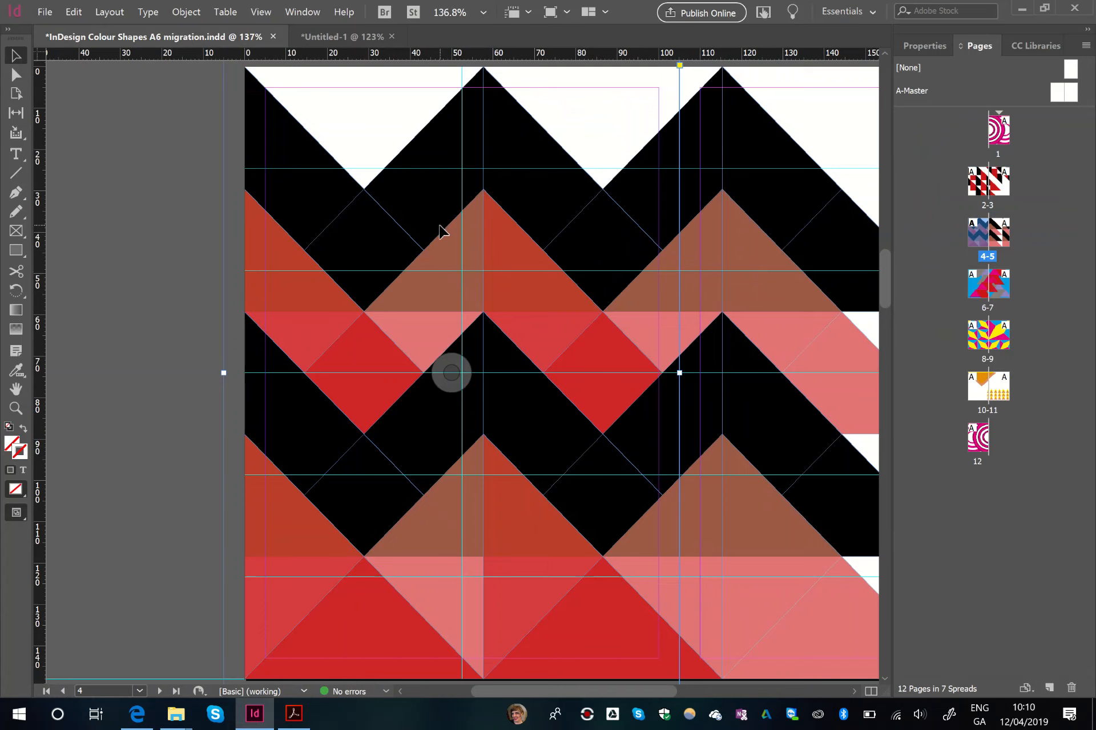
click(339, 36)
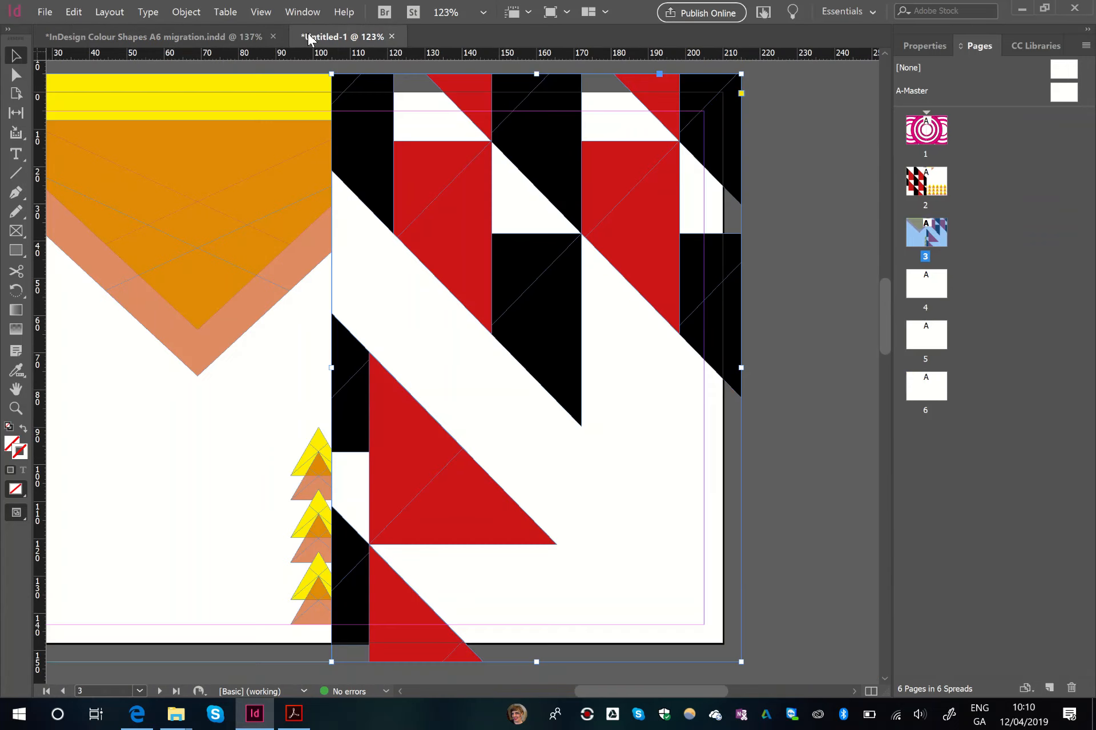
scroll(356, 318, down, 15)
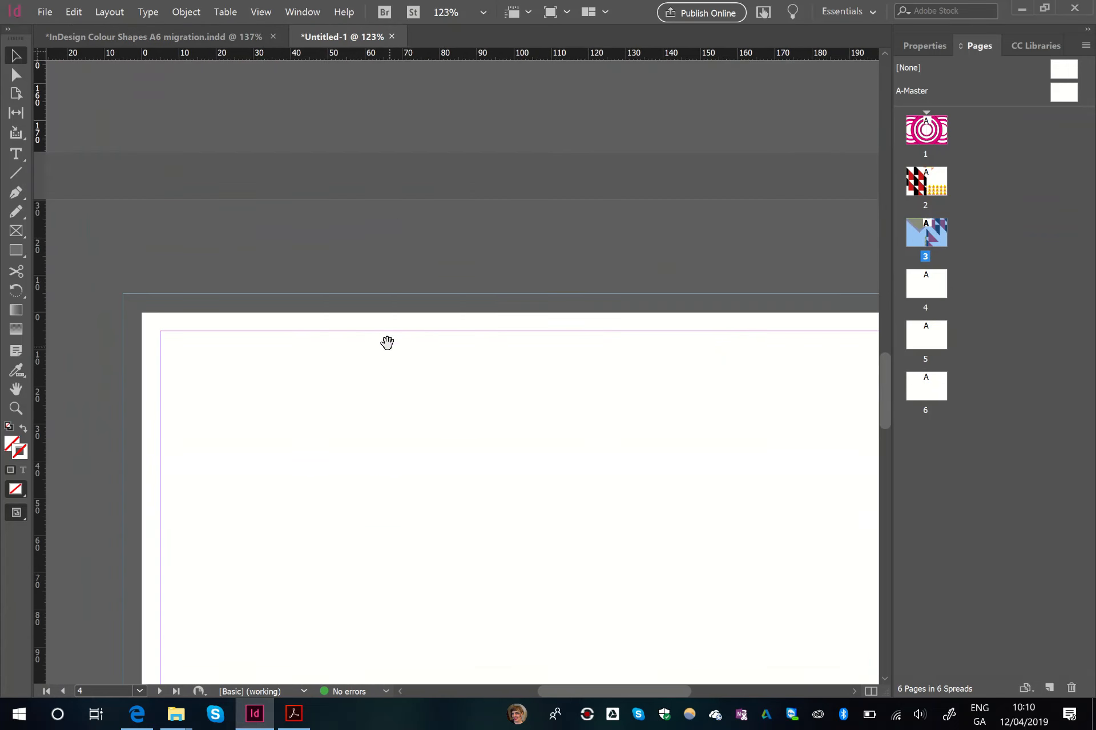
key(ctrl+v)
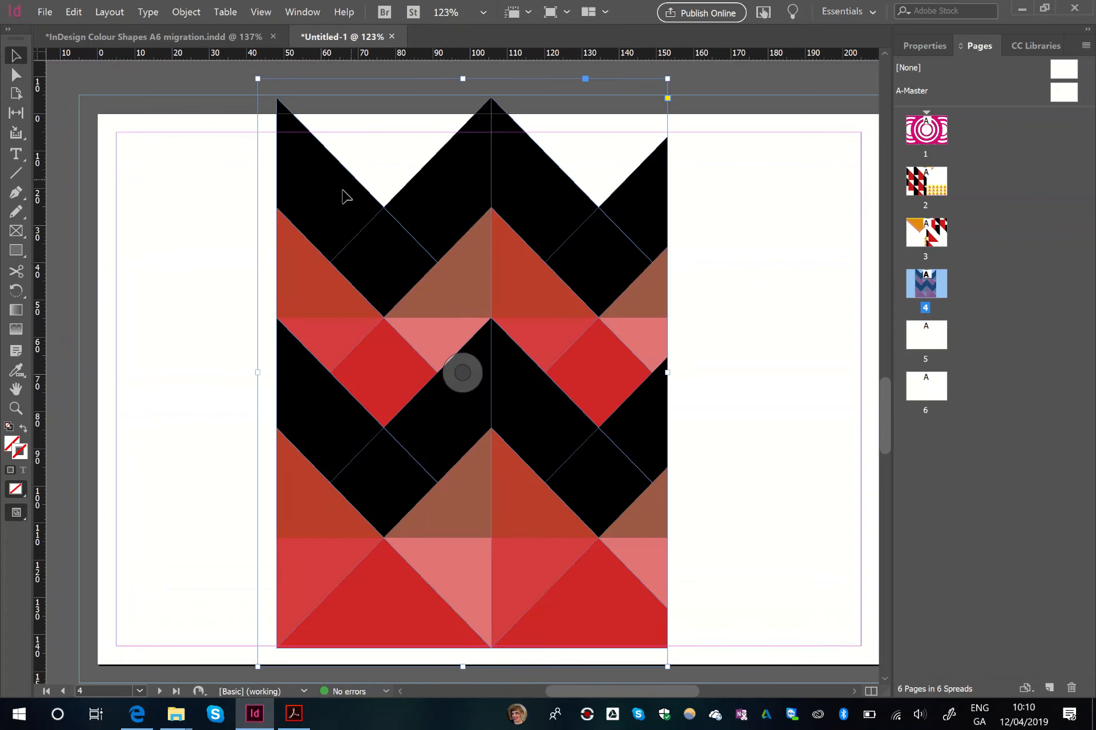
drag(214, 199, 165, 210)
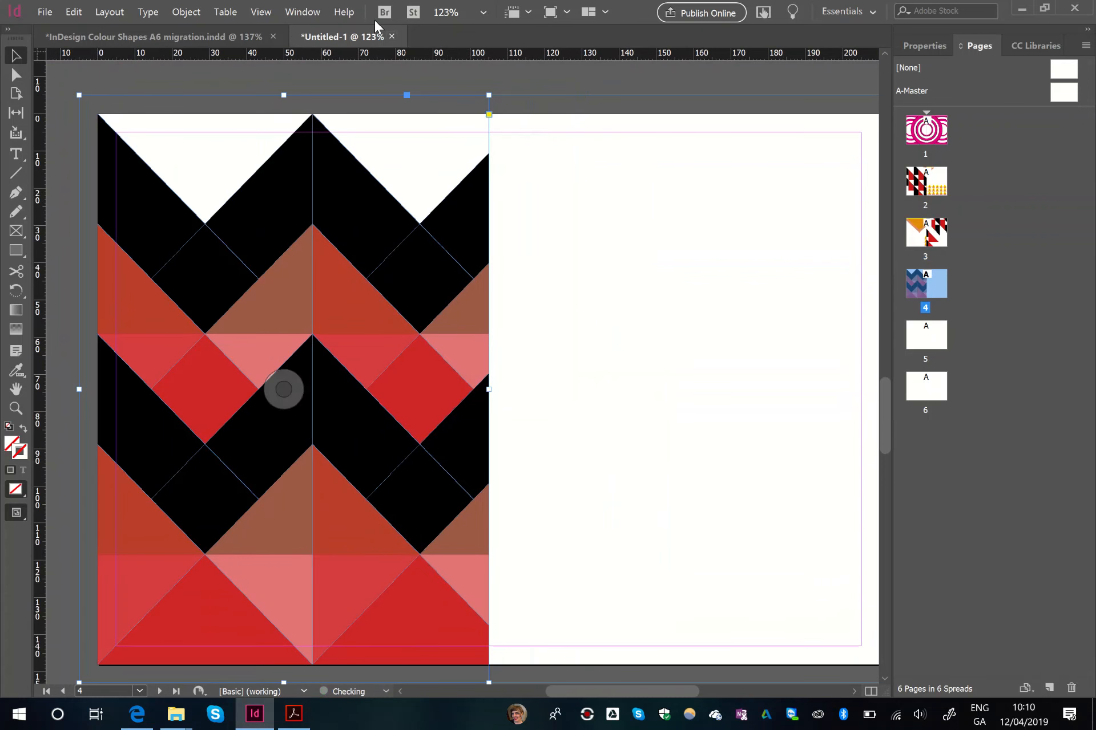
- Copy the booklet's page 9 artwork onto the right half of the new document's page 4, from centre to bleed edge
click(214, 35)
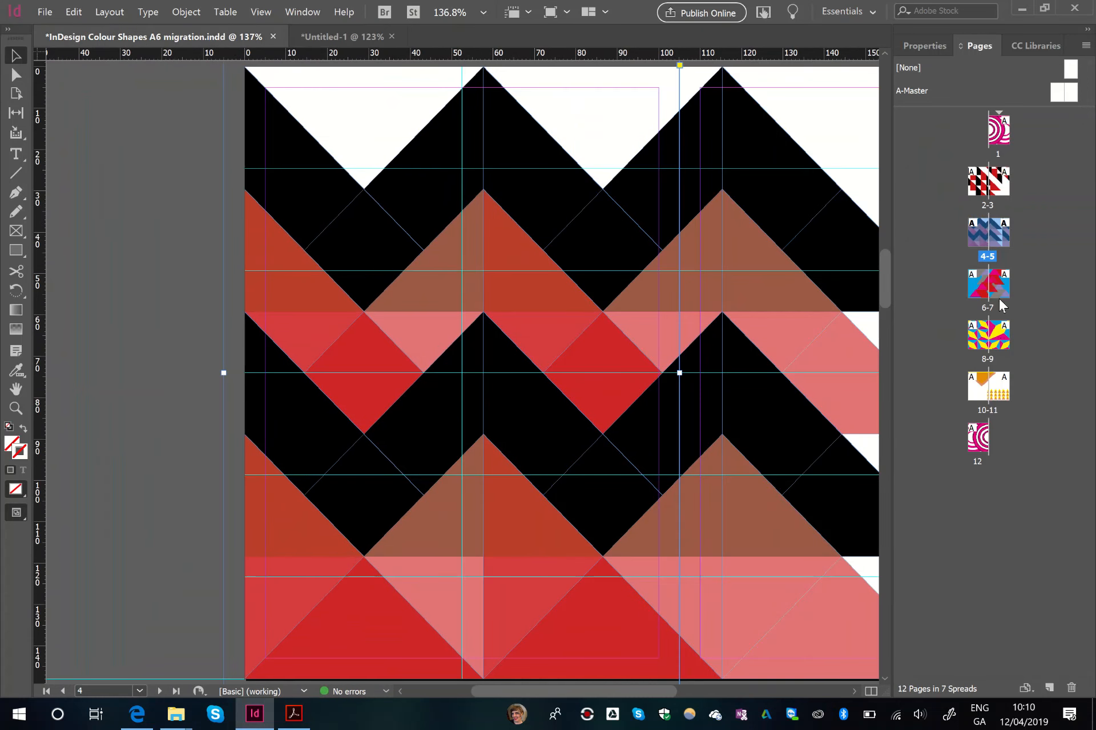
double_click(993, 342)
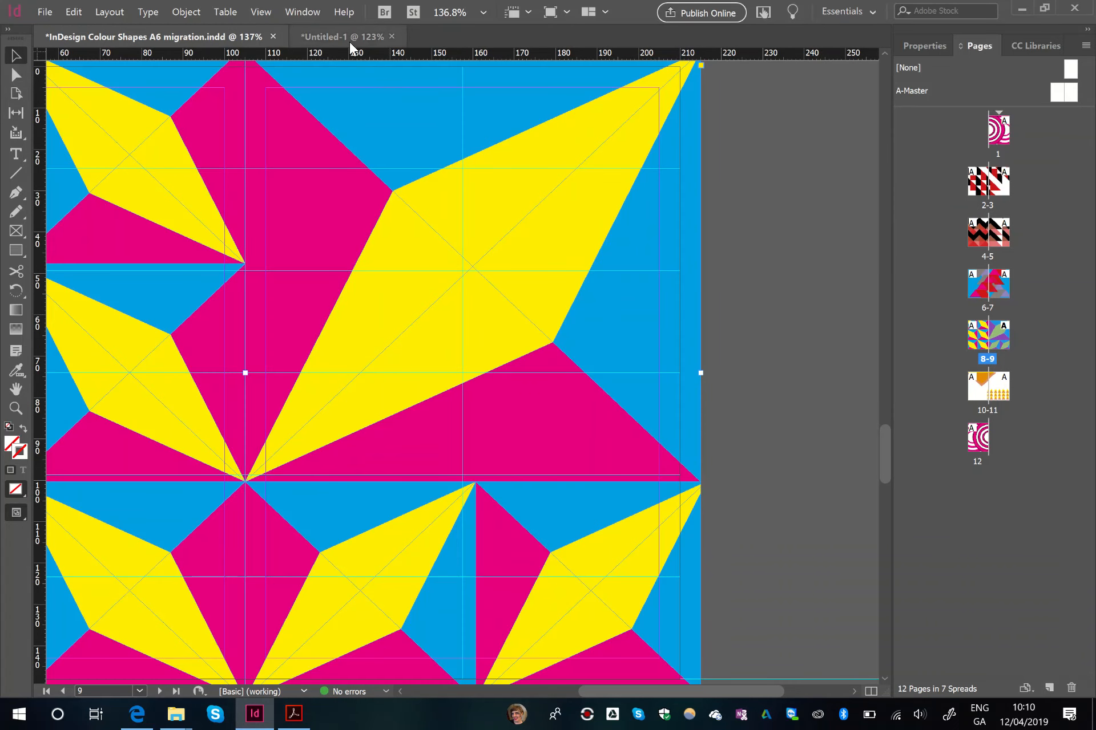
click(349, 43)
click(595, 297)
key(ctrl+v)
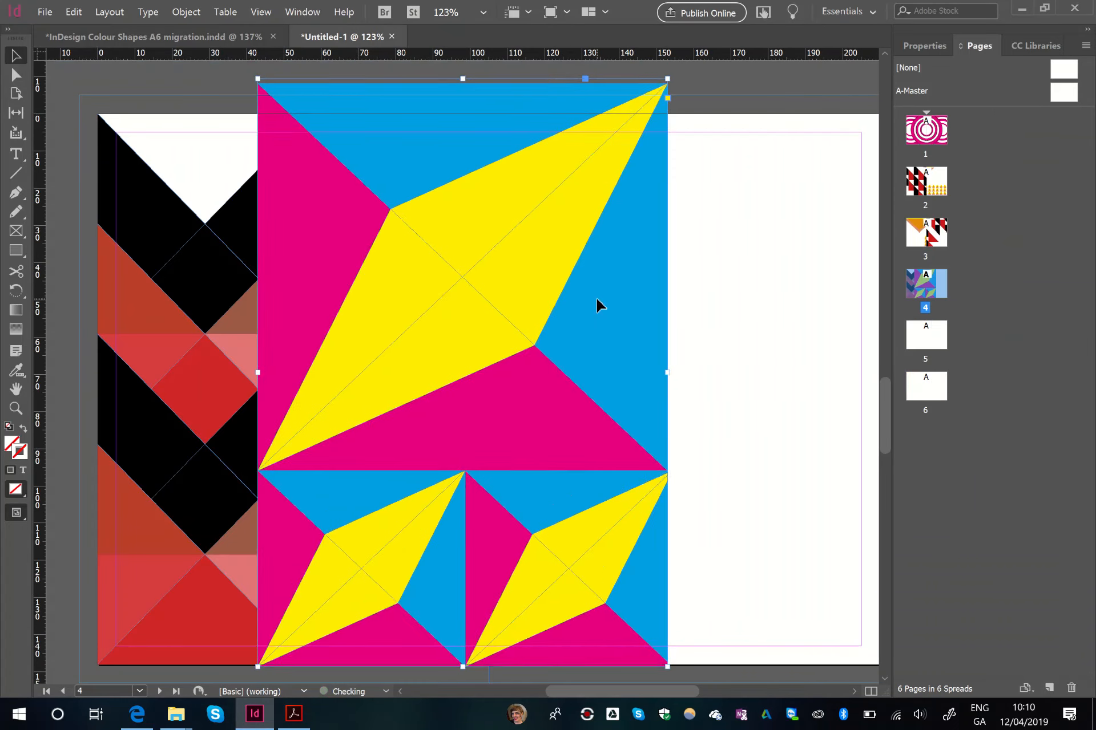
drag(675, 309, 517, 240)
drag(549, 289, 702, 270)
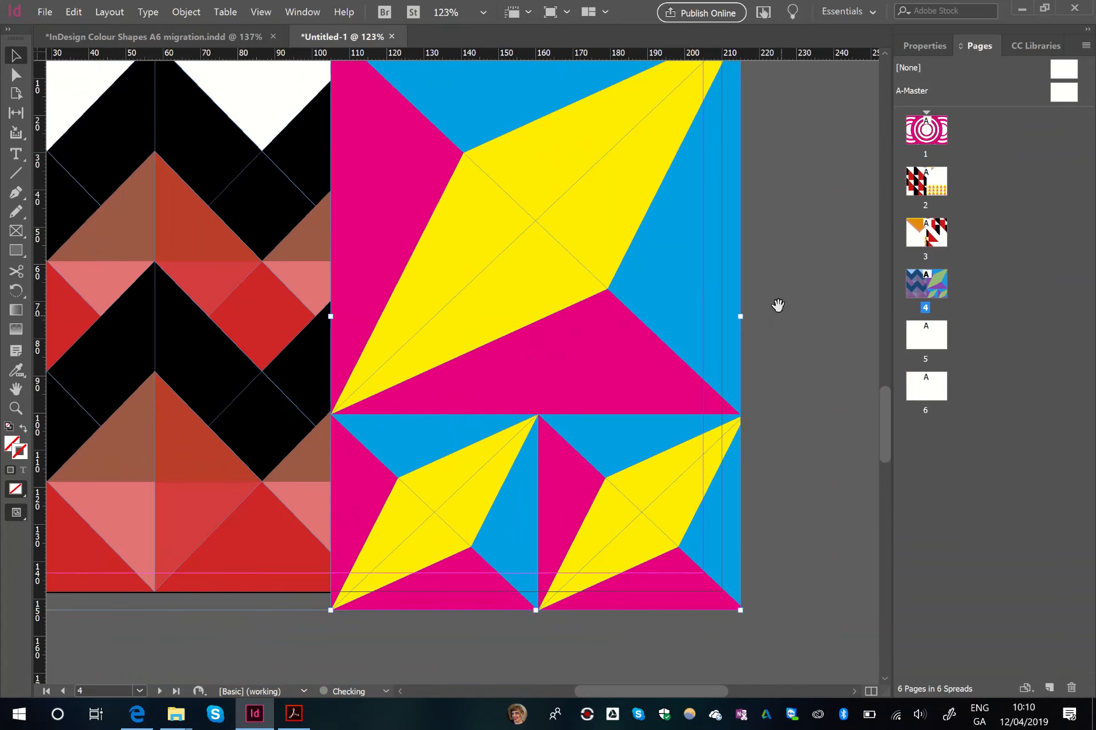
drag(778, 308, 844, 355)
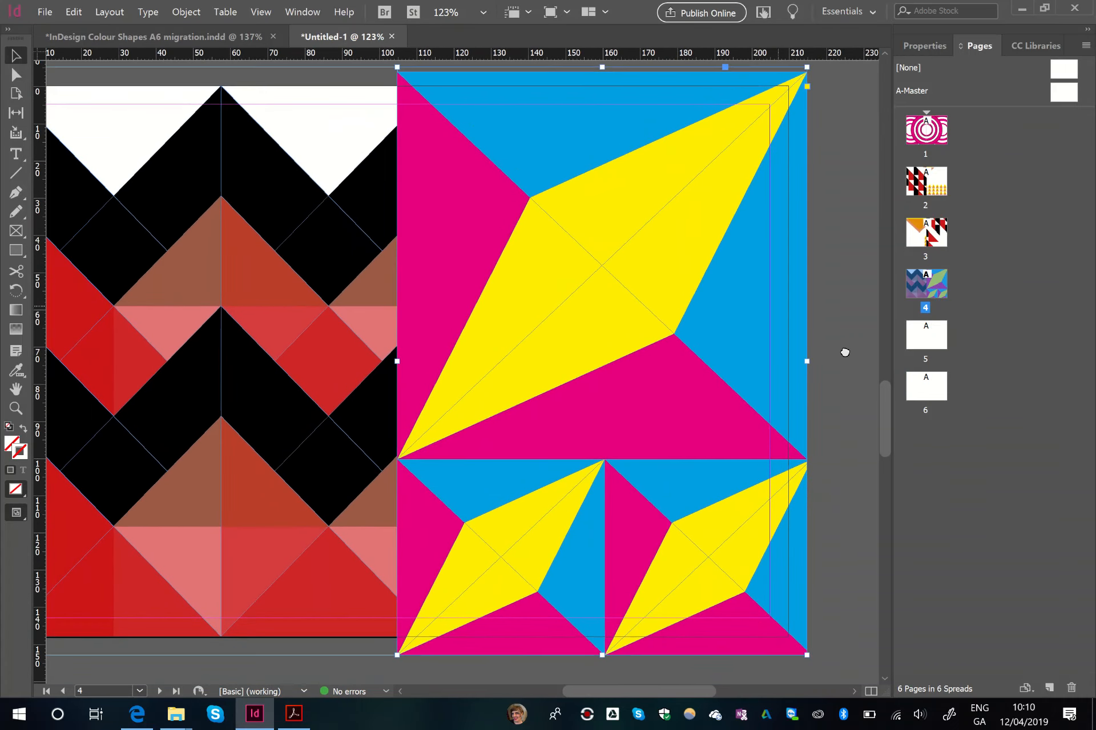
- Copy the booklet's page 8 artwork onto the left half of the new document's page 5, from bleed edge to centre
click(228, 40)
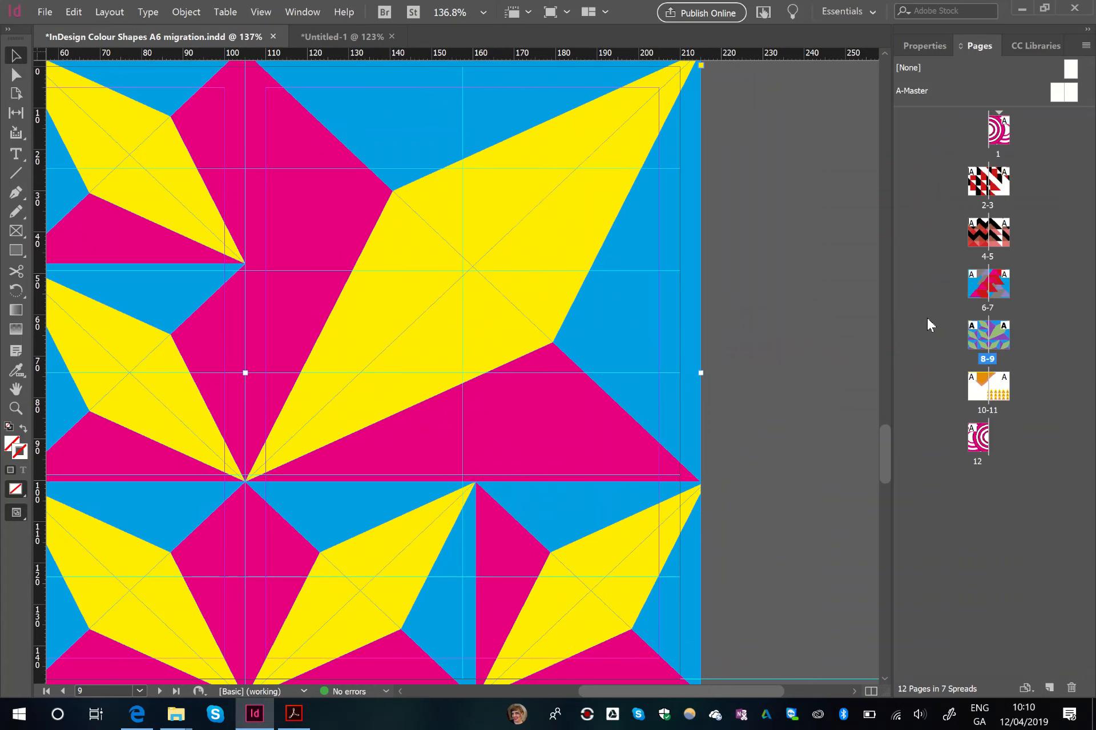
double_click(978, 341)
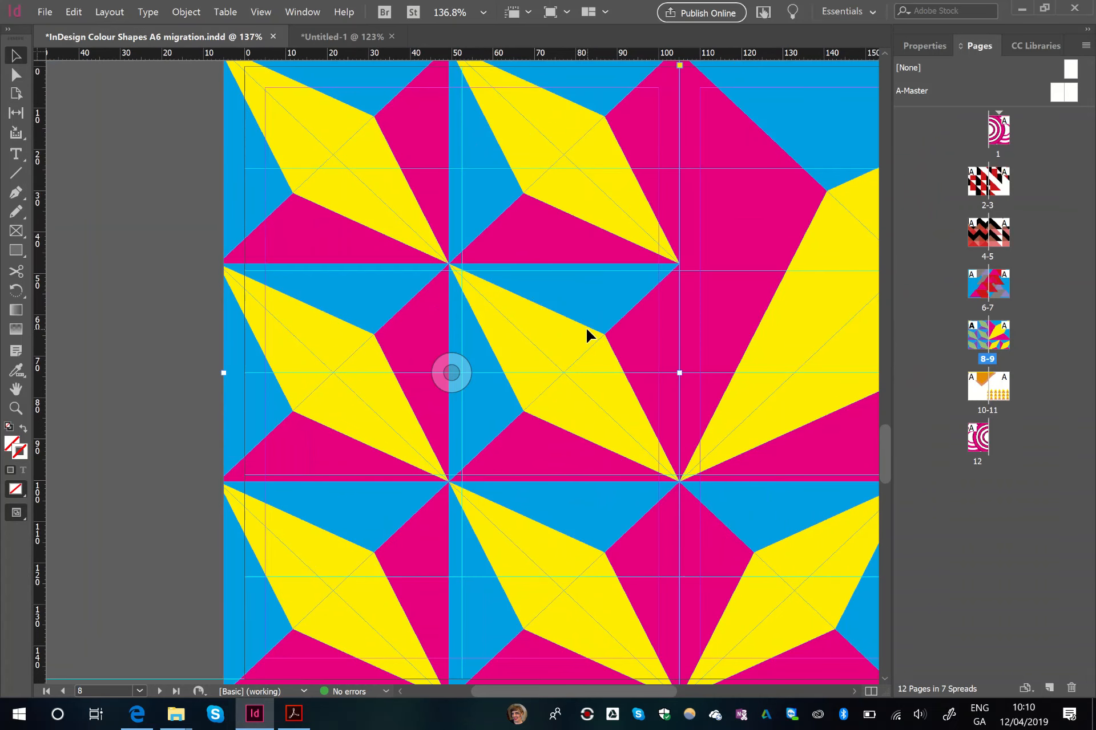
click(336, 37)
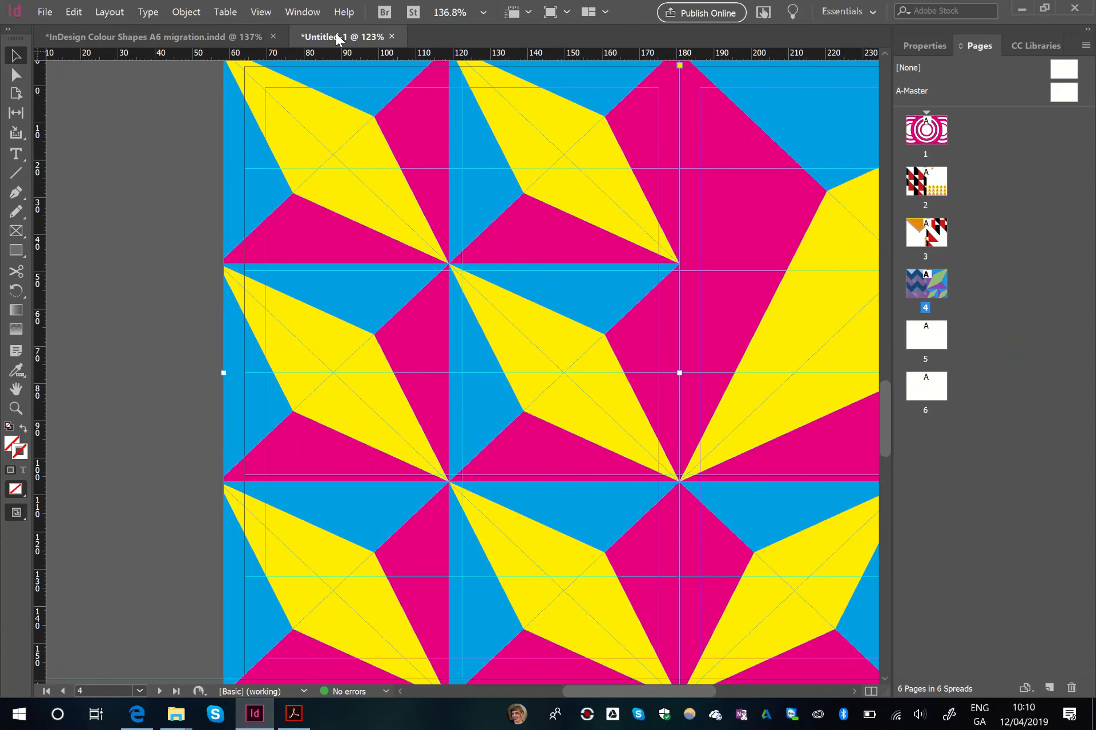
scroll(435, 291, down, 10)
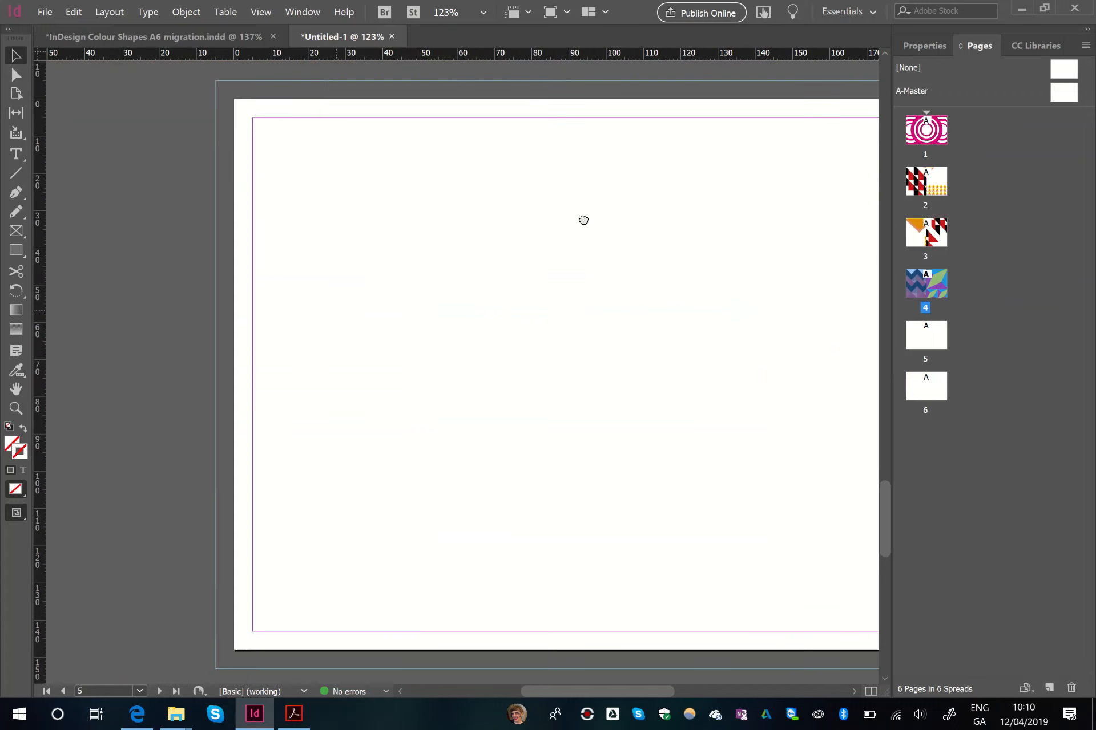
key(ctrl+v)
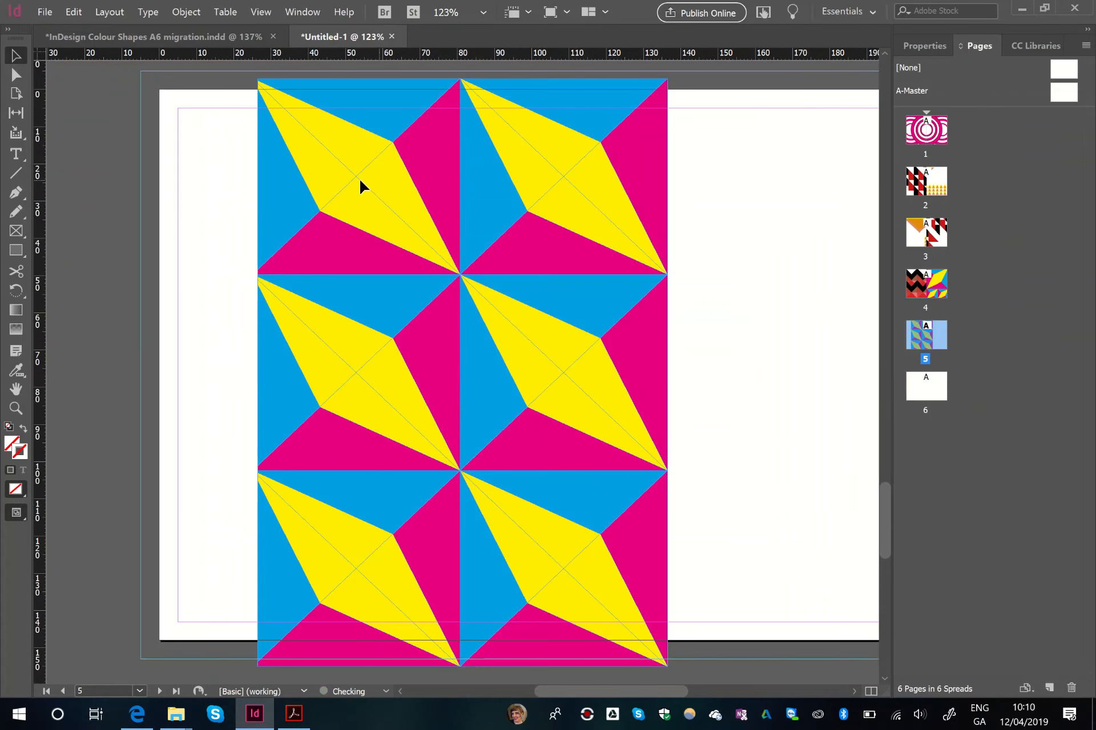
drag(359, 186, 265, 176)
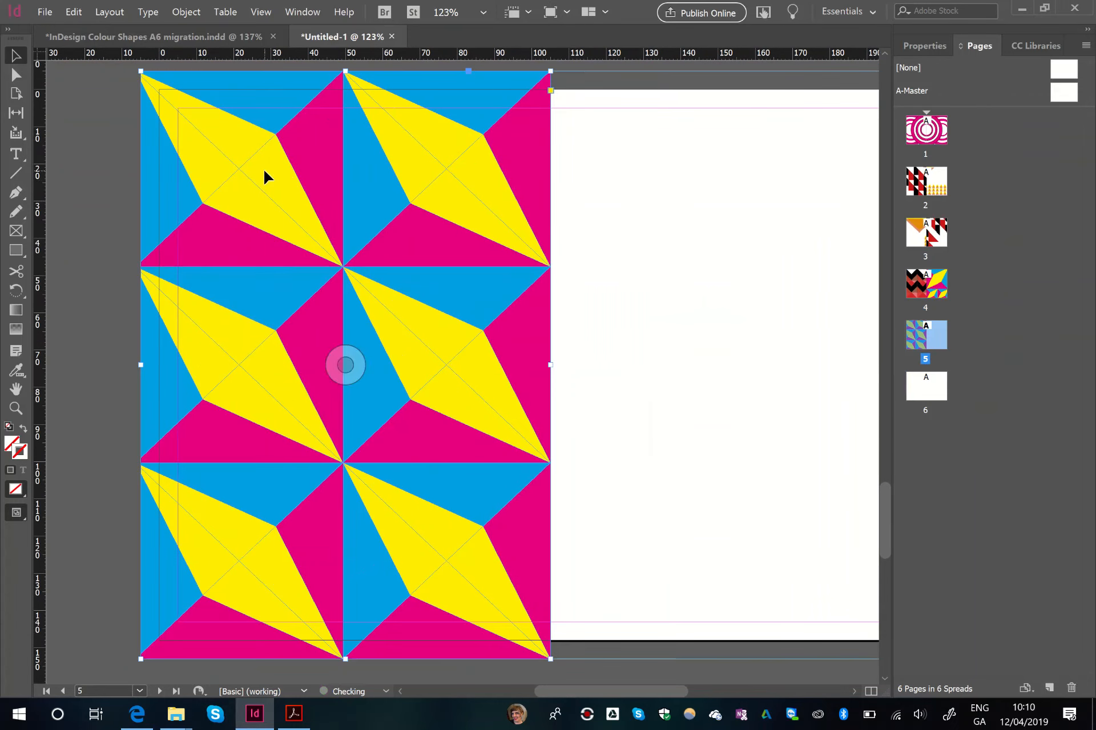
drag(643, 271, 598, 267)
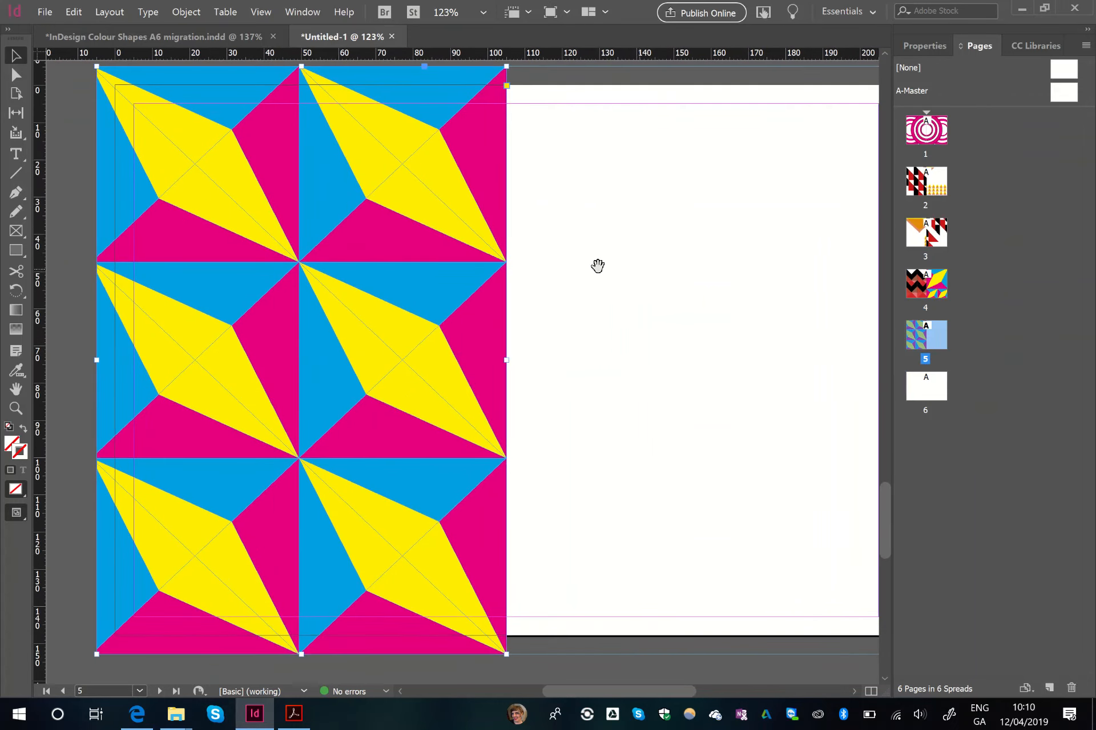
- Copy the booklet's page 5 artwork onto the right half of the new document's page 5, from centre to bleed edge
click(200, 42)
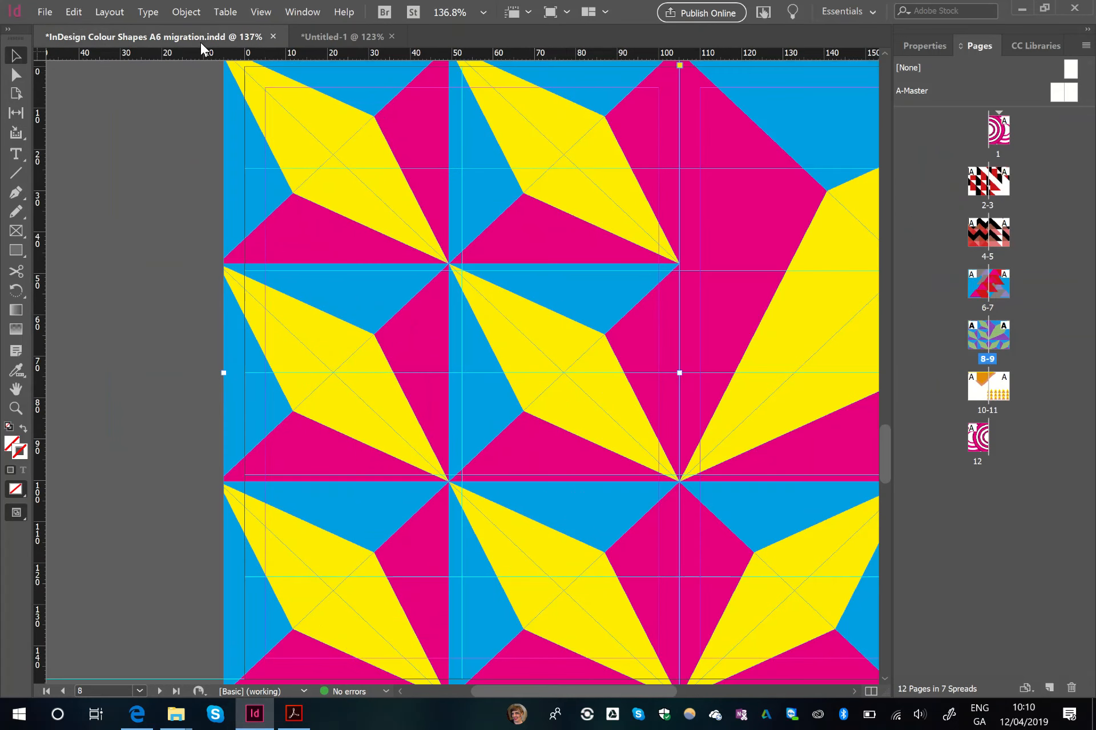
double_click(1009, 240)
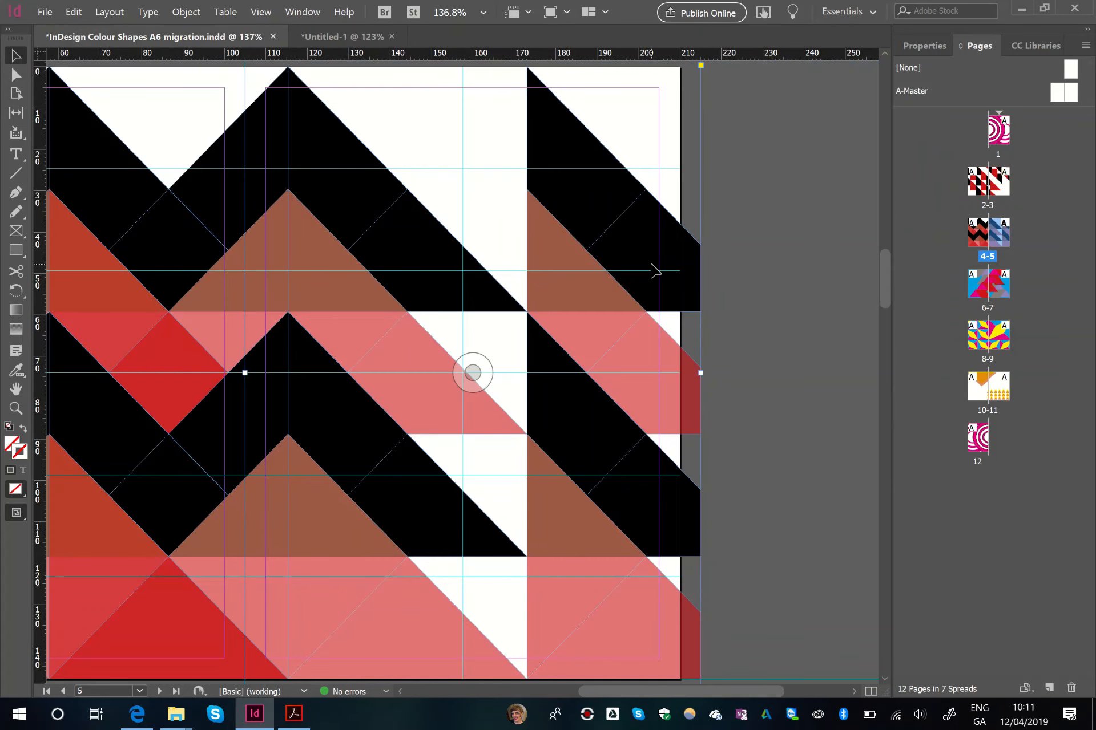
click(354, 37)
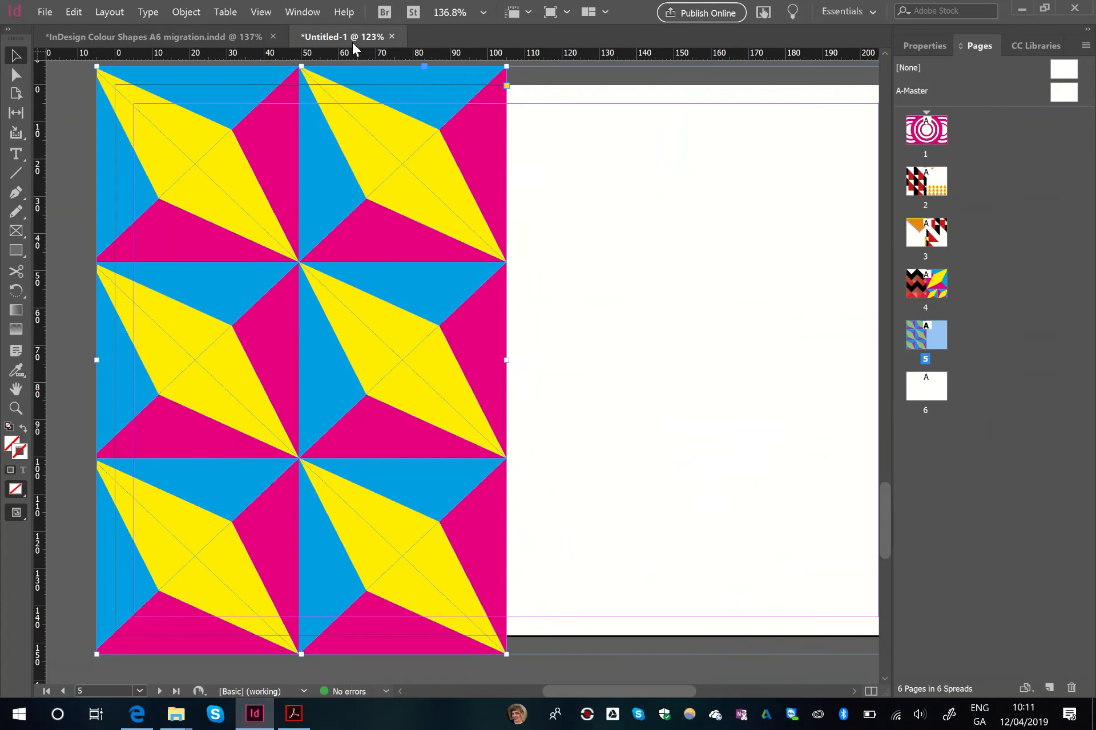
key(ctrl+v)
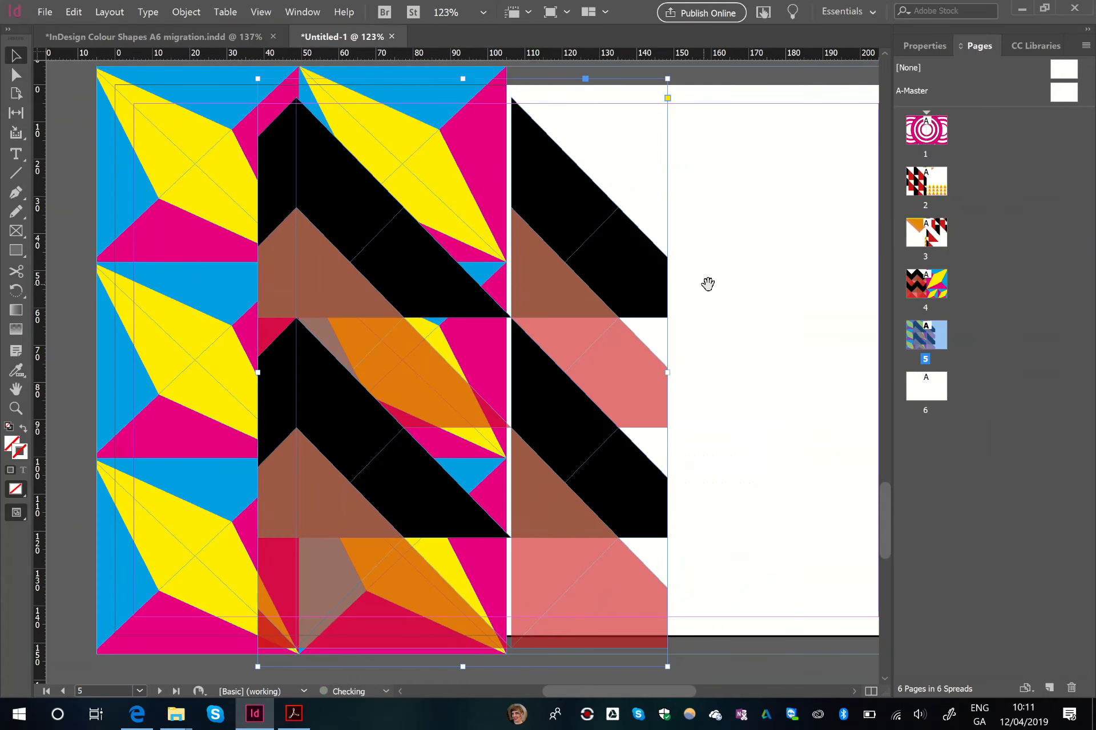
drag(707, 283, 564, 276)
drag(472, 254, 720, 242)
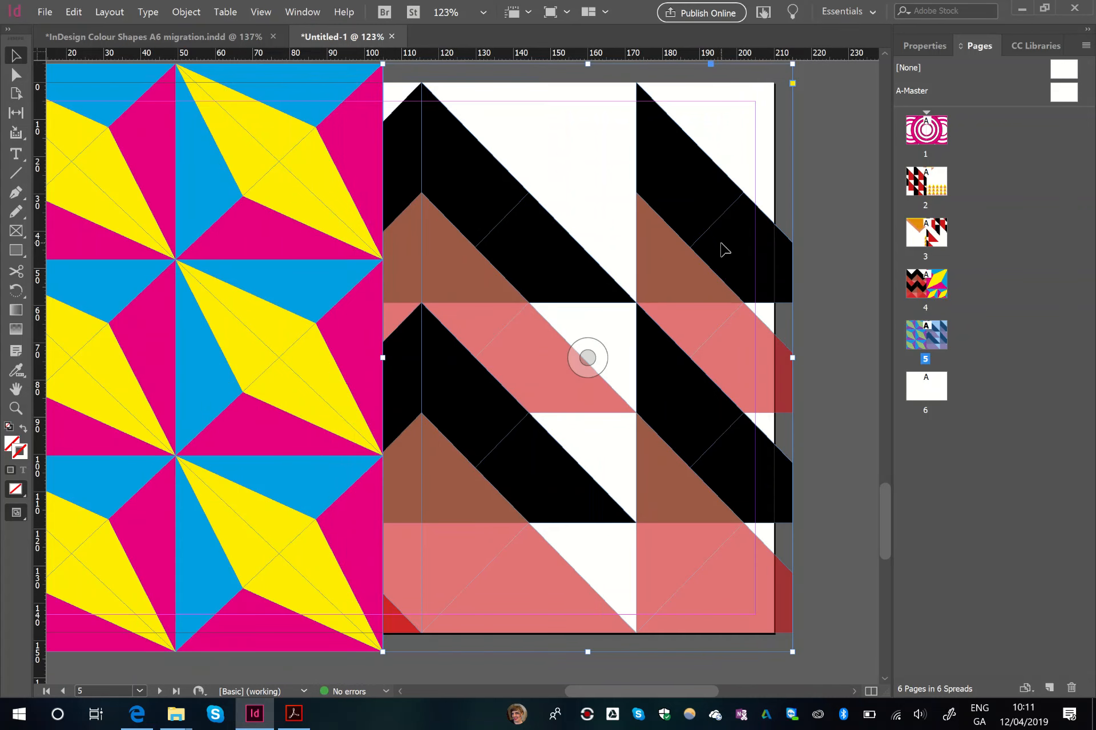
- Copy the booklet's pages 6-7 spread artwork onto the new document's page 6, aligned to the bleed edges
click(200, 39)
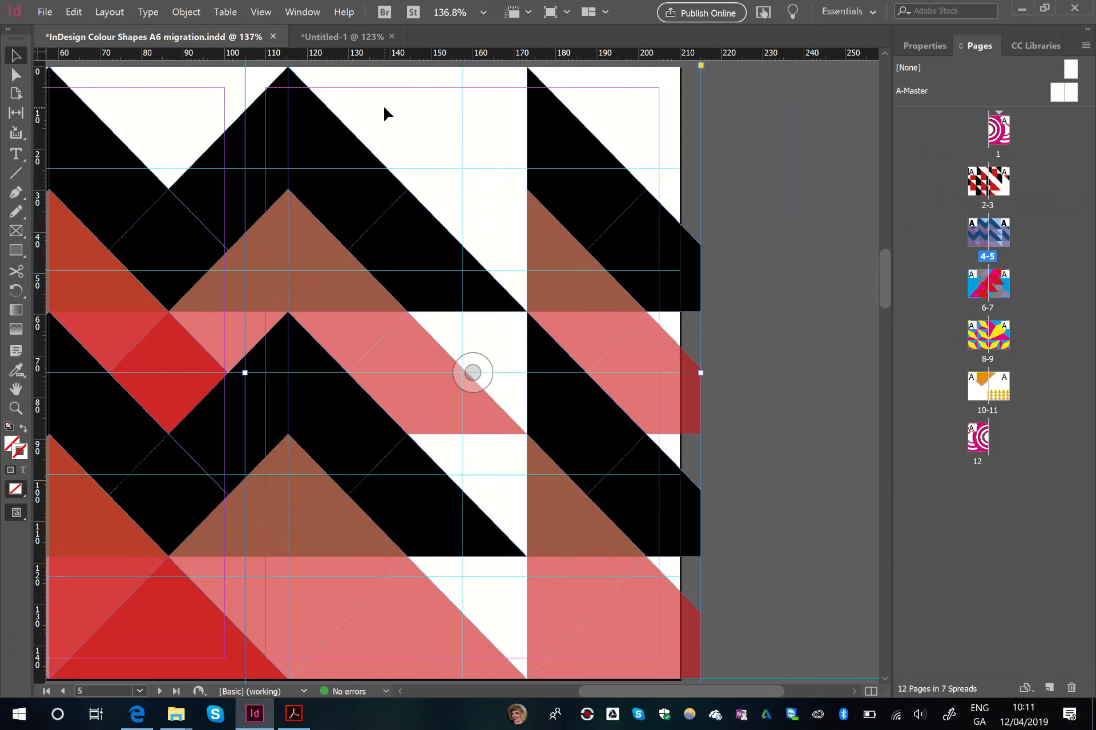
click(311, 37)
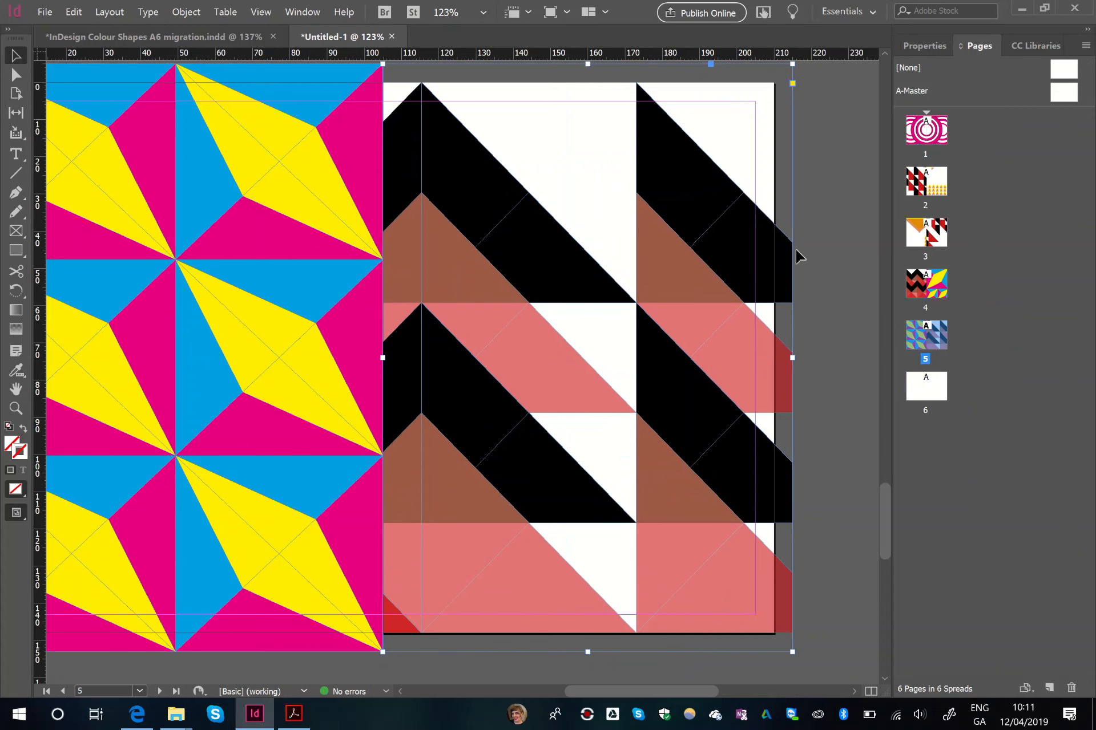
click(240, 36)
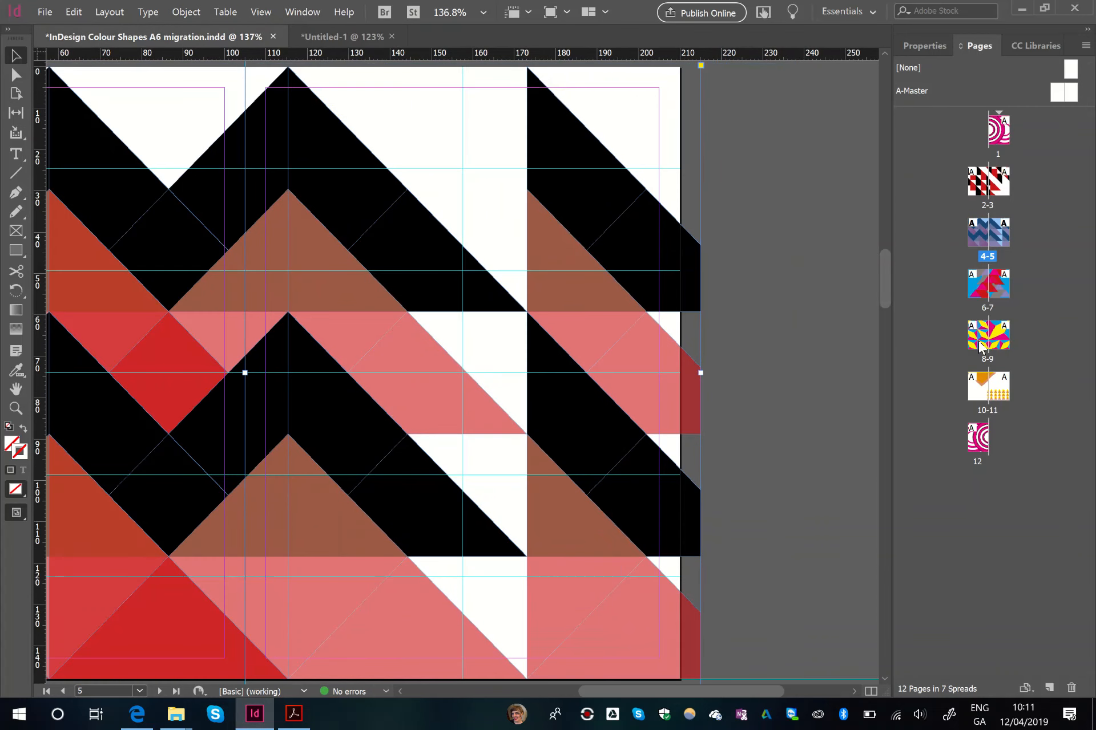
double_click(977, 290)
drag(448, 372, 279, 370)
click(693, 370)
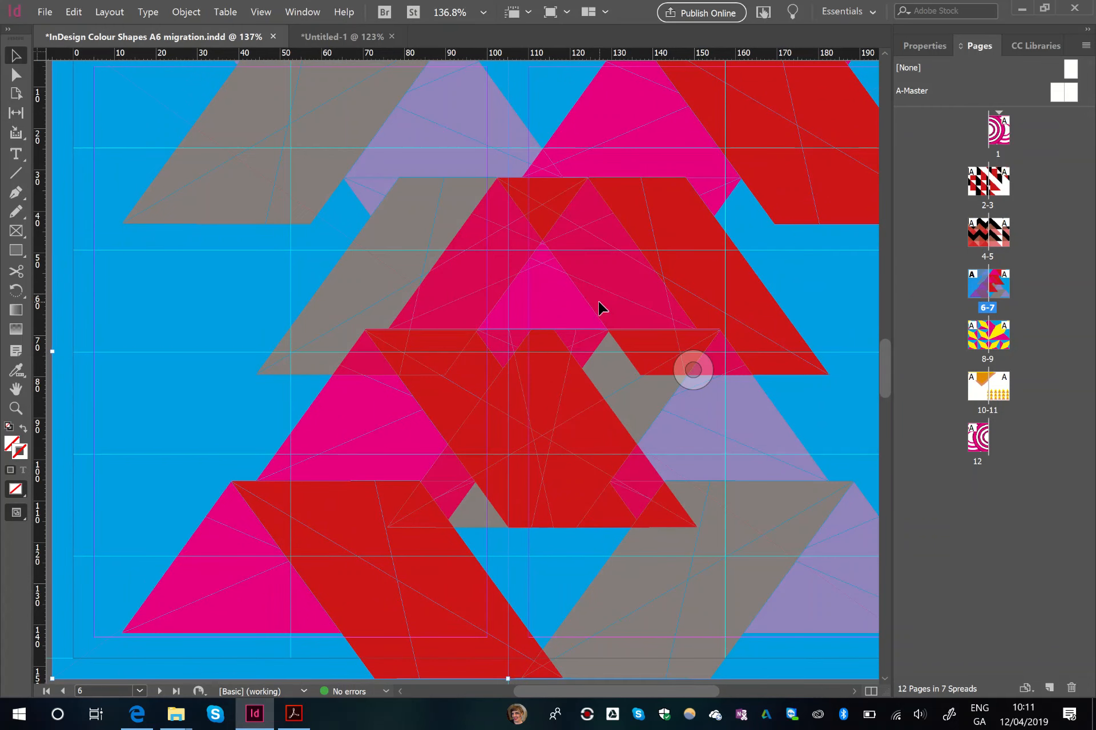
click(343, 36)
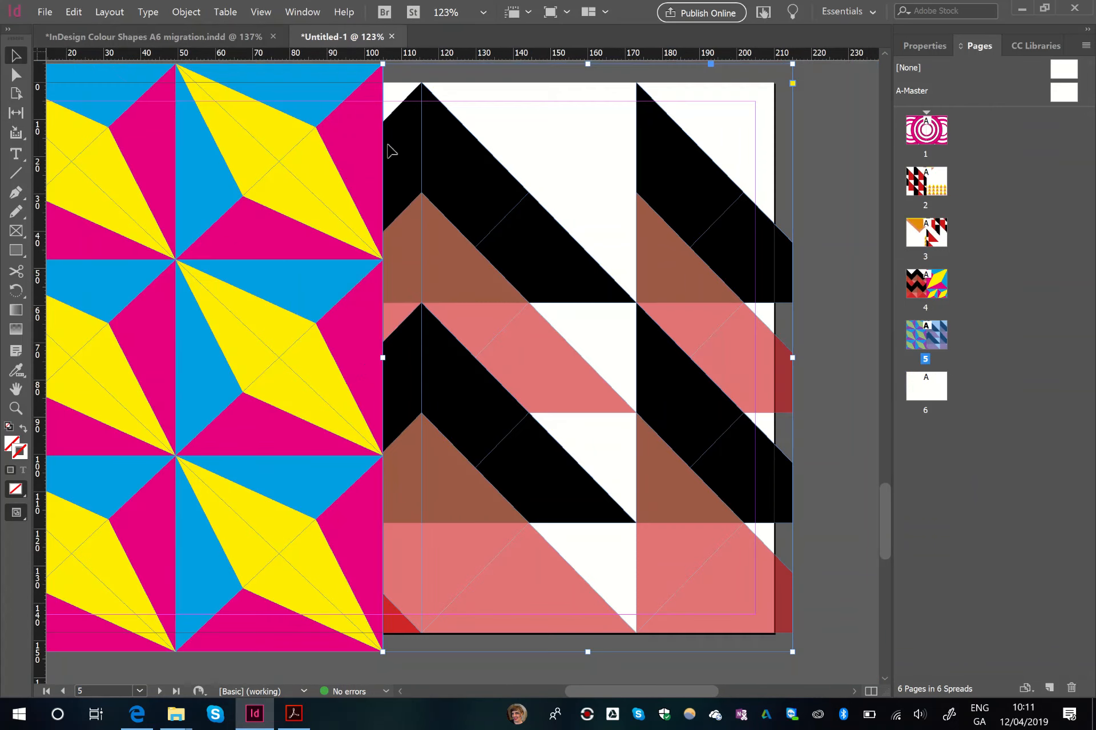
drag(557, 256, 560, 234)
scroll(560, 234, down, 15)
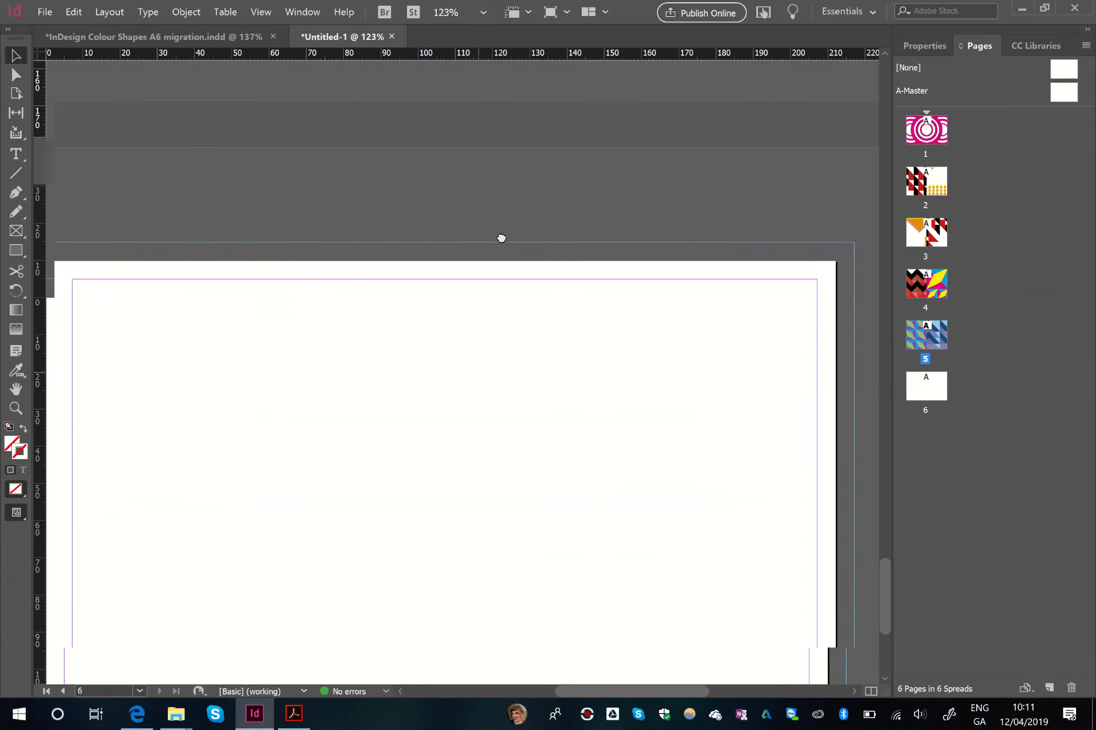
drag(508, 119, 504, 100)
key(ctrl+v)
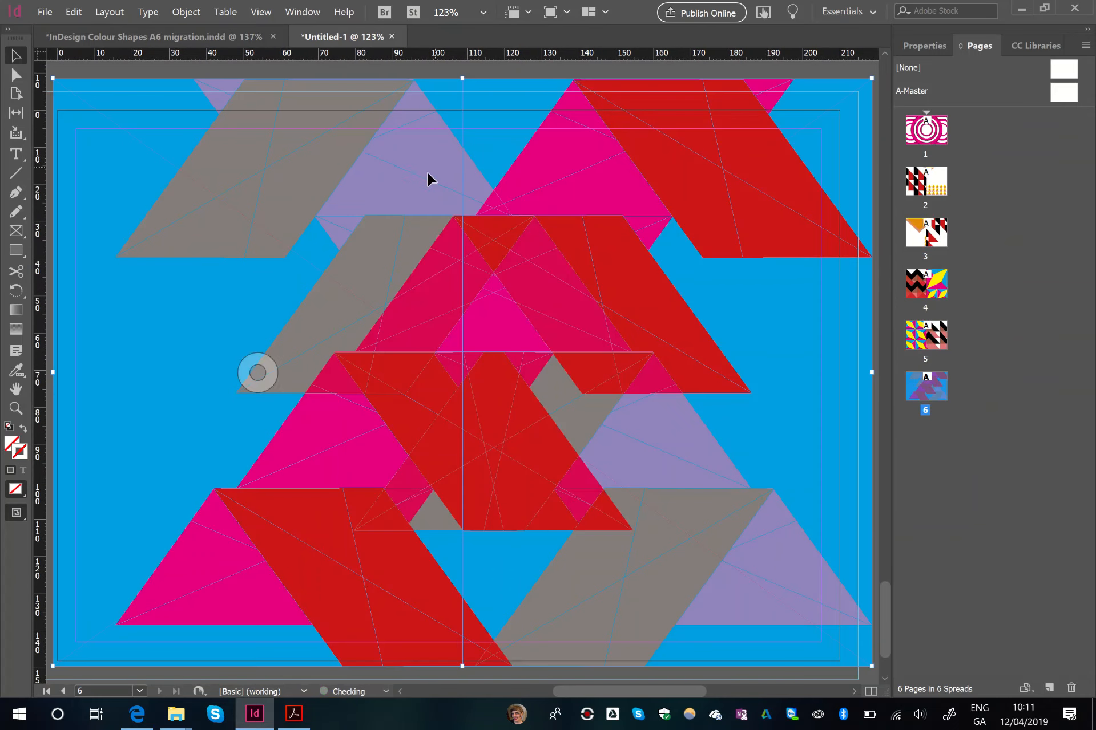
drag(343, 167, 386, 156)
- Review the imposed pages of the new document at 100% zoom, checking each artwork pair's placement and bleed
key(ctrl+alt+space)
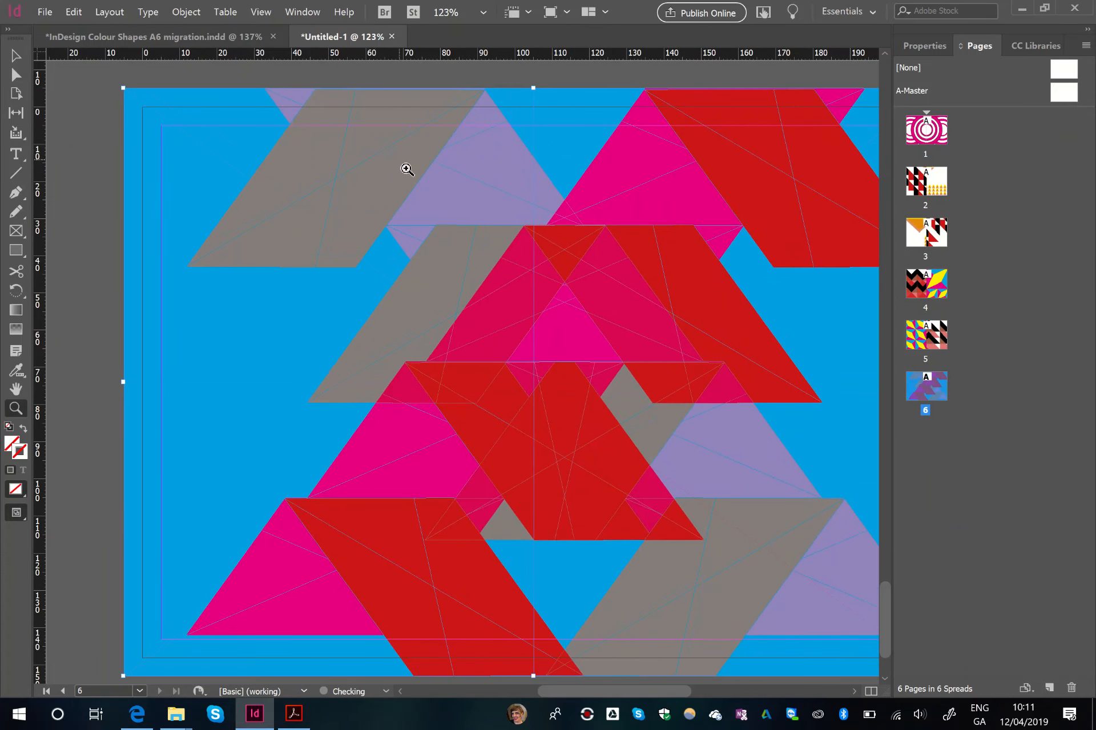
click(487, 218)
scroll(546, 313, down, 2)
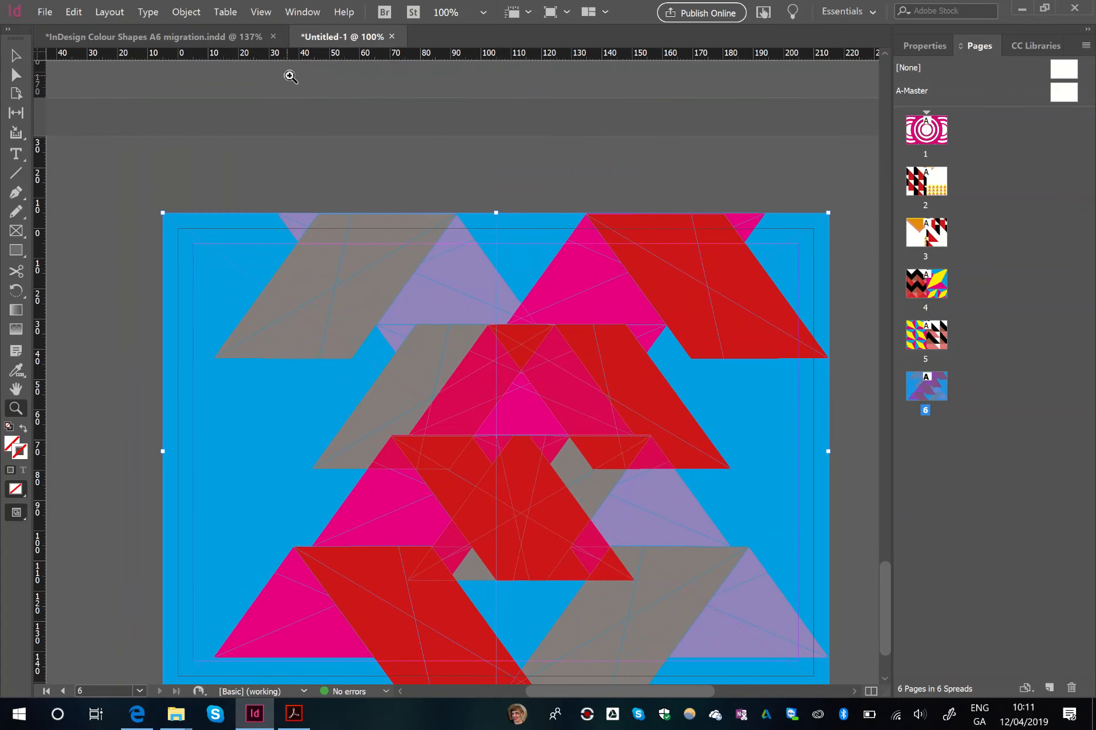
click(16, 56)
double_click(930, 137)
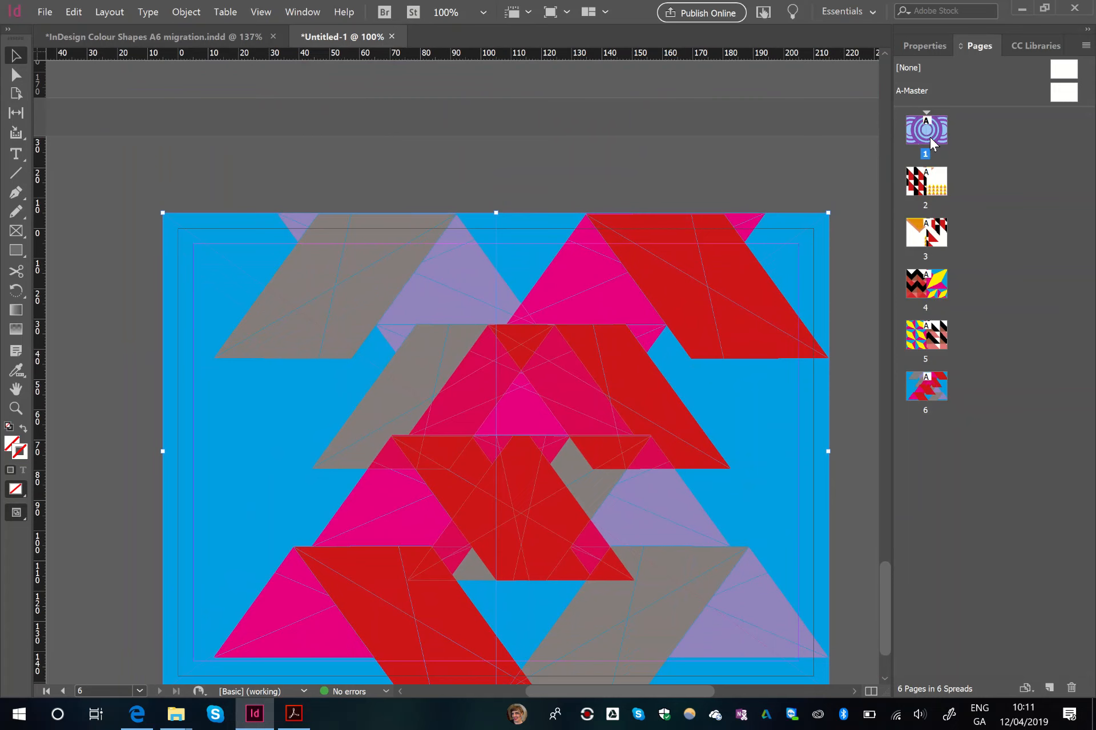
double_click(925, 182)
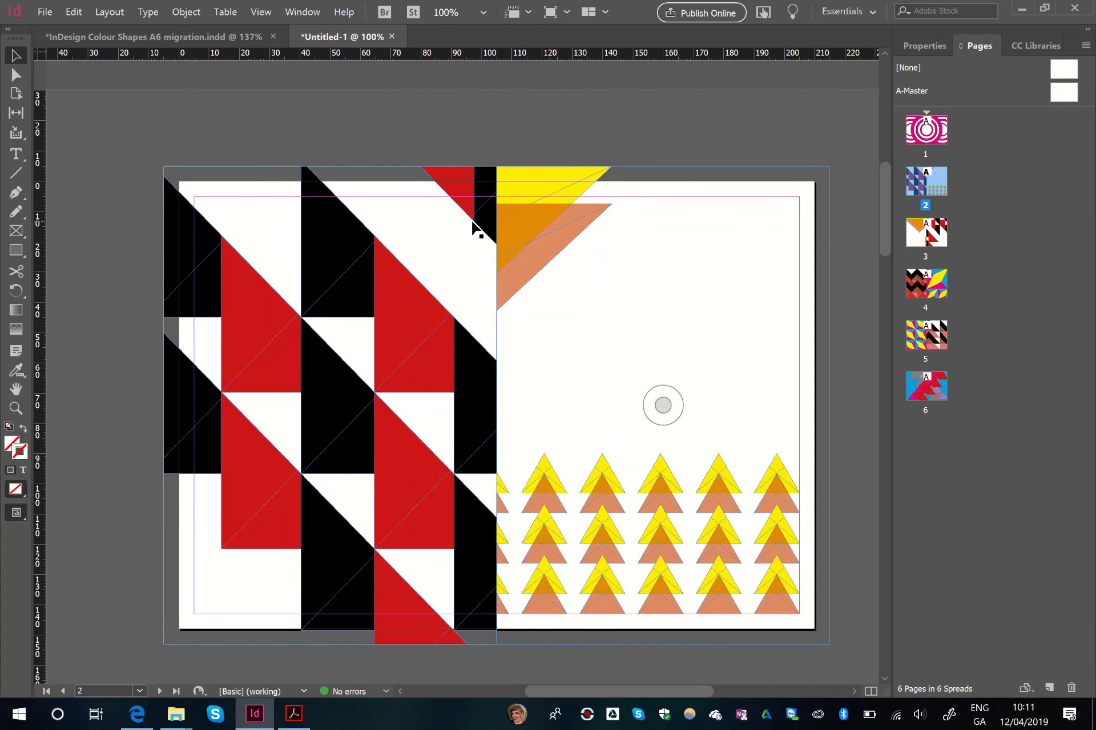
scroll(468, 254, down, 15)
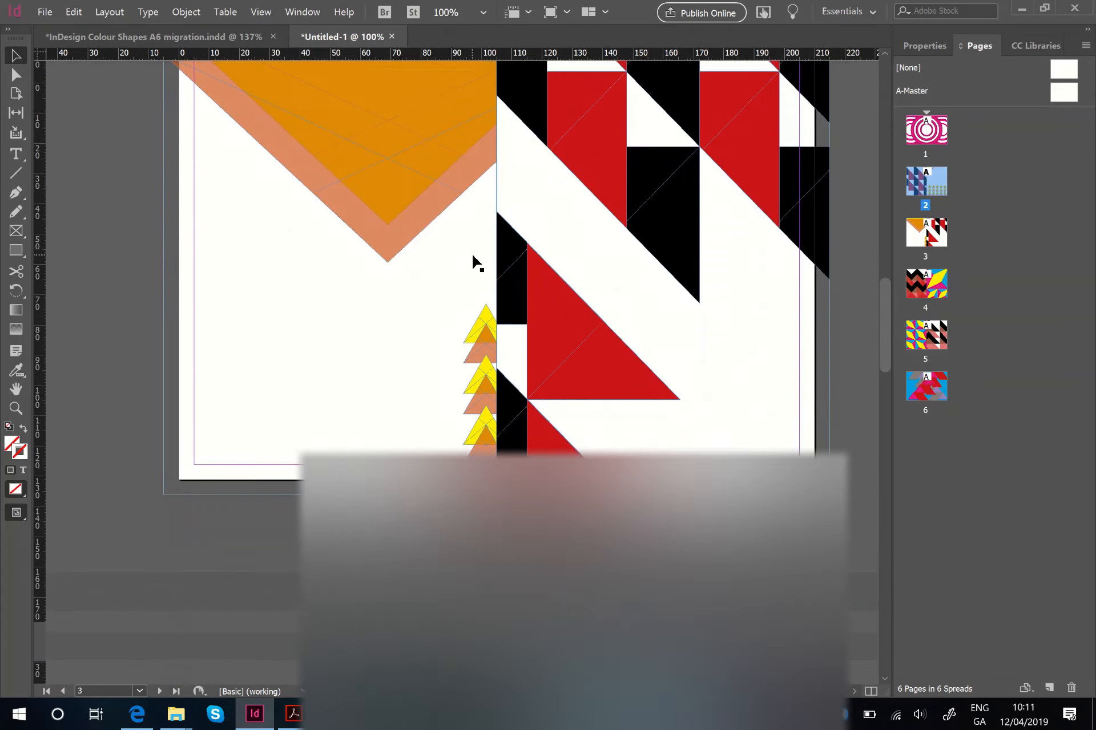
scroll(473, 254, down, 12)
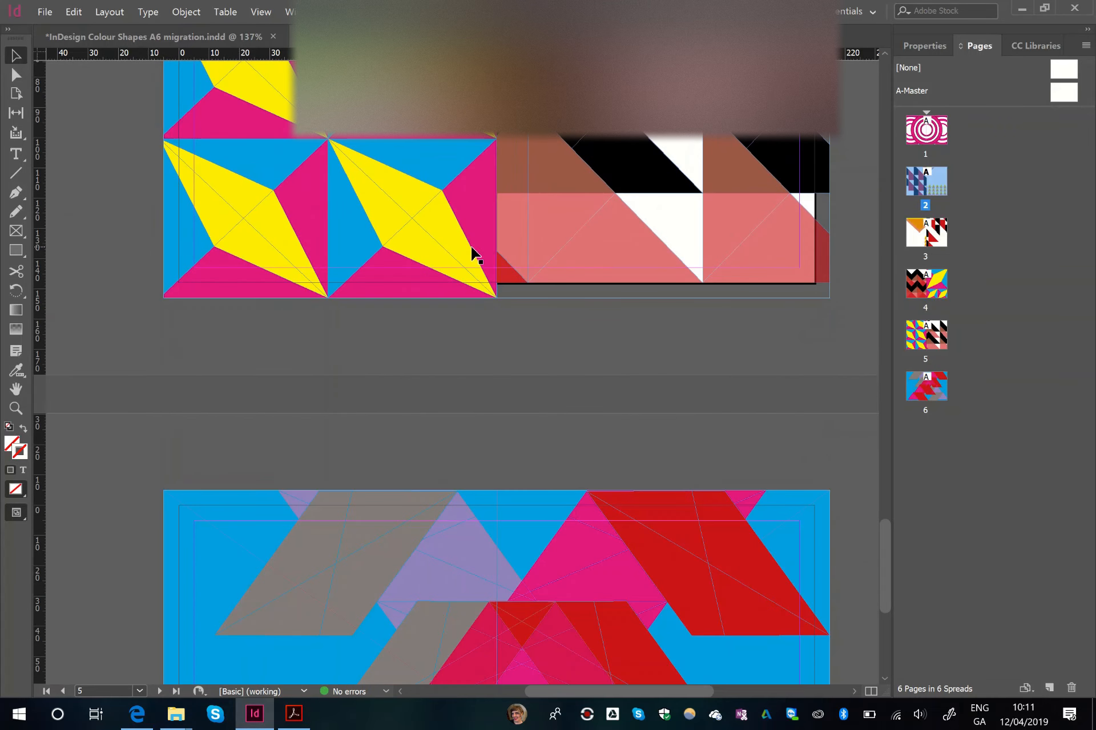
scroll(473, 254, up, 3)
scroll(378, 118, up, 7)
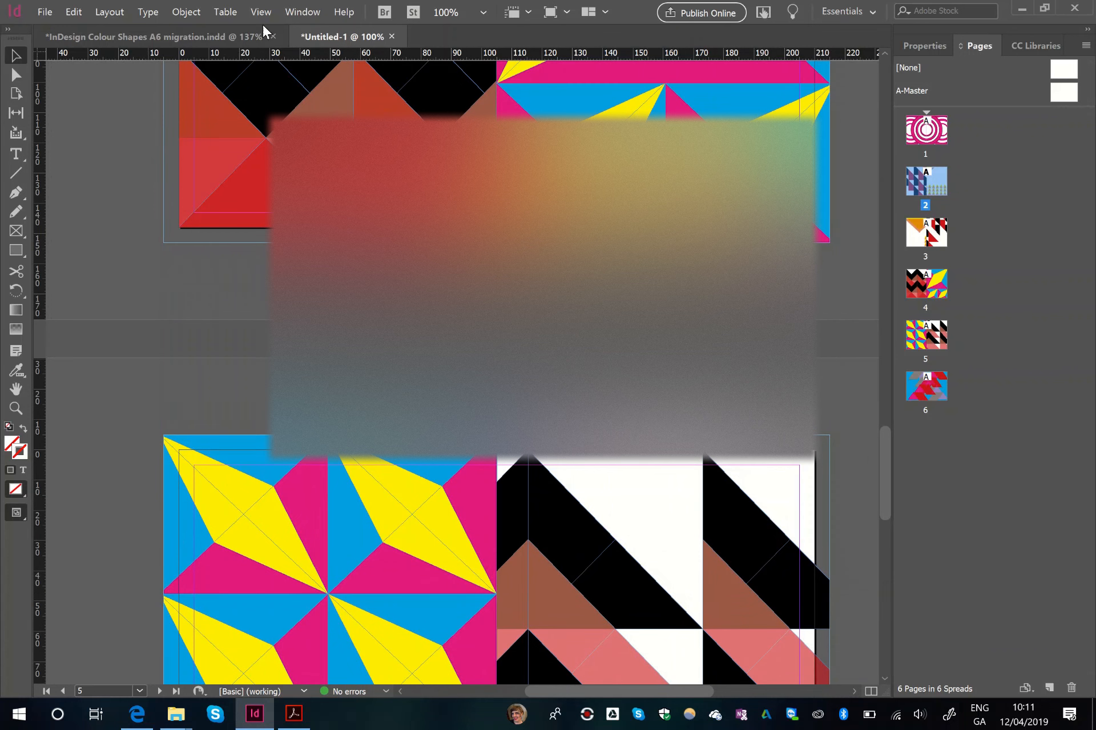
- Export all pages as the print PDF "InDesign Colour Shapes Linear MockUp", with crop marks and the document bleed settings
click(44, 11)
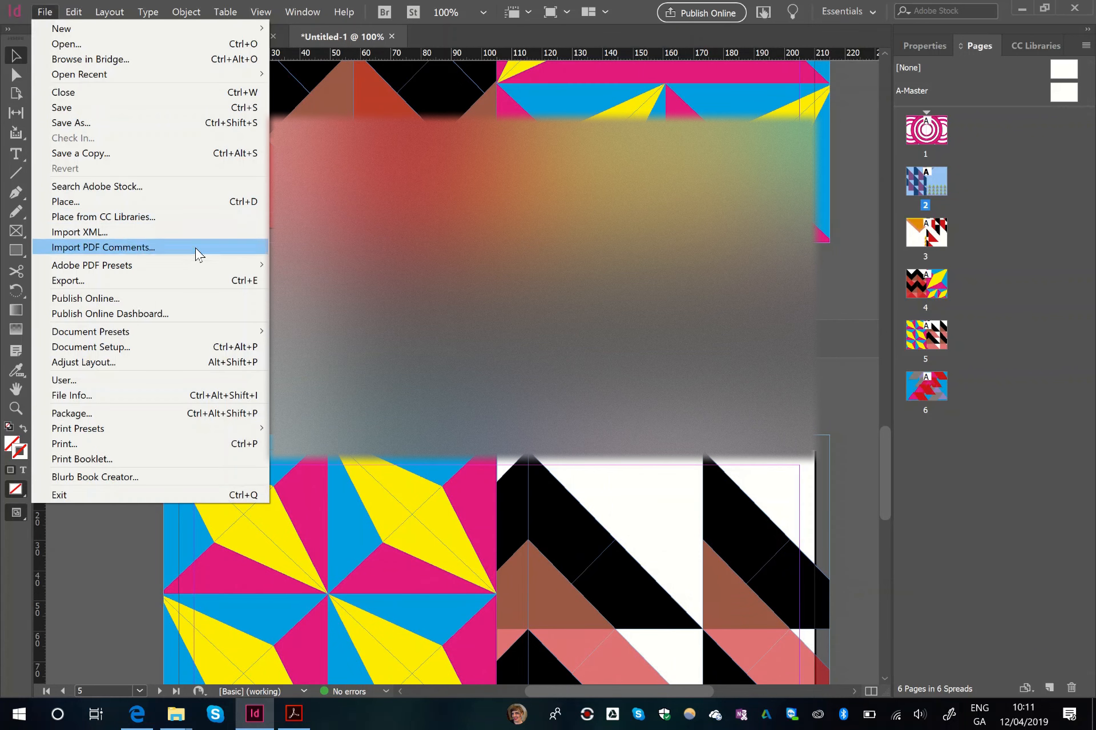
click(244, 283)
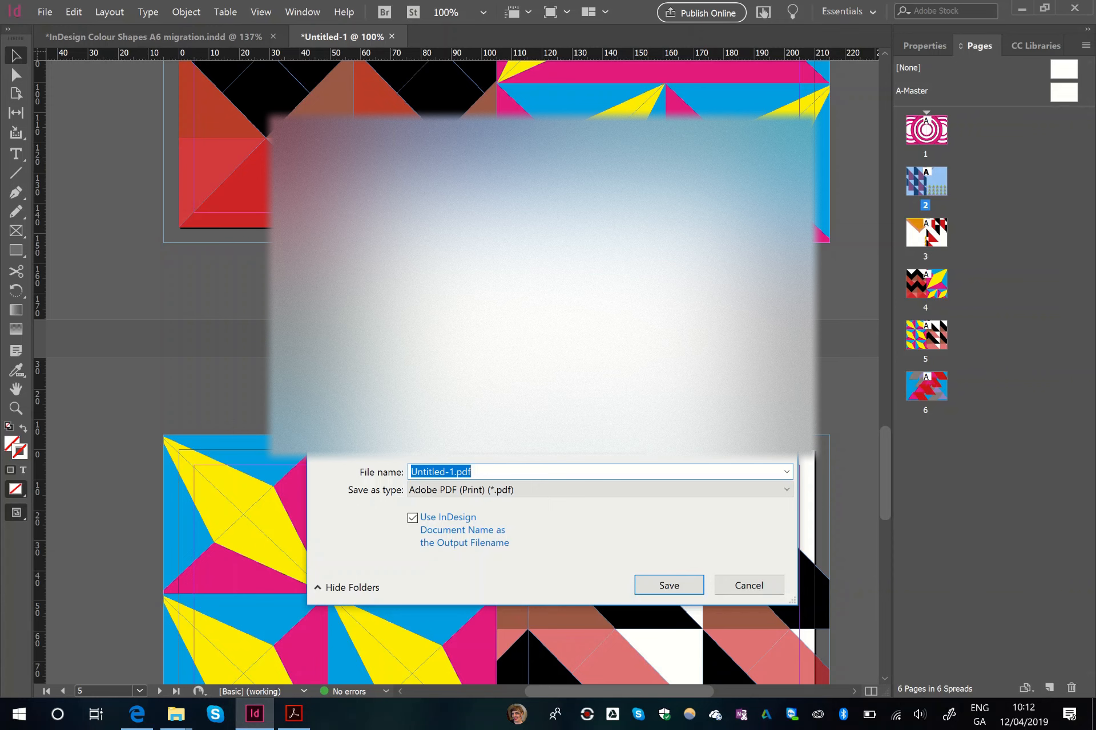
click(360, 285)
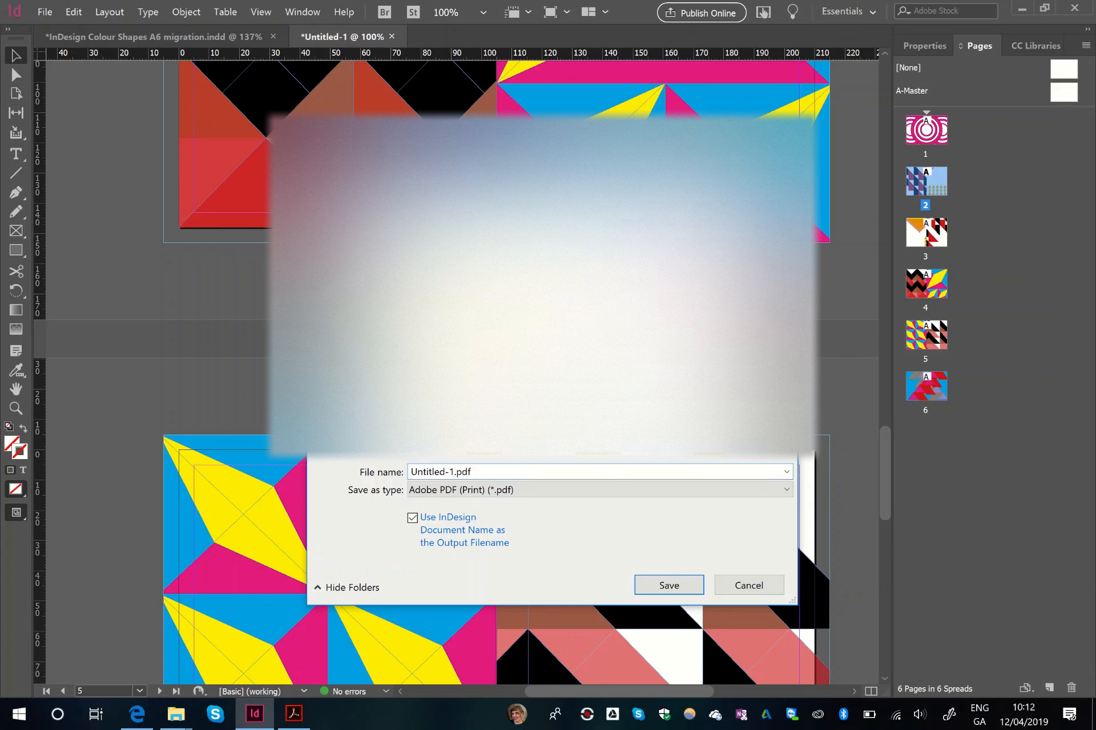
double_click(711, 273)
drag(476, 474, 392, 464)
click(454, 472)
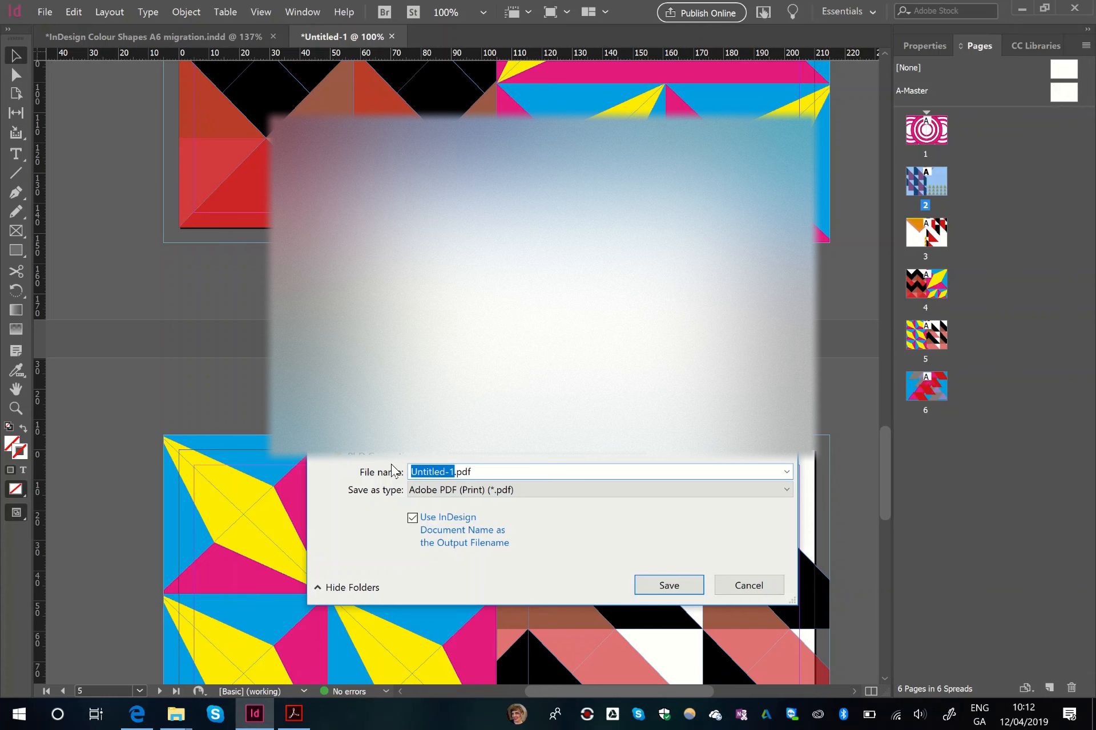
text(Moc)
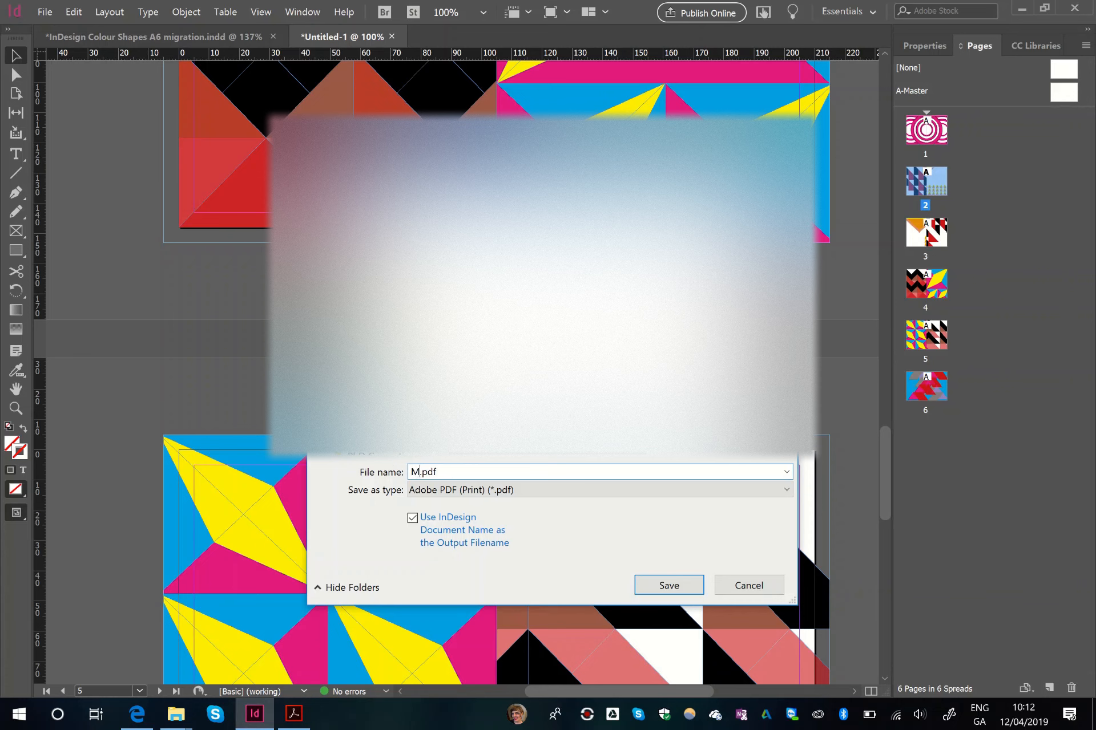
key(BackSpace)
text(Linear Mockup Shapes)
click(662, 586)
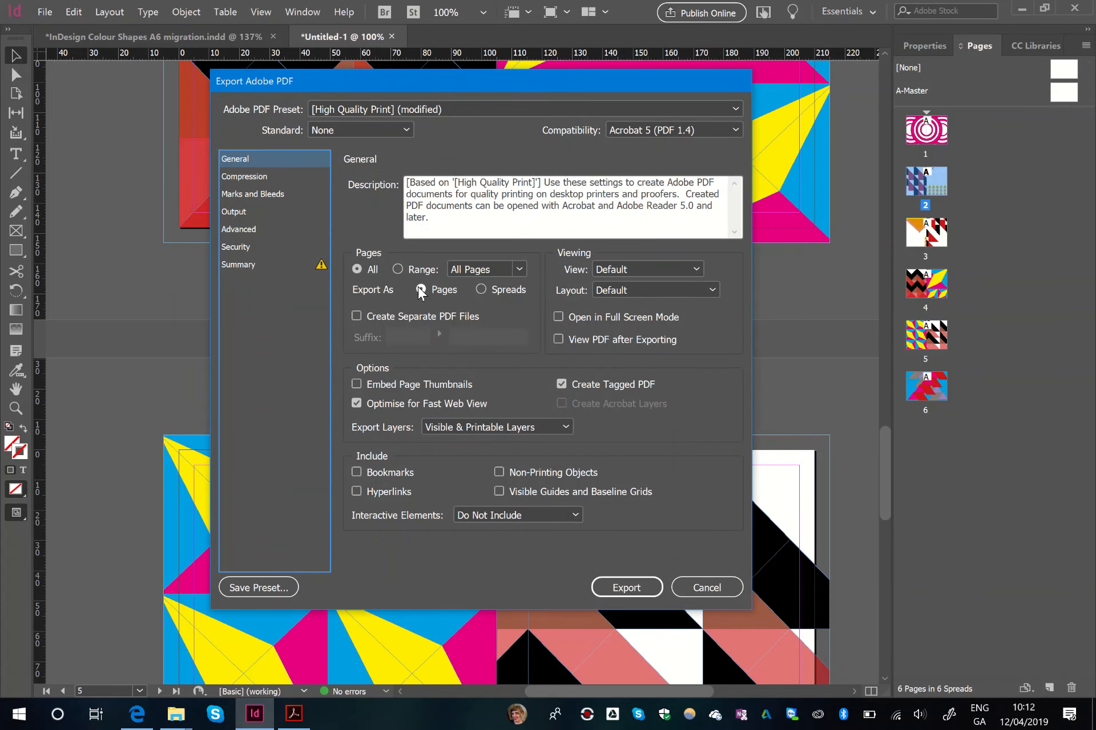
click(281, 198)
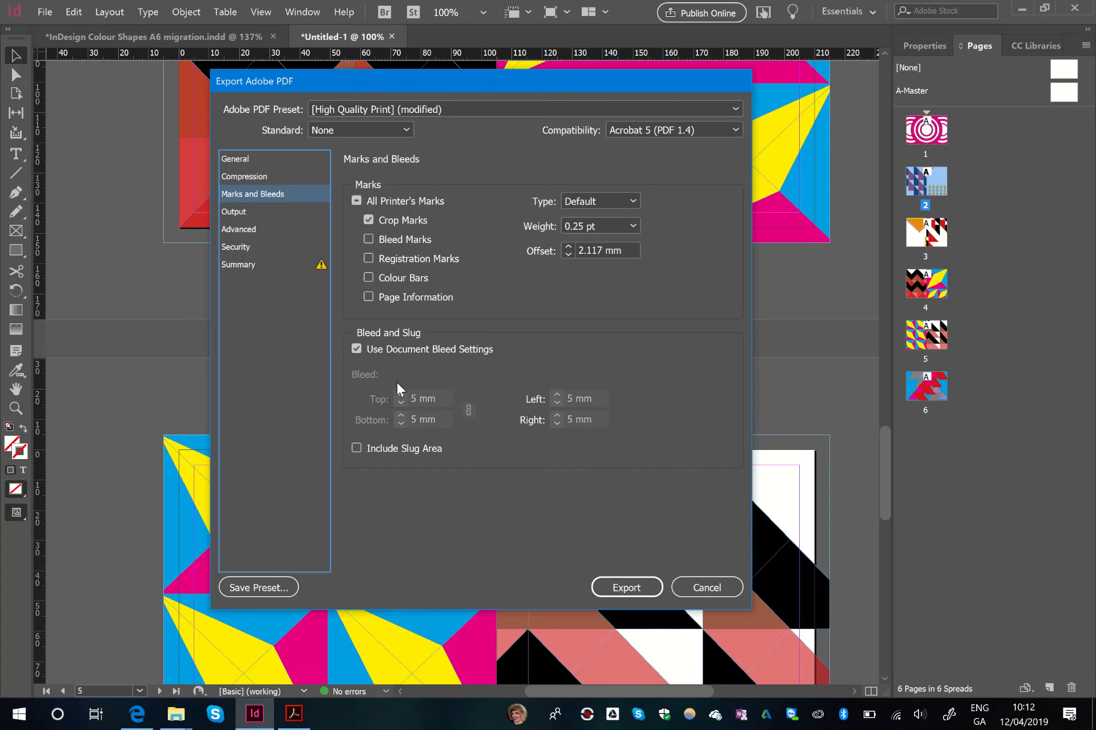
click(626, 588)
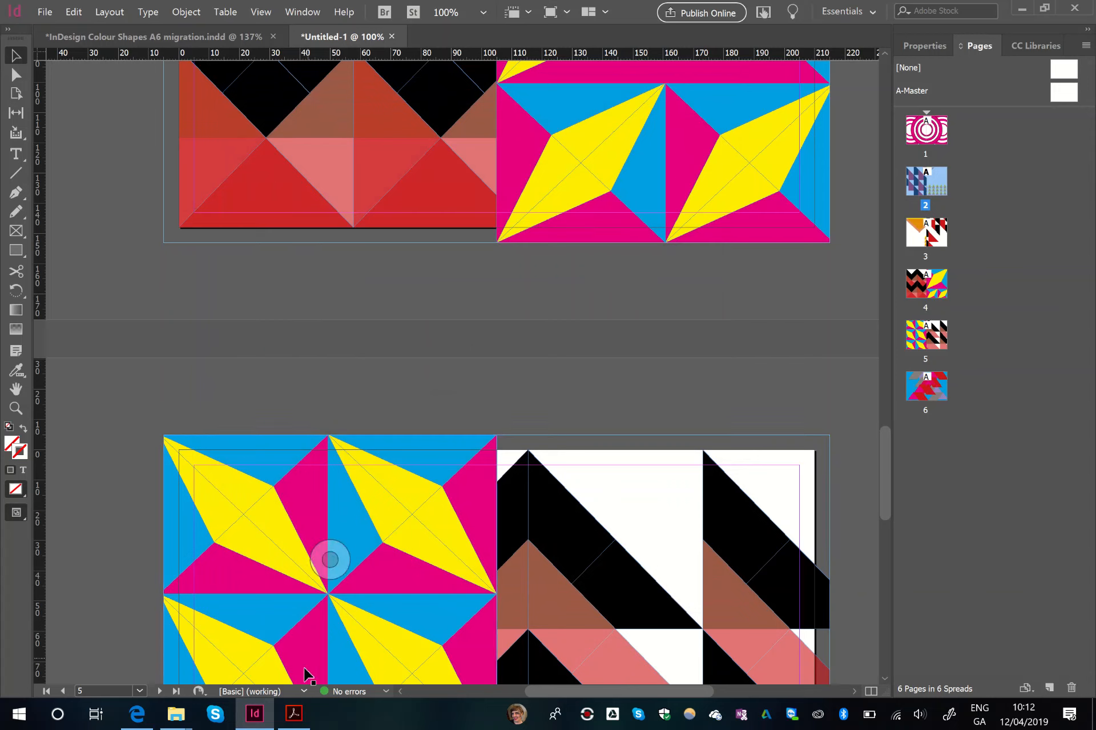
- Switch to Acrobat and check the exported mock-up PDF's artwork pages and crop marks
click(303, 713)
scroll(411, 499, up, 2)
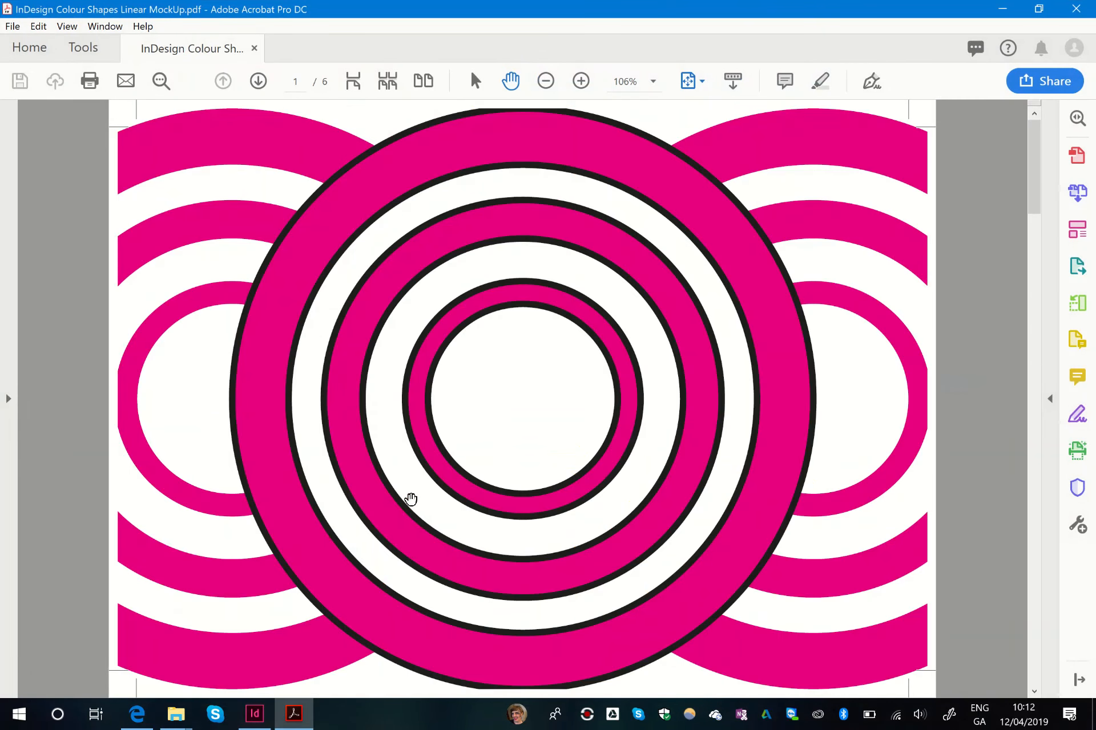
scroll(410, 499, down, 2)
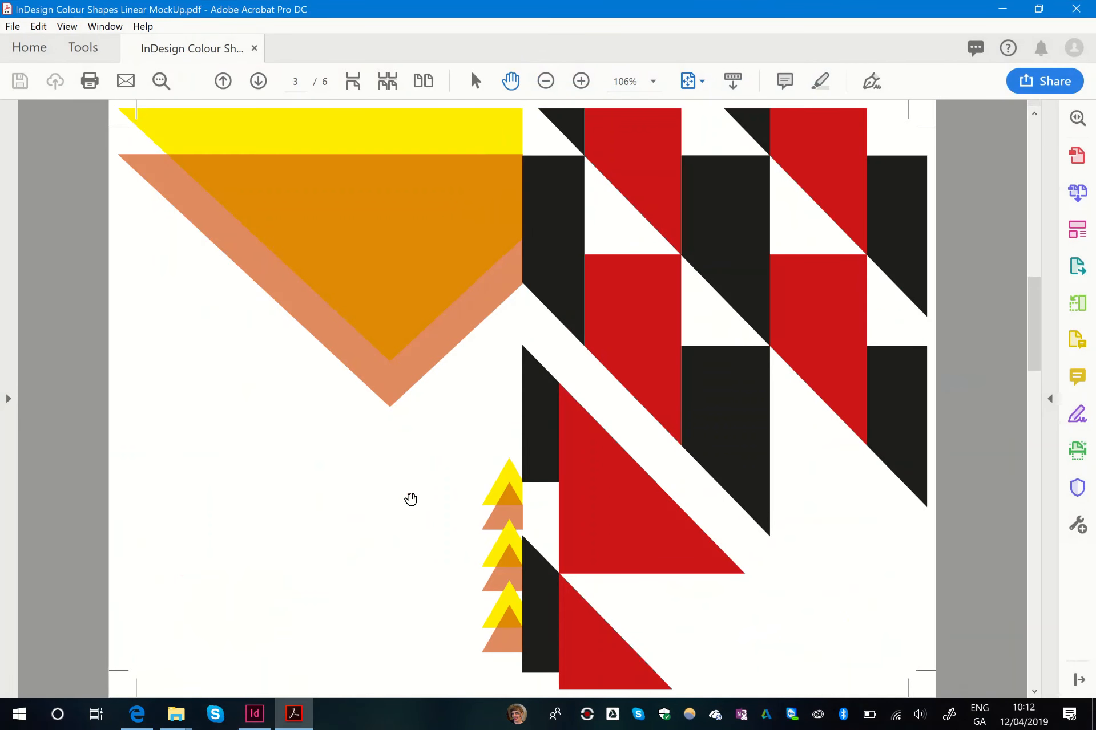
scroll(410, 499, up, 2)
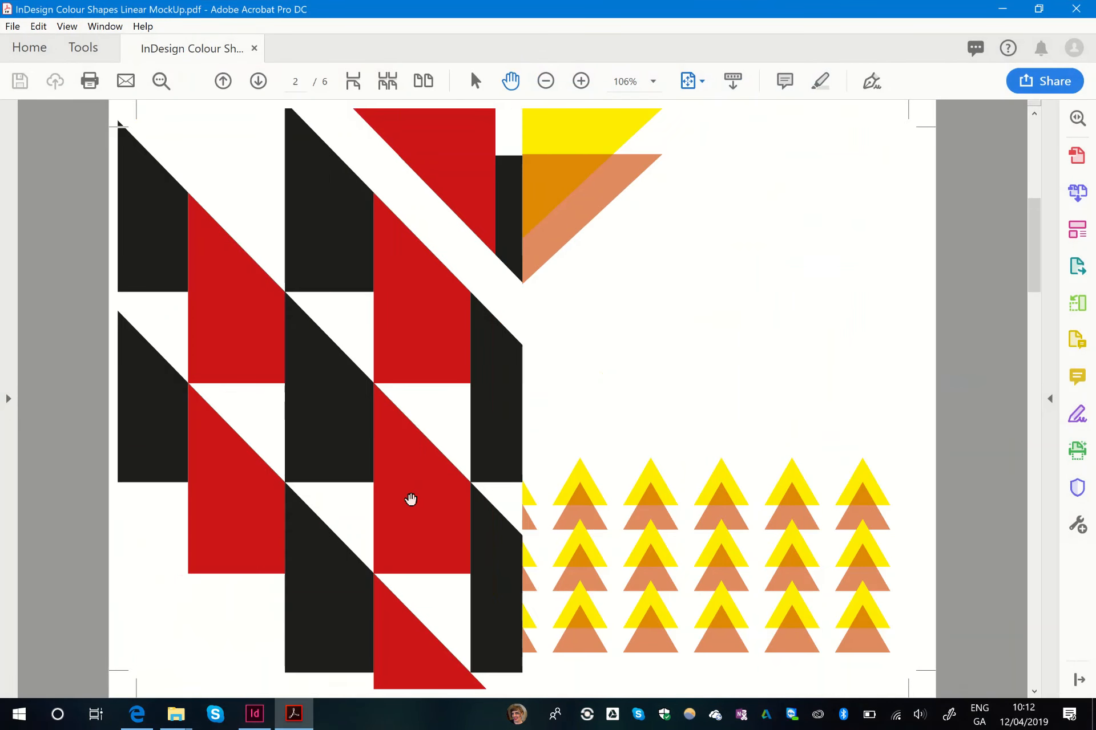
- Check the PDF's print setup and preview without printing, and return to the InDesign document
click(90, 81)
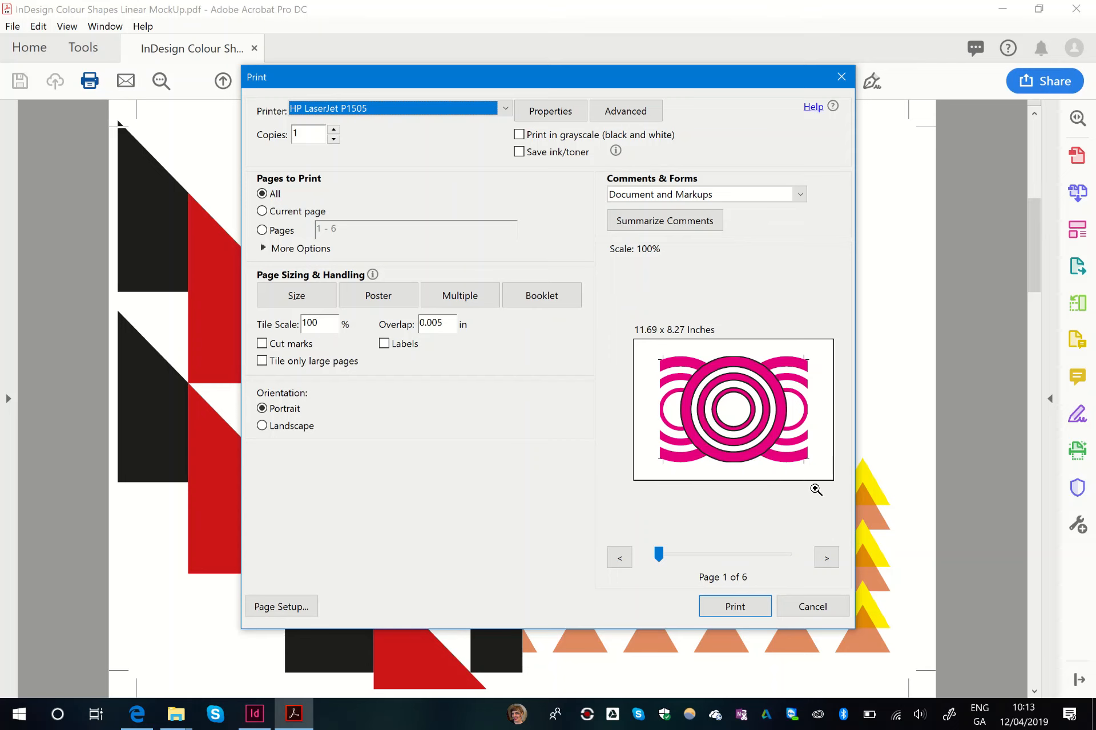
click(820, 608)
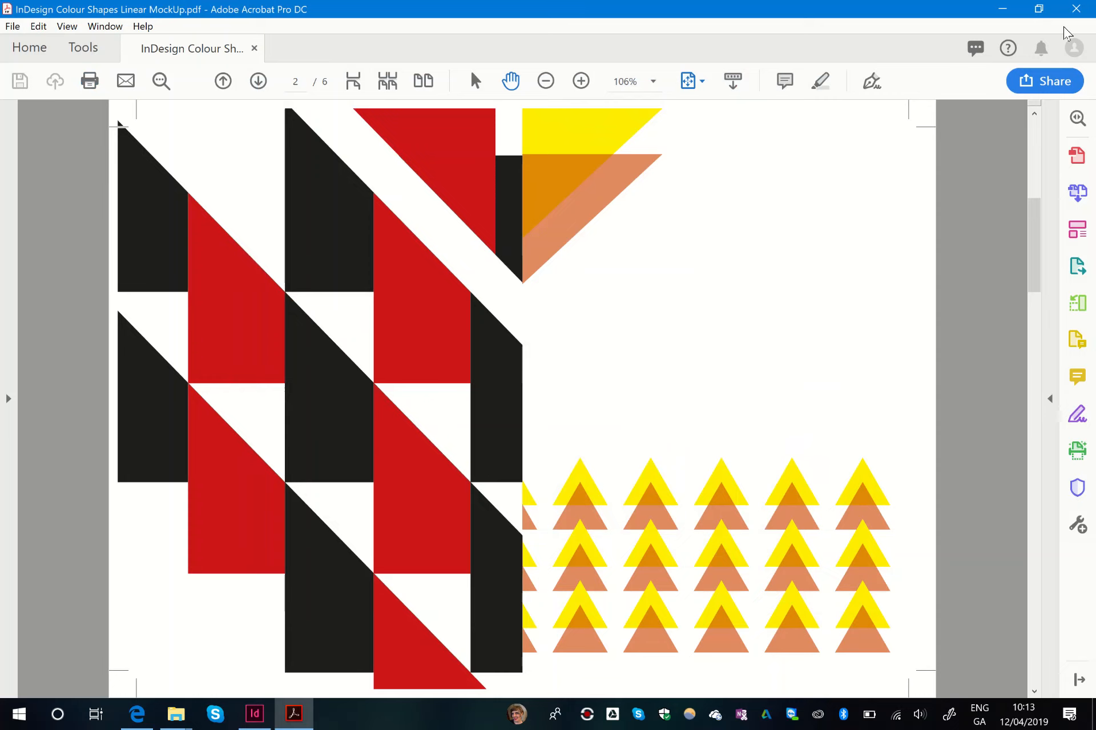
click(1002, 8)
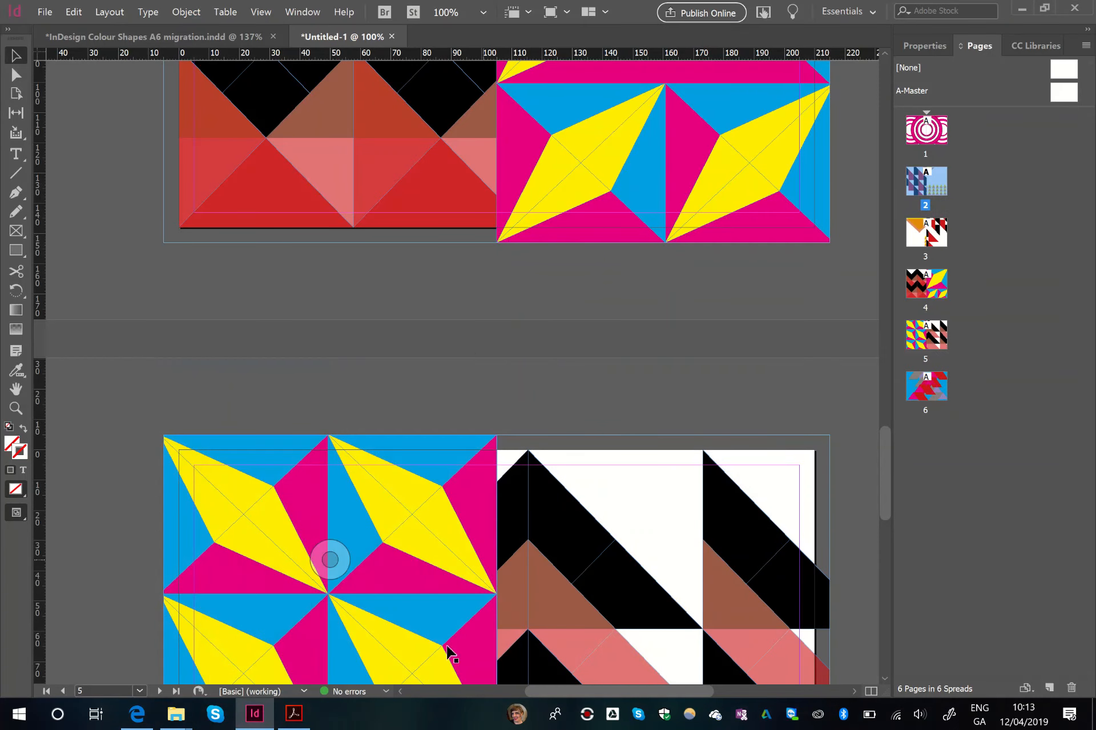